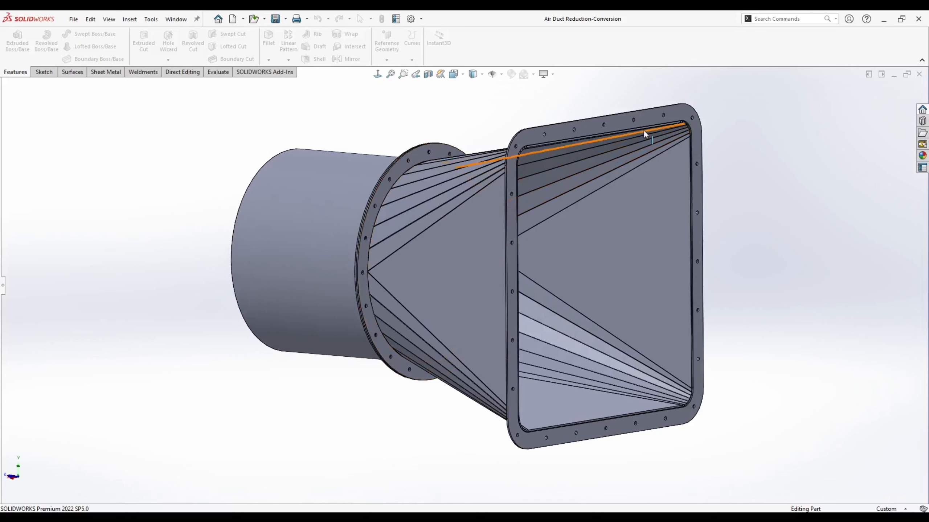
Step: Create a new part document
{"action": "middle_click_drag", "start_coordinate": [255, 310], "coordinate": [255, 339]}
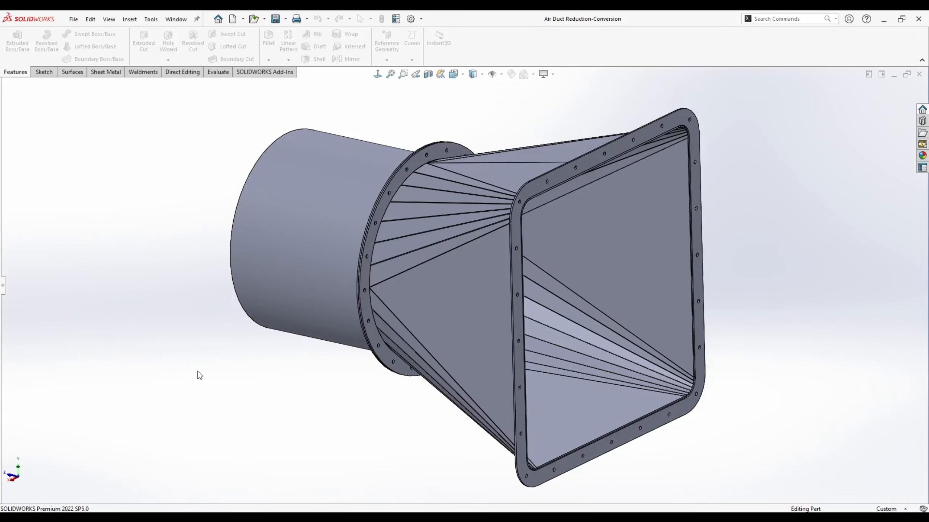
{"action": "middle_click_drag", "start_coordinate": [199, 376], "coordinate": [176, 367]}
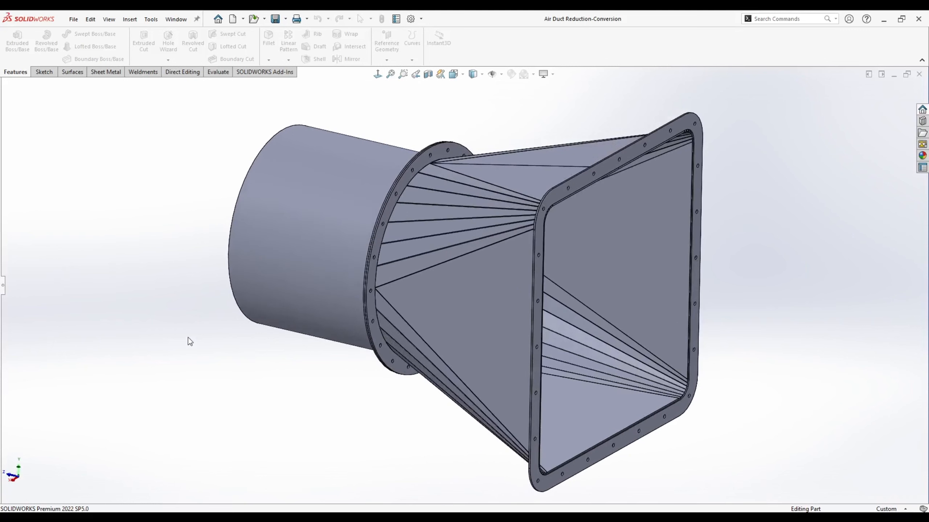
{"action": "left_click", "coordinate": [230, 21]}
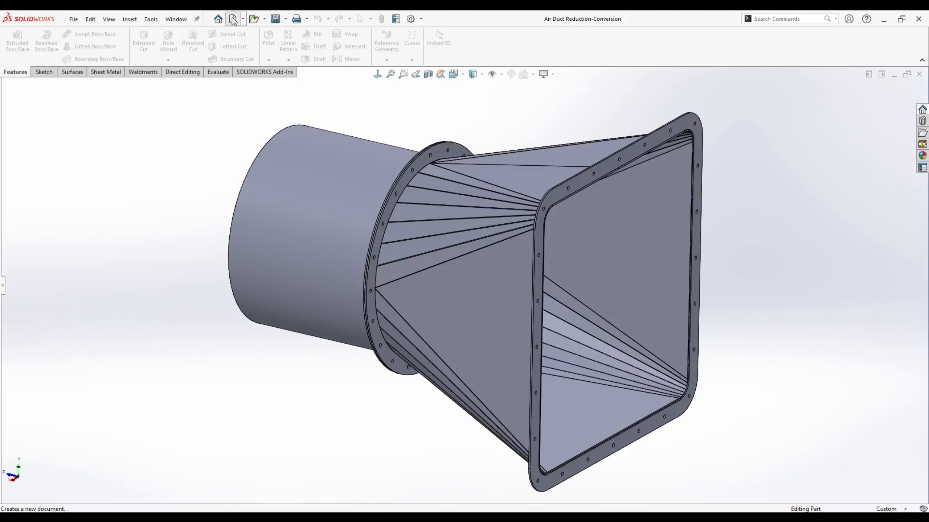
{"action": "left_click", "coordinate": [378, 384]}
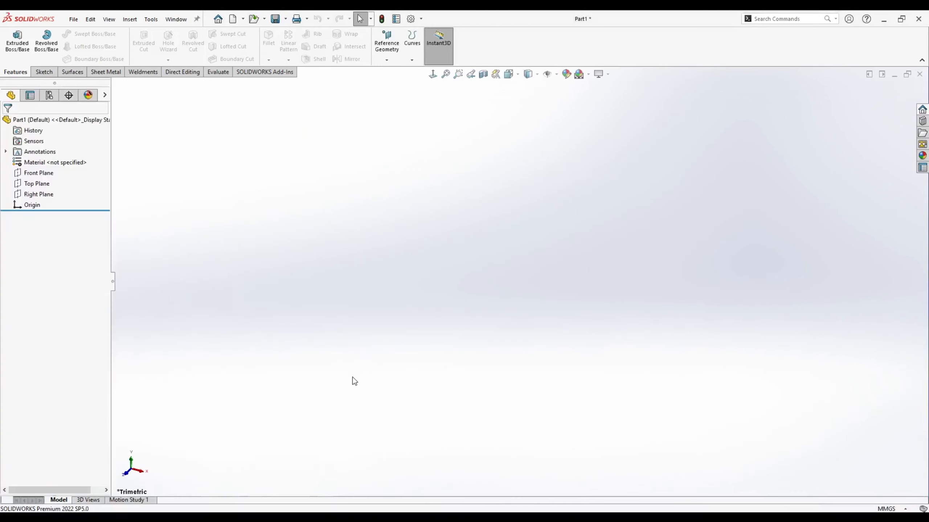
Step: Show the Front Plane in the new part
{"action": "right_click", "coordinate": [39, 173]}
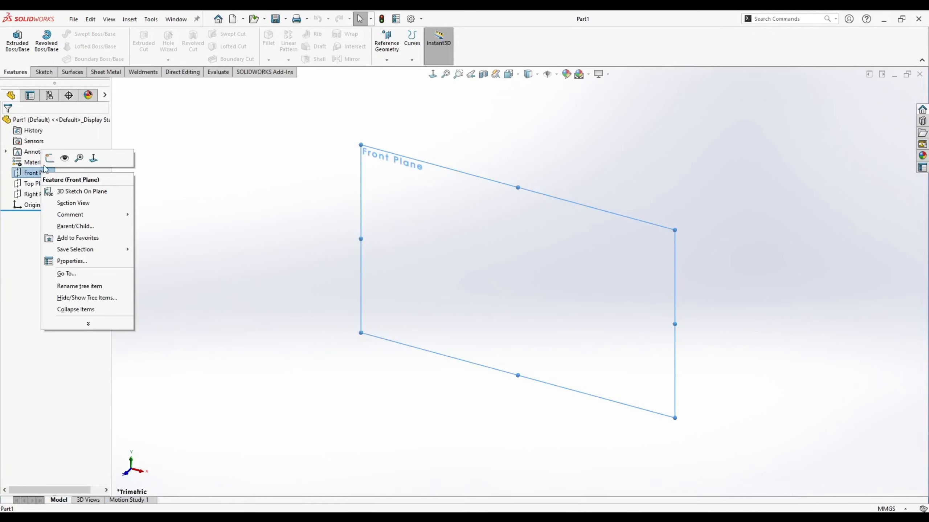
{"action": "left_click", "coordinate": [65, 159]}
{"action": "mouse_move", "coordinate": [331, 265]}
{"action": "middle_mouse_down"}
{"action": "mouse_move", "coordinate": [309, 255]}
{"action": "mouse_move", "coordinate": [359, 249]}
{"action": "mouse_move", "coordinate": [298, 248]}
{"action": "middle_mouse_up"}
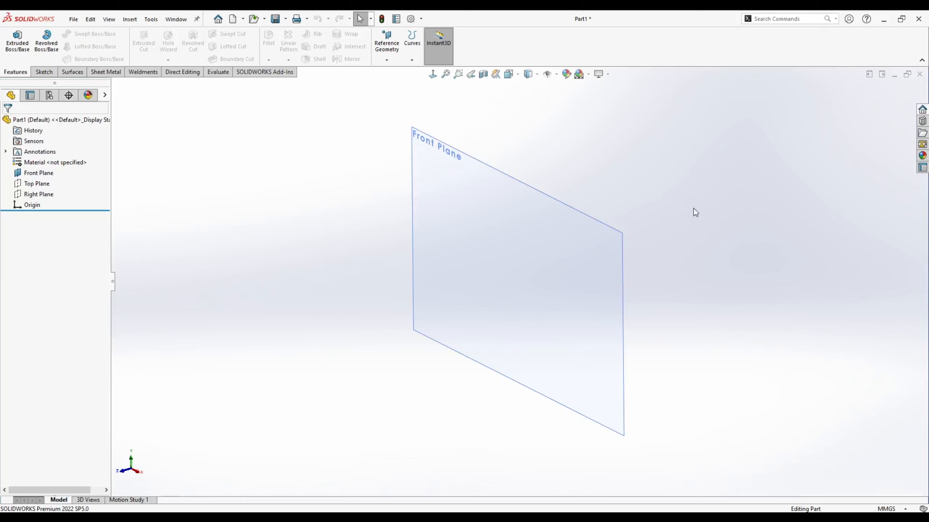
Step: Create a reference plane offset 650 mm in front of the Front Plane
{"action": "left_click", "coordinate": [428, 231]}
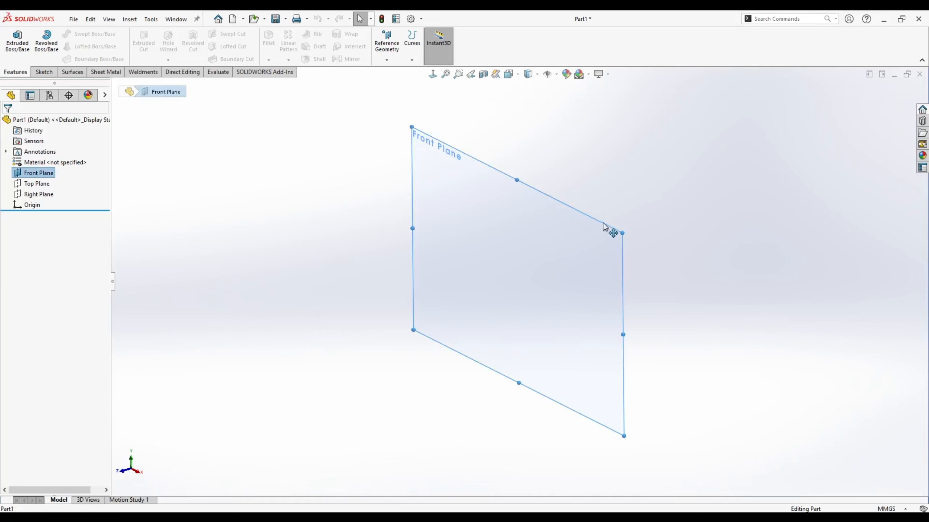
{"action": "left_click_drag", "start_coordinate": [603, 227], "coordinate": [514, 257], "text": "ctrl"}
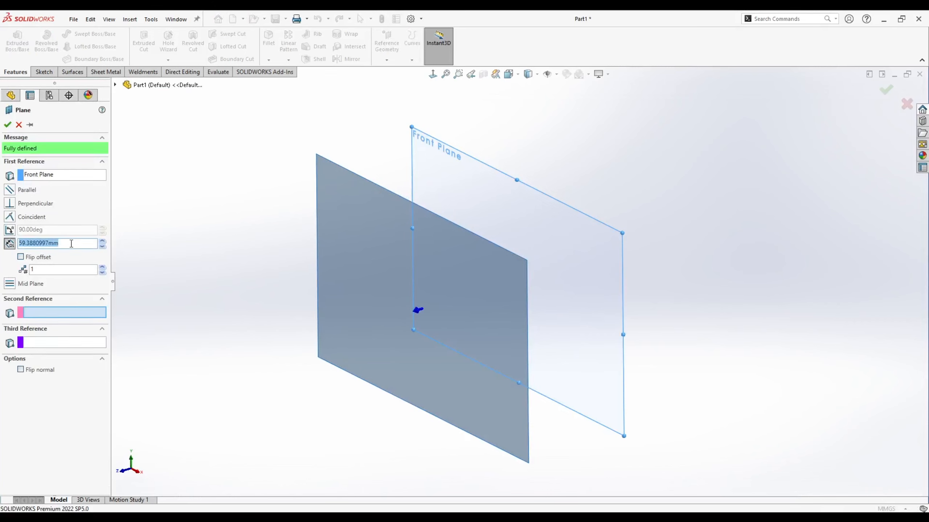
{"action": "type", "text": "650"}
{"action": "key", "text": "Return"}
{"action": "left_click", "coordinate": [8, 124]}
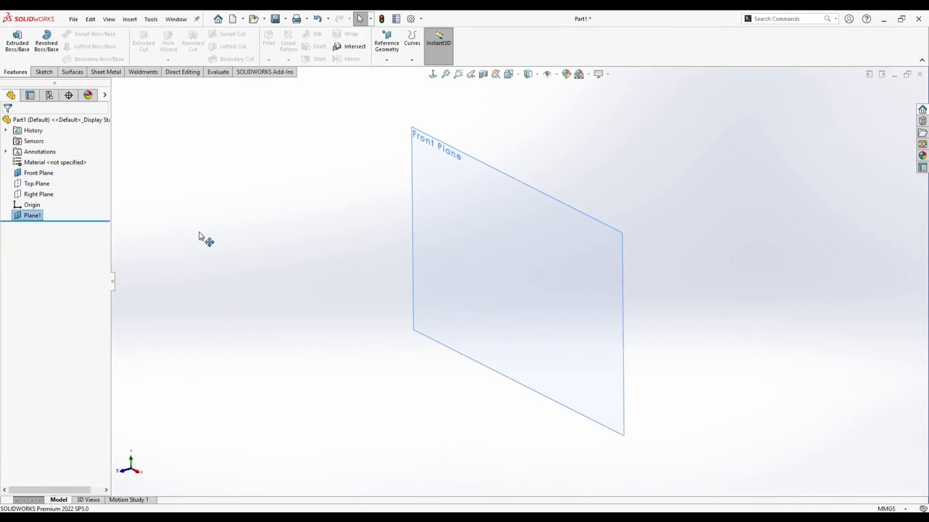
Step: Create a second reference plane offset 650 mm from the Front Plane on its opposite side
{"action": "left_click", "coordinate": [585, 236]}
{"action": "left_click_drag", "start_coordinate": [618, 231], "coordinate": [671, 201], "text": "ctrl"}
{"action": "type", "text": "650"}
{"action": "key", "text": "Return"}
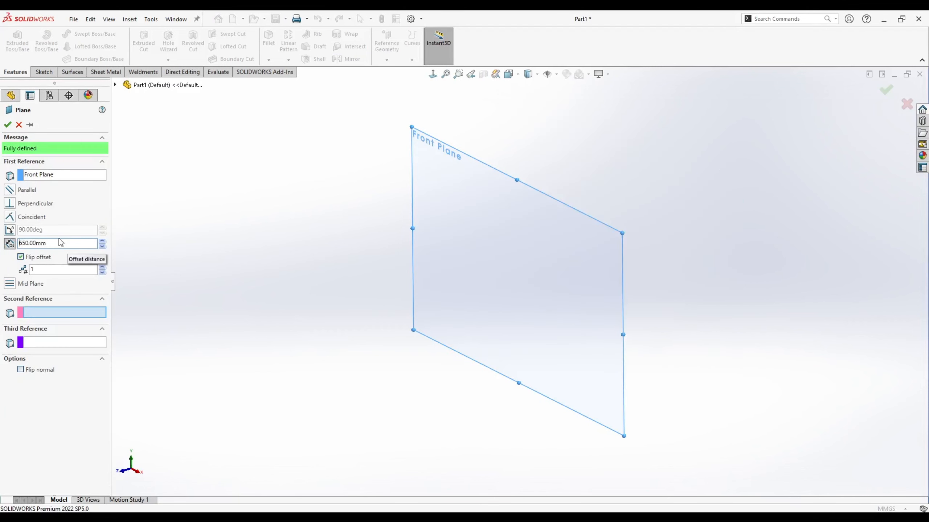
{"action": "left_click", "coordinate": [8, 125]}
{"action": "key", "text": "f"}
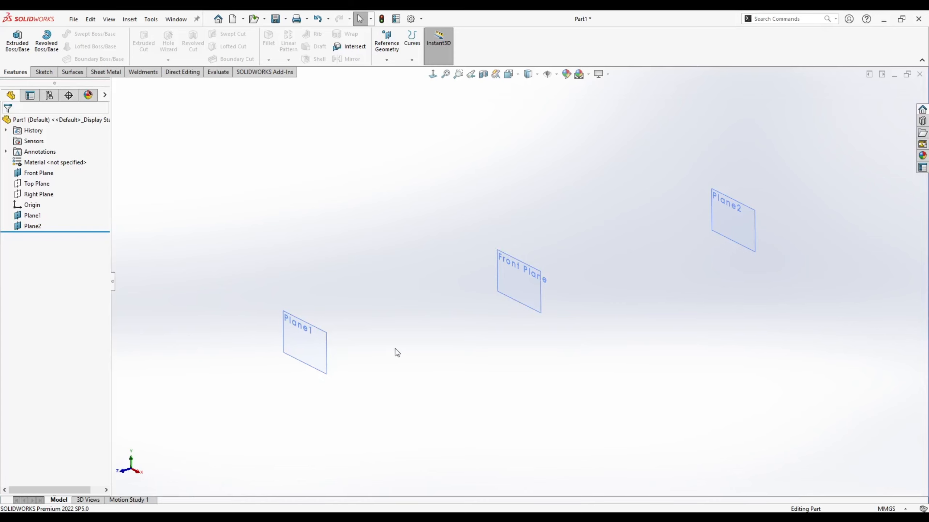
Step: Start a sketch on Plane1 and hide Plane2 and the Front Plane
{"action": "right_click", "coordinate": [306, 334]}
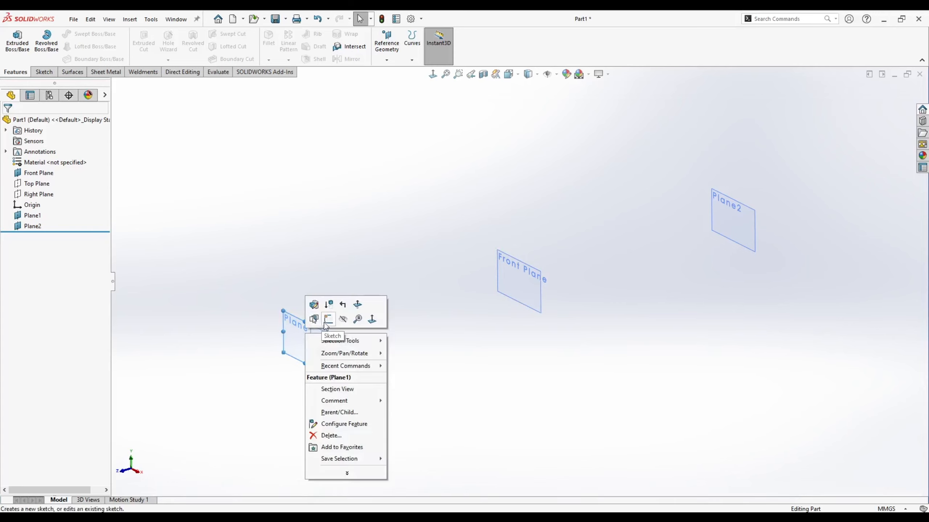
{"action": "left_click", "coordinate": [325, 323]}
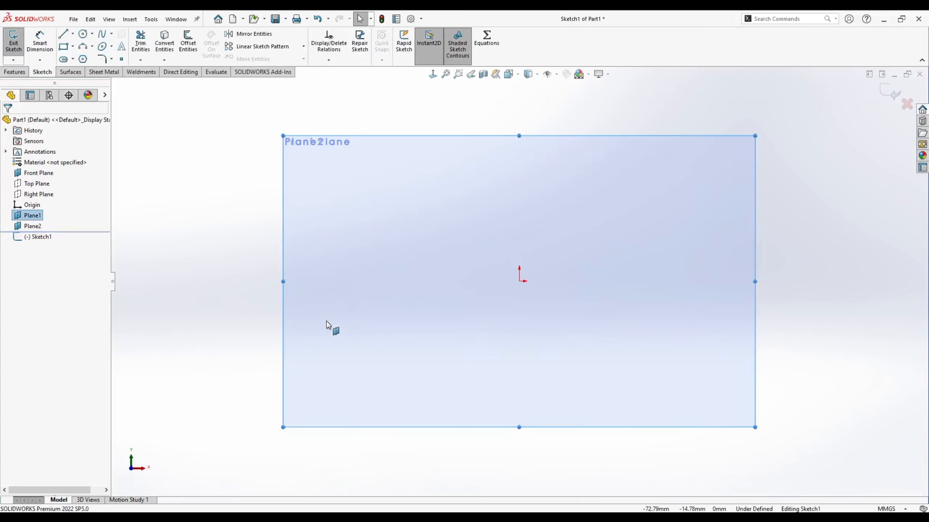
{"action": "right_click", "coordinate": [26, 217]}
{"action": "right_click", "coordinate": [32, 172]}
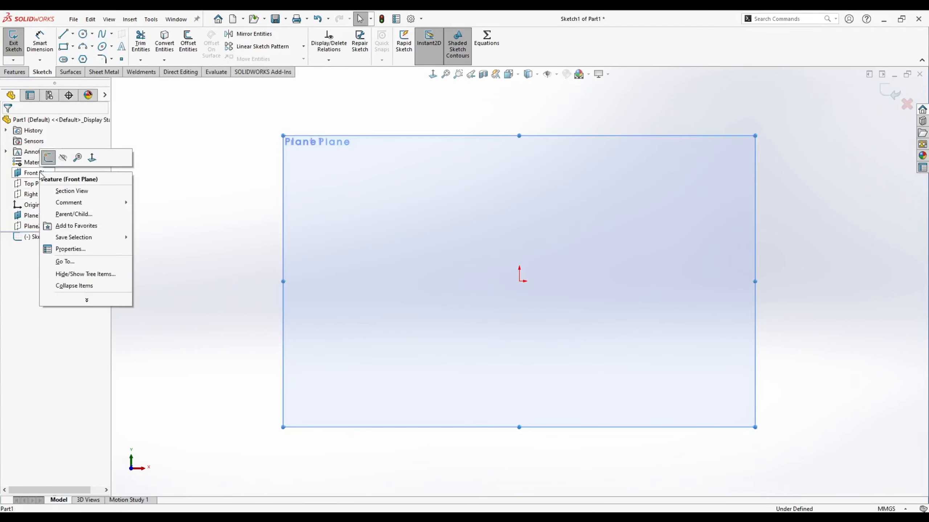
{"action": "left_click", "coordinate": [65, 160]}
{"action": "left_click", "coordinate": [73, 34]}
{"action": "left_click", "coordinate": [87, 58]}
{"action": "left_click", "coordinate": [519, 281]}
{"action": "key", "text": "Escape"}
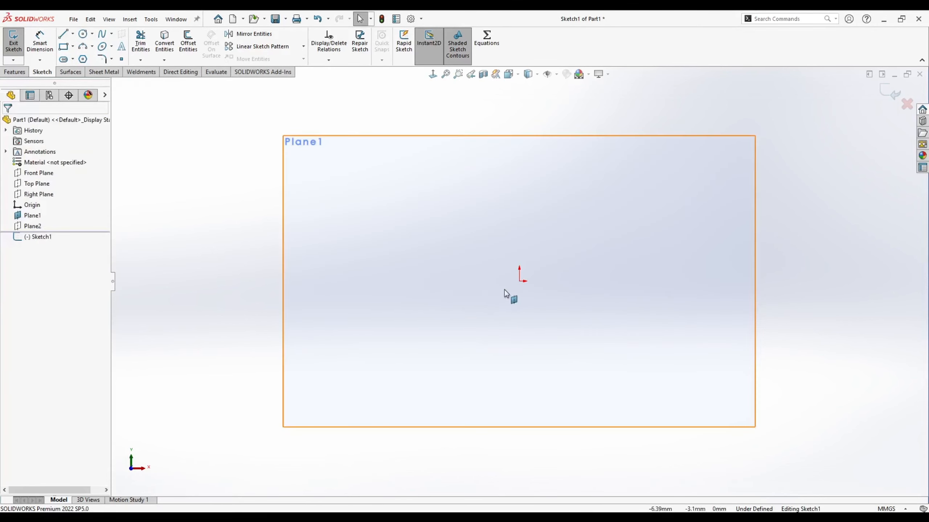
Step: Sketch a vertical centerline 600 mm long, running upward from the origin
{"action": "left_click", "coordinate": [73, 34]}
{"action": "left_click", "coordinate": [88, 58]}
{"action": "left_click", "coordinate": [519, 281]}
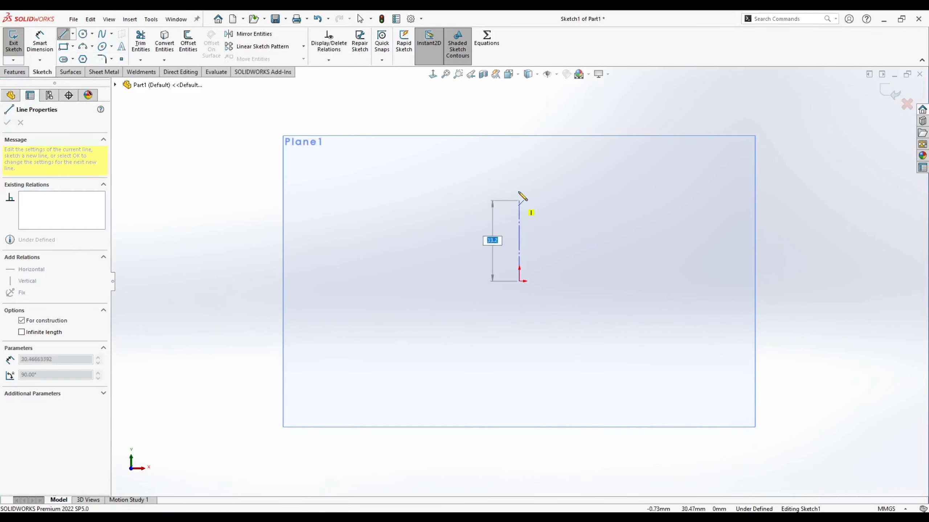
{"action": "type", "text": "60"}
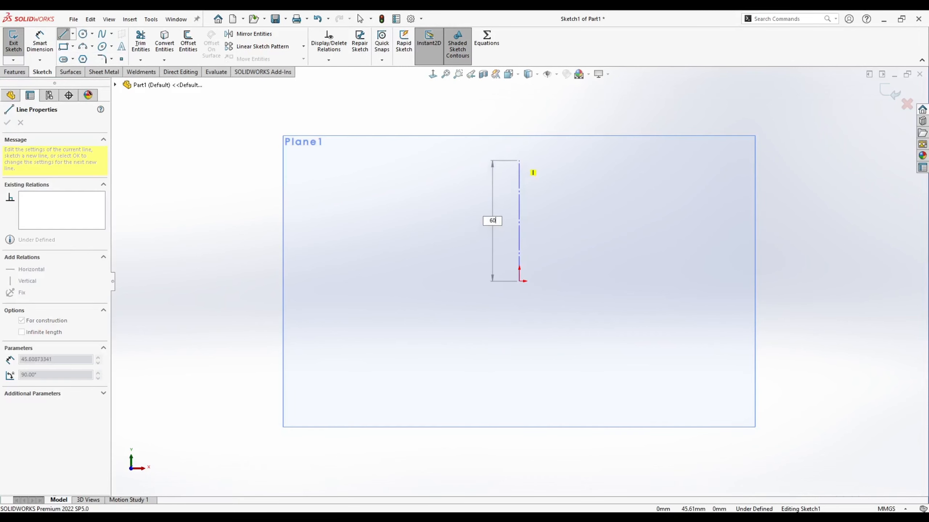
{"action": "type", "text": "0"}
{"action": "key", "text": "Return"}
{"action": "key", "text": "Escape"}
Step: Enlarge the displayed boundary of Plane1 so it surrounds the centerline with room on all sides
{"action": "scroll", "coordinate": [521, 165], "scroll_direction": "up", "scroll_amount": 13}
{"action": "scroll", "coordinate": [526, 182], "scroll_direction": "down", "scroll_amount": 2}
{"action": "left_click", "coordinate": [532, 317]}
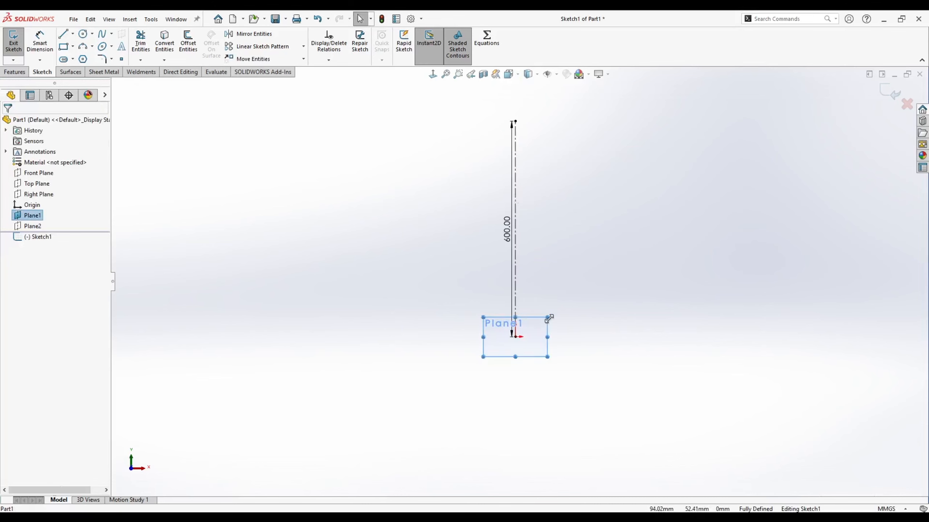
{"action": "left_click_drag", "start_coordinate": [548, 318], "coordinate": [685, 98]}
{"action": "left_click_drag", "start_coordinate": [479, 362], "coordinate": [272, 470]}
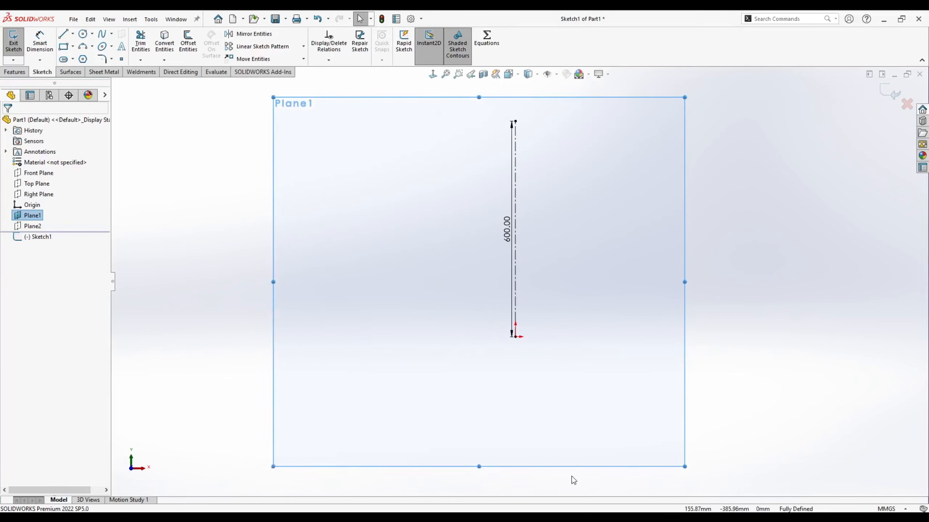
{"action": "scroll", "coordinate": [518, 279], "scroll_direction": "up", "scroll_amount": 3}
{"action": "left_click_drag", "start_coordinate": [634, 410], "coordinate": [713, 462]}
{"action": "left_click_drag", "start_coordinate": [348, 154], "coordinate": [282, 125]}
{"action": "left_click_drag", "start_coordinate": [709, 293], "coordinate": [798, 294]}
{"action": "left_click", "coordinate": [239, 191]}
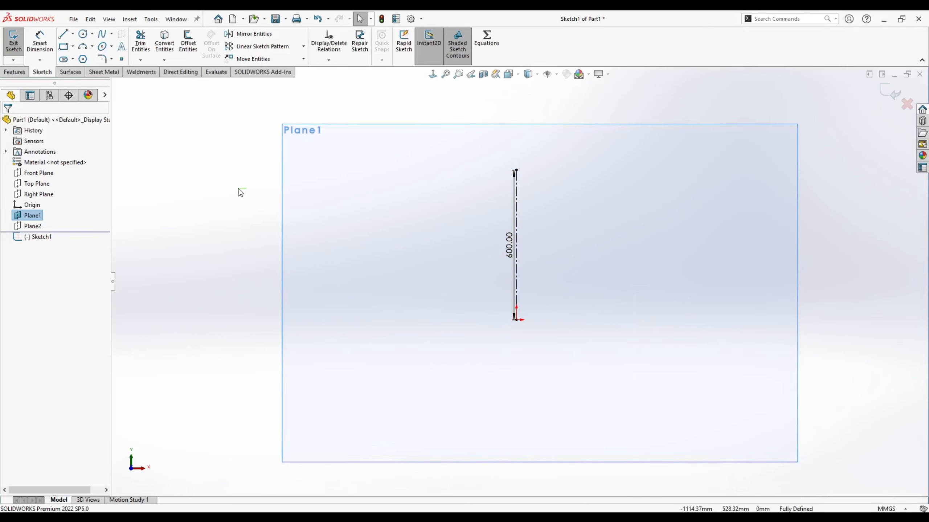
Step: Sketch a nearly closed three-point arc of about 508 mm radius, with its small gap straddling the centerline's upper endpoint
{"action": "left_click", "coordinate": [83, 50]}
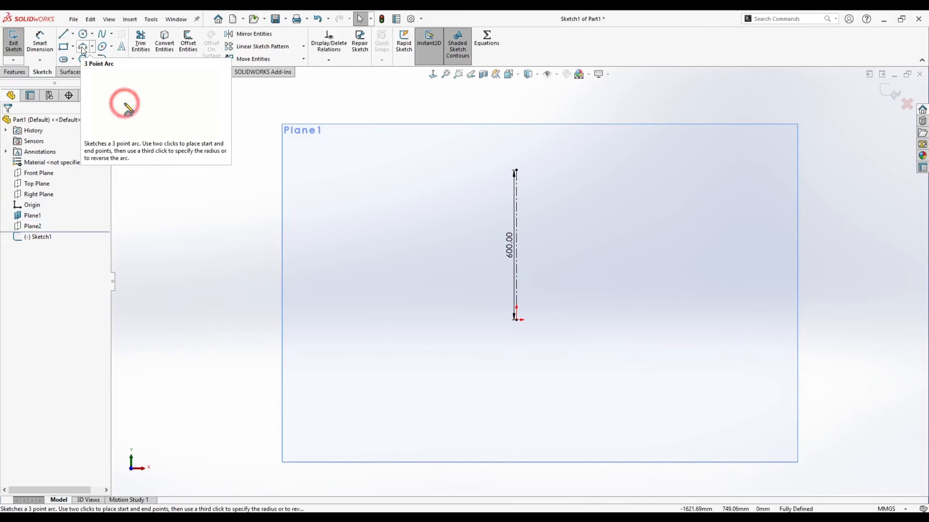
{"action": "scroll", "coordinate": [516, 168], "scroll_direction": "down", "scroll_amount": 5}
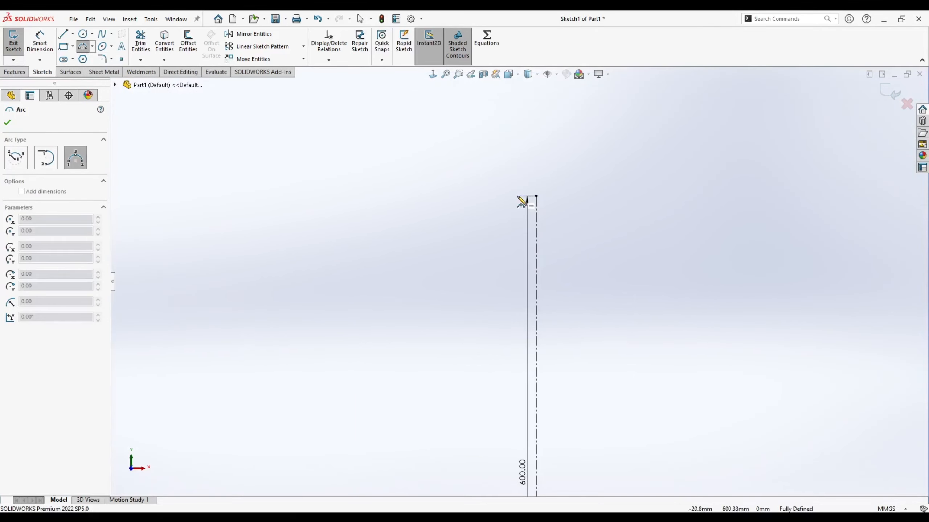
{"action": "left_click", "coordinate": [517, 197]}
{"action": "left_click", "coordinate": [555, 197]}
{"action": "scroll", "coordinate": [541, 280], "scroll_direction": "up", "scroll_amount": 10}
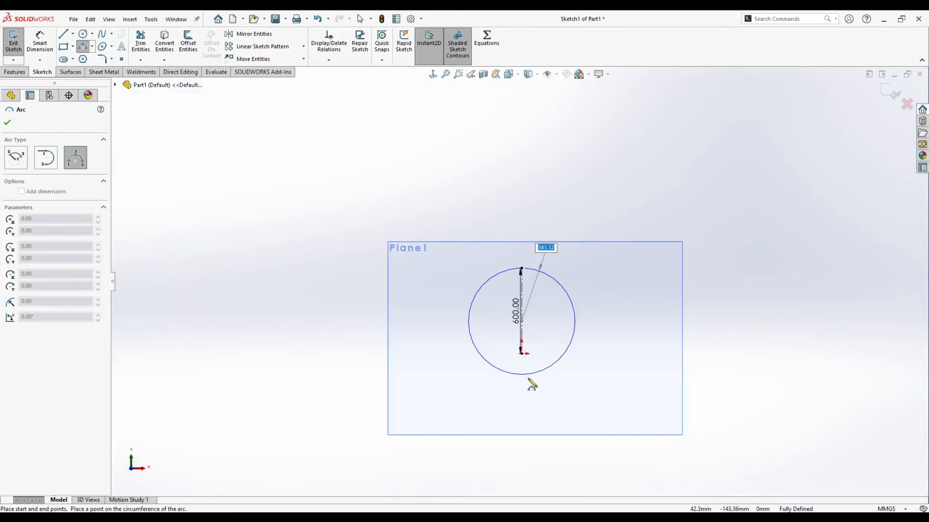
{"action": "left_click", "coordinate": [539, 409]}
{"action": "key", "text": "Escape"}
Step: Make the arc's center point coincident with the origin
{"action": "scroll", "coordinate": [526, 348], "scroll_direction": "down", "scroll_amount": 5}
{"action": "left_click", "coordinate": [518, 313]}
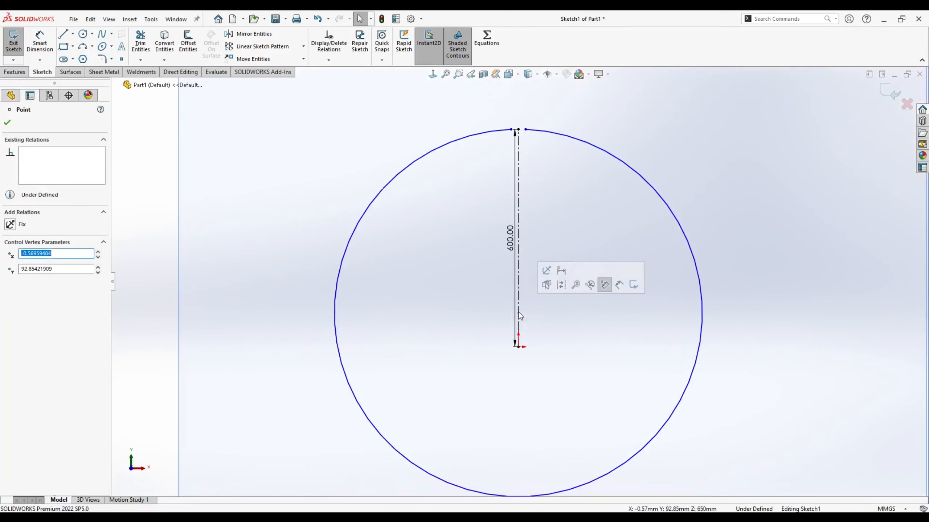
{"action": "left_click_drag", "start_coordinate": [518, 314], "coordinate": [528, 312]}
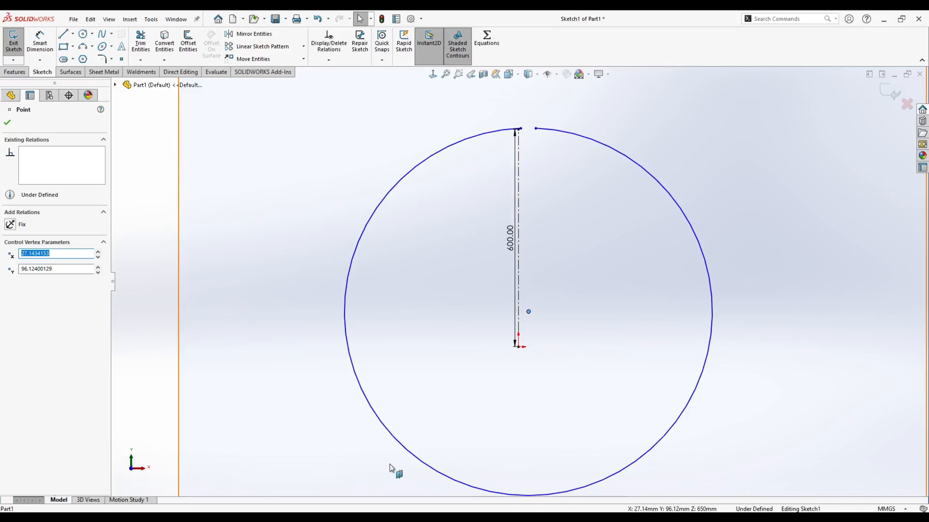
{"action": "left_click", "coordinate": [518, 347]}
{"action": "left_click", "coordinate": [576, 306]}
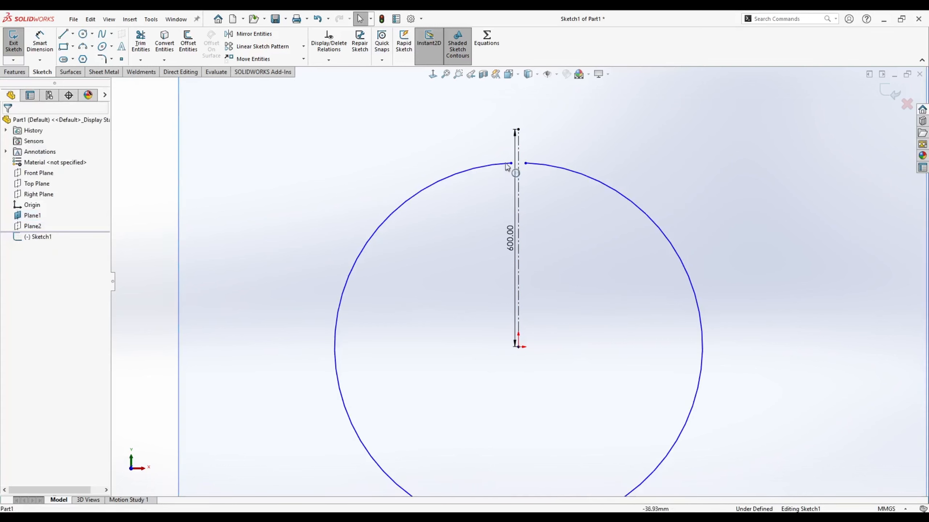
Step: Add a Horizontal relation between the arc's left endpoint and the centerline's upper endpoint
{"action": "scroll", "coordinate": [508, 167], "scroll_direction": "down", "scroll_amount": 5}
{"action": "left_click", "coordinate": [497, 241]}
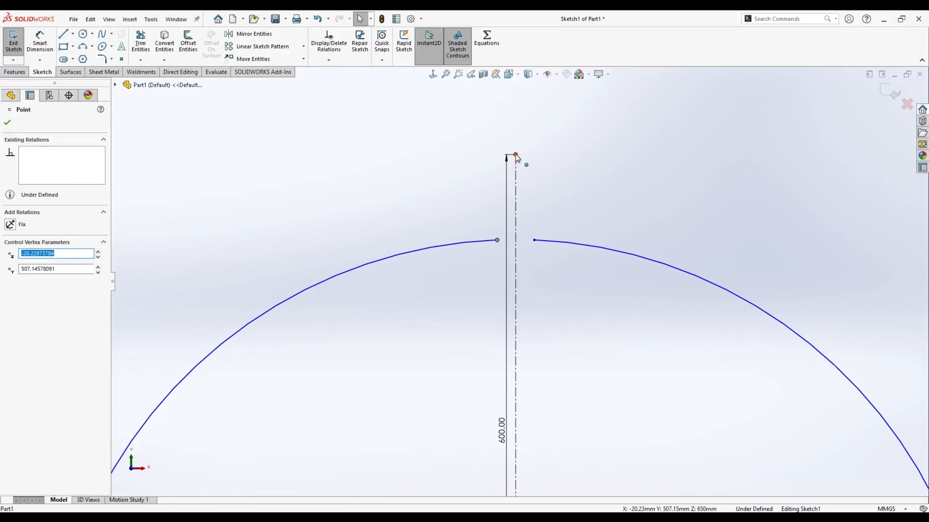
{"action": "left_click", "coordinate": [516, 155], "text": "ctrl"}
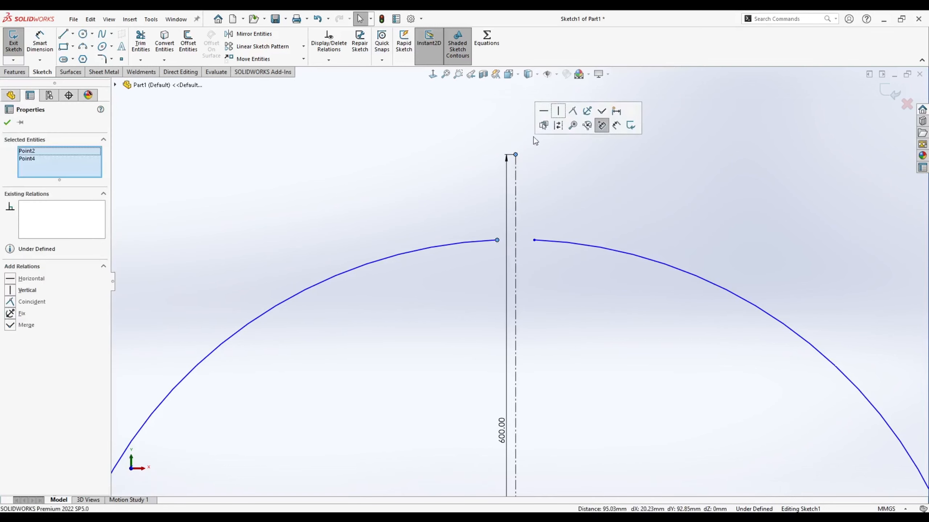
{"action": "left_click", "coordinate": [543, 111]}
{"action": "left_click", "coordinate": [493, 211]}
{"action": "left_click_drag", "start_coordinate": [535, 155], "coordinate": [532, 156]}
Step: Make the arc's two endpoints symmetric about the vertical centerline
{"action": "scroll", "coordinate": [532, 156], "scroll_direction": "down", "scroll_amount": 5}
{"action": "left_click", "coordinate": [464, 147]}
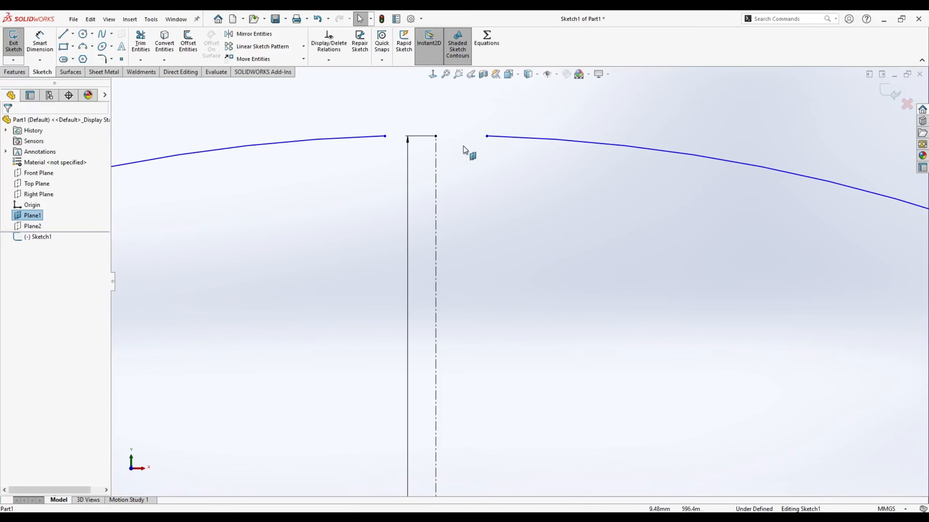
{"action": "left_click", "coordinate": [486, 137]}
{"action": "left_click", "coordinate": [438, 146], "text": "ctrl"}
{"action": "left_click", "coordinate": [436, 157], "text": "ctrl"}
{"action": "left_click", "coordinate": [385, 136], "text": "ctrl"}
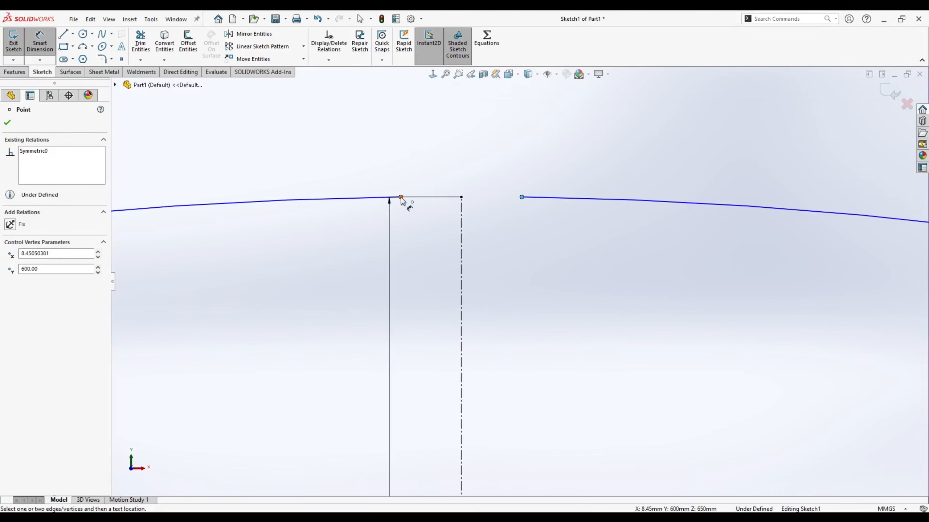
Step: Dimension the gap between the arc's two endpoints to 1 mm
{"action": "left_click", "coordinate": [401, 198]}
{"action": "left_click", "coordinate": [466, 154]}
{"action": "type", "text": "16.90100763mm"}
{"action": "key", "text": "Return"}
{"action": "key", "text": "Escape"}
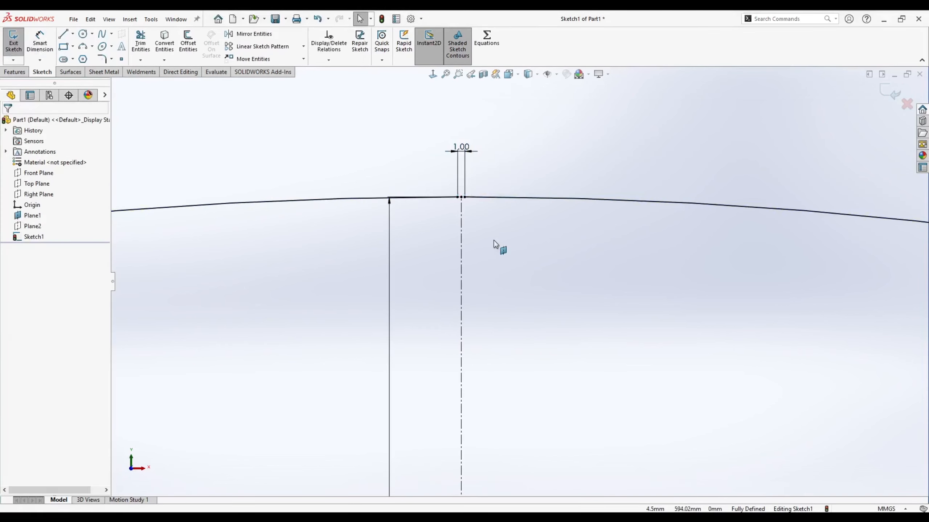
Step: Extend the displayed boundary of Plane1 to enclose the whole arc, and exit the sketch
{"action": "key", "text": "f"}
{"action": "left_click", "coordinate": [682, 435]}
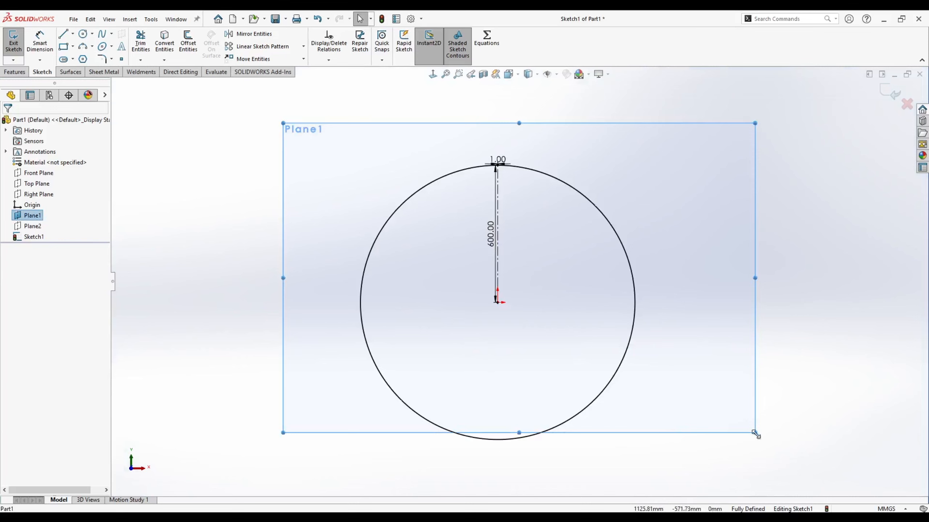
{"action": "left_click_drag", "start_coordinate": [755, 434], "coordinate": [742, 479]}
{"action": "left_click", "coordinate": [750, 492]}
{"action": "middle_click_drag", "start_coordinate": [793, 311], "coordinate": [728, 325]}
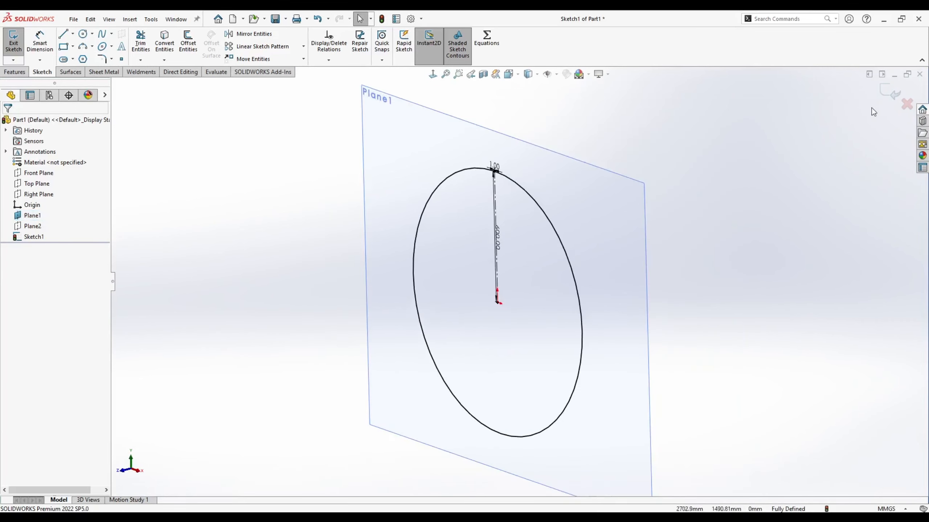
{"action": "left_click", "coordinate": [885, 91]}
{"action": "scroll", "coordinate": [544, 270], "scroll_direction": "up", "scroll_amount": 3}
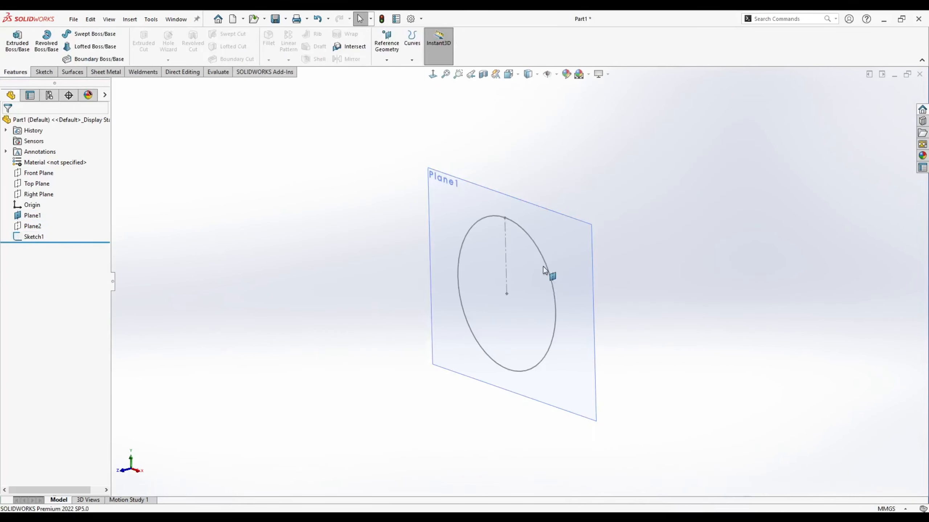
Step: Hide Plane1 and show Plane2
{"action": "right_click", "coordinate": [442, 195]}
{"action": "left_click", "coordinate": [479, 180]}
{"action": "right_click", "coordinate": [28, 230]}
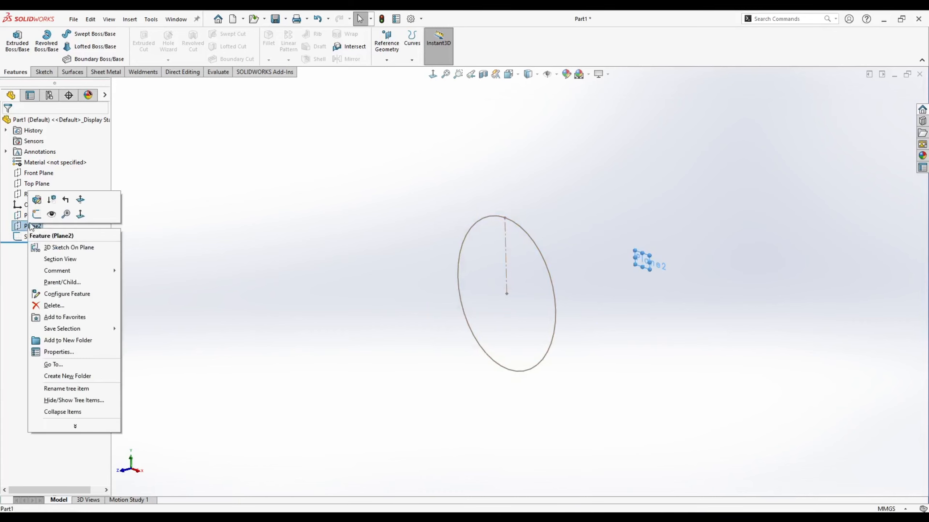
{"action": "left_click", "coordinate": [52, 215]}
{"action": "left_click", "coordinate": [239, 217]}
Step: Start a sketch on Plane2 in the Back view
{"action": "middle_click_drag", "start_coordinate": [419, 256], "coordinate": [276, 272]}
{"action": "key", "text": "space"}
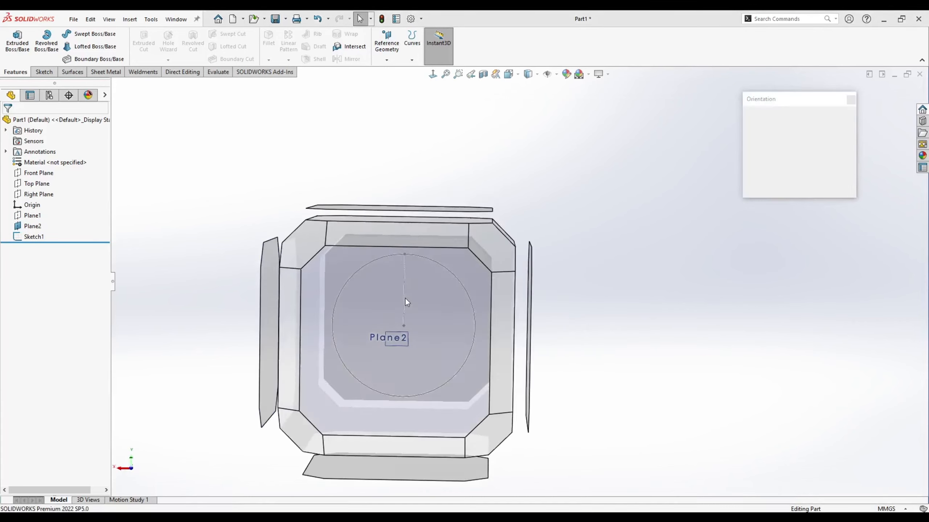
{"action": "left_click", "coordinate": [405, 298]}
{"action": "right_click", "coordinate": [533, 288]}
{"action": "left_click", "coordinate": [538, 272]}
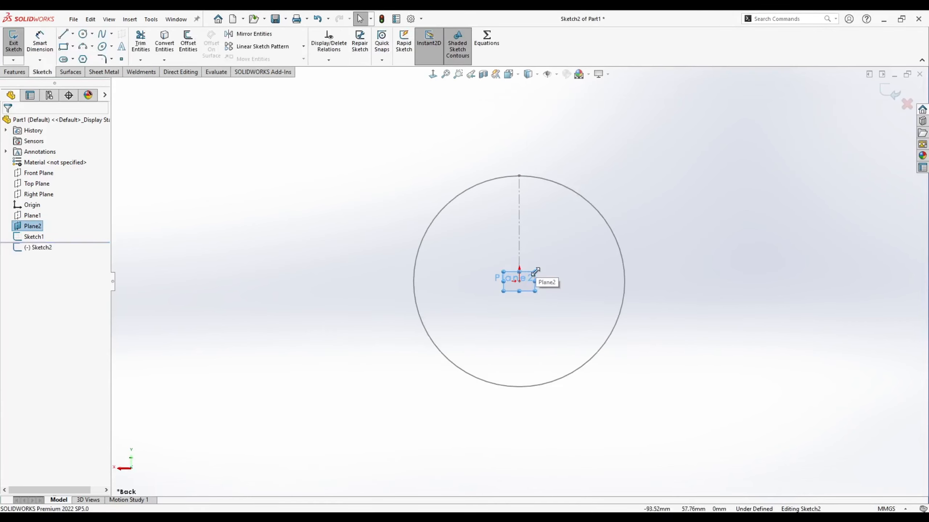
Step: Enlarge Plane2's displayed boundary to enclose the circular profile, and hide Sketch1
{"action": "left_click_drag", "start_coordinate": [537, 273], "coordinate": [720, 106]}
{"action": "mouse_move", "coordinate": [502, 293]}
{"action": "left_mouse_down"}
{"action": "mouse_move", "coordinate": [340, 385]}
{"action": "mouse_move", "coordinate": [312, 426]}
{"action": "left_mouse_up"}
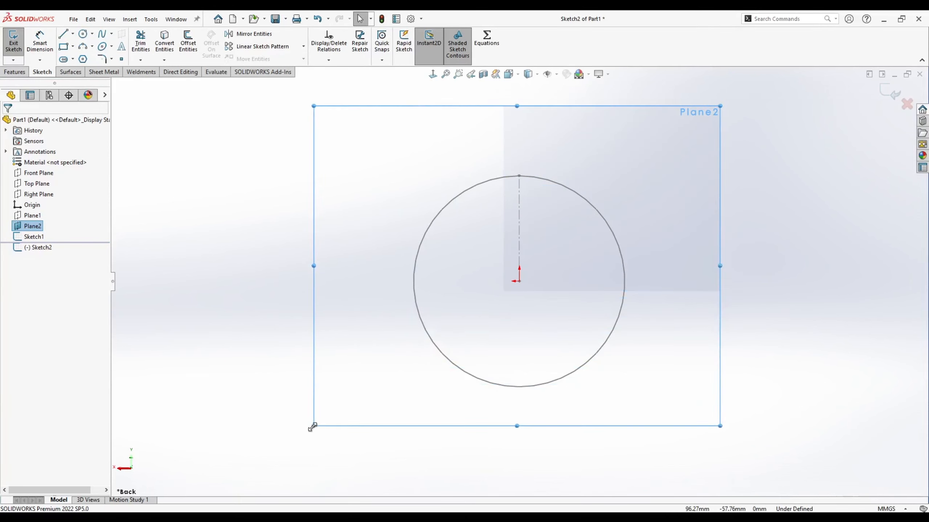
{"action": "right_click", "coordinate": [34, 237]}
{"action": "left_click", "coordinate": [41, 223]}
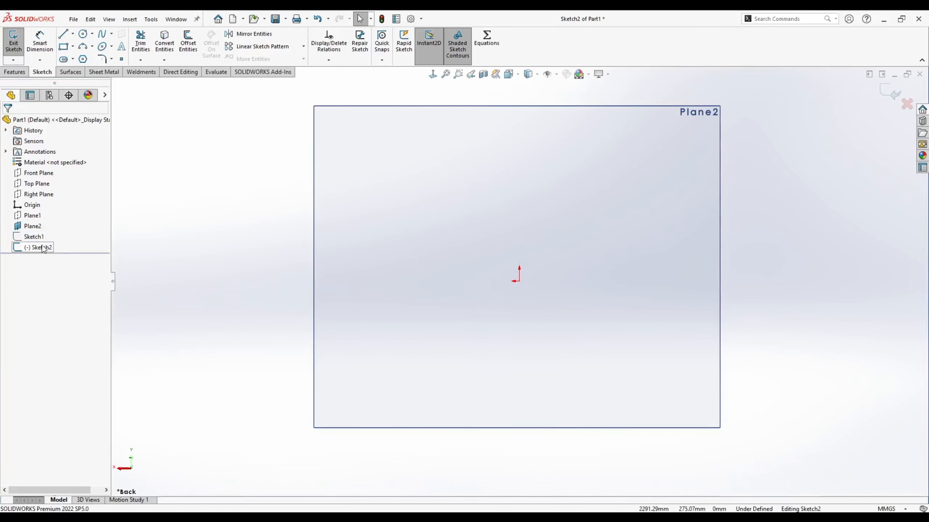
Step: Sketch a 1700 by 1700 mm center rectangle on the origin, and extend Plane2's displayed boundary around it
{"action": "left_click", "coordinate": [73, 47]}
{"action": "left_click", "coordinate": [73, 71]}
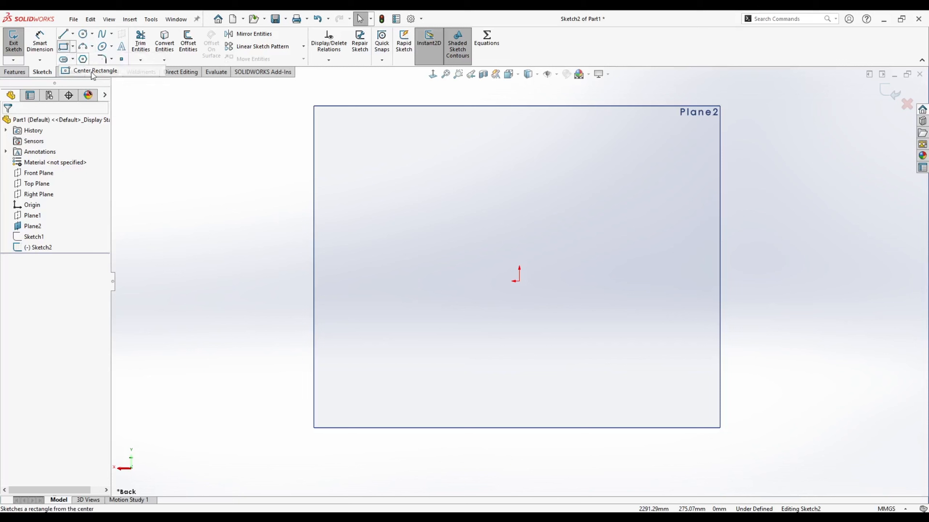
{"action": "left_click", "coordinate": [518, 281]}
{"action": "left_click", "coordinate": [585, 226]}
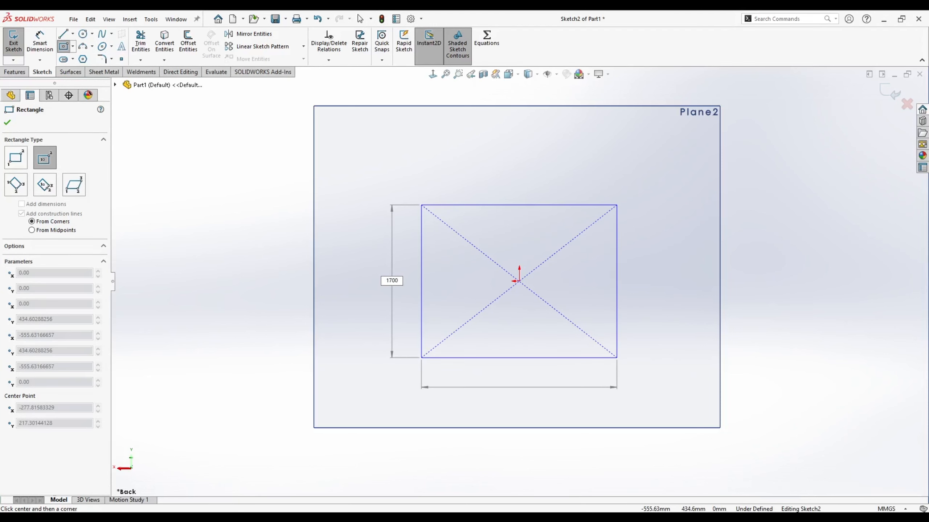
{"action": "key", "text": "Tab"}
{"action": "type", "text": "1700"}
{"action": "key", "text": "Return"}
{"action": "key", "text": "Escape"}
{"action": "left_click", "coordinate": [310, 417]}
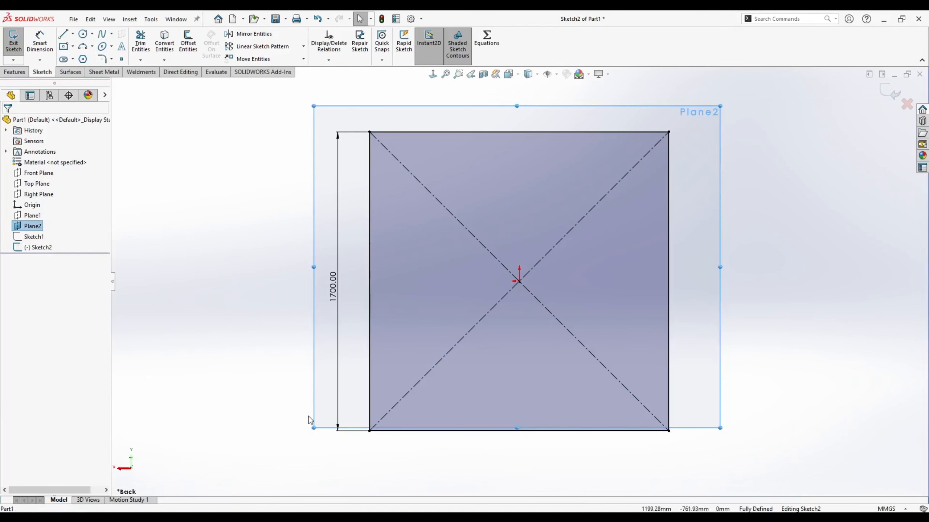
{"action": "left_click", "coordinate": [154, 193]}
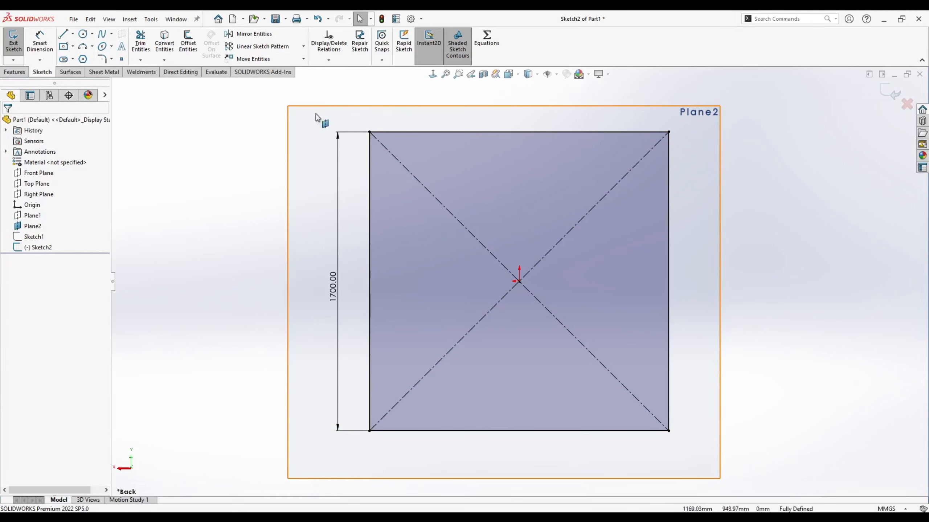
Step: Round all four corners of the square with 100 mm sketch fillets
{"action": "left_click", "coordinate": [101, 61]}
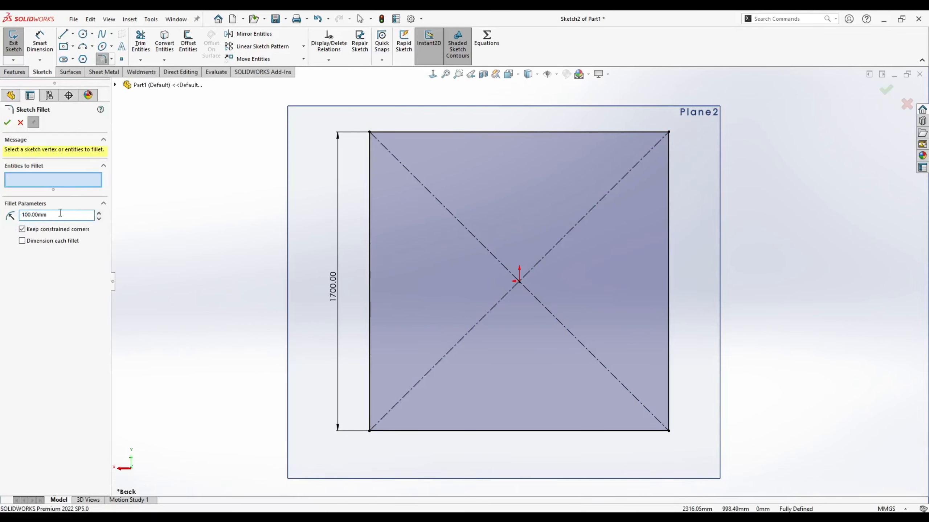
{"action": "left_click", "coordinate": [370, 132]}
{"action": "key", "text": "Return"}
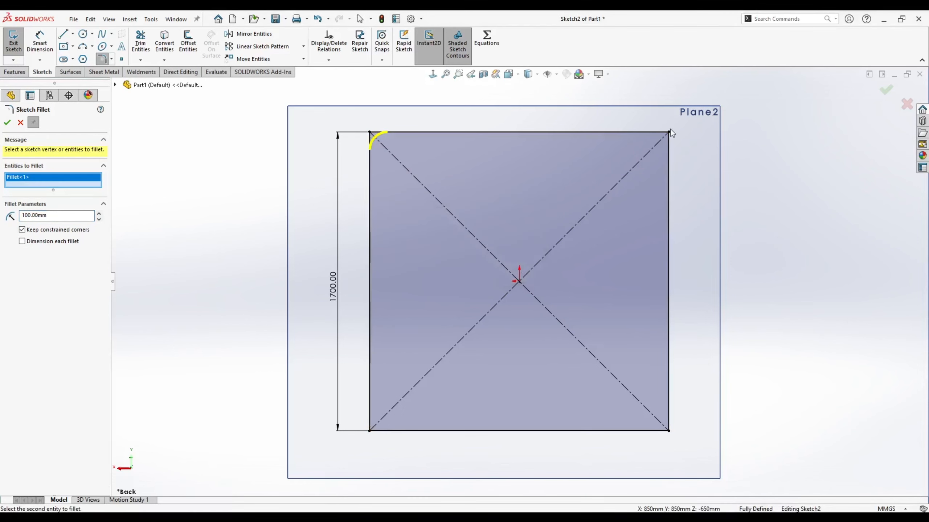
{"action": "left_click", "coordinate": [668, 132]}
{"action": "left_click", "coordinate": [670, 431]}
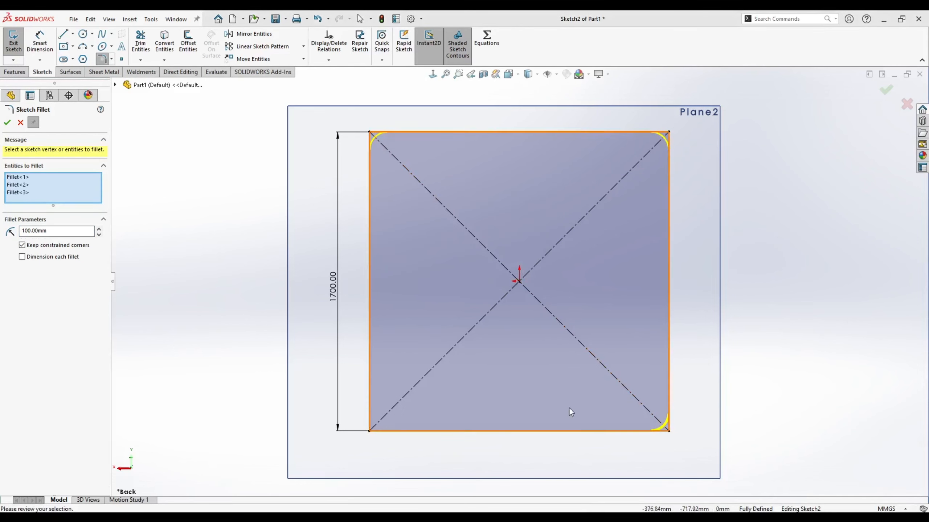
{"action": "left_click", "coordinate": [370, 431]}
{"action": "left_click", "coordinate": [7, 123]}
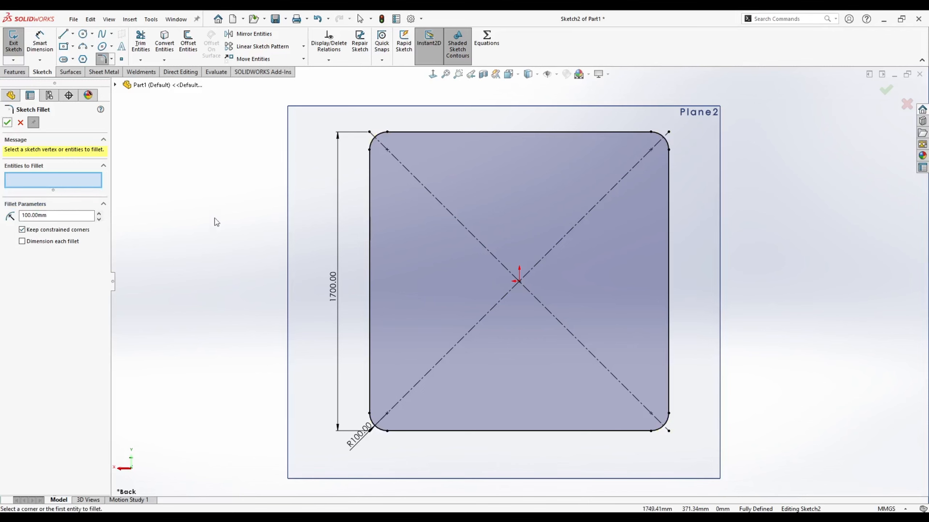
{"action": "key", "text": "Escape"}
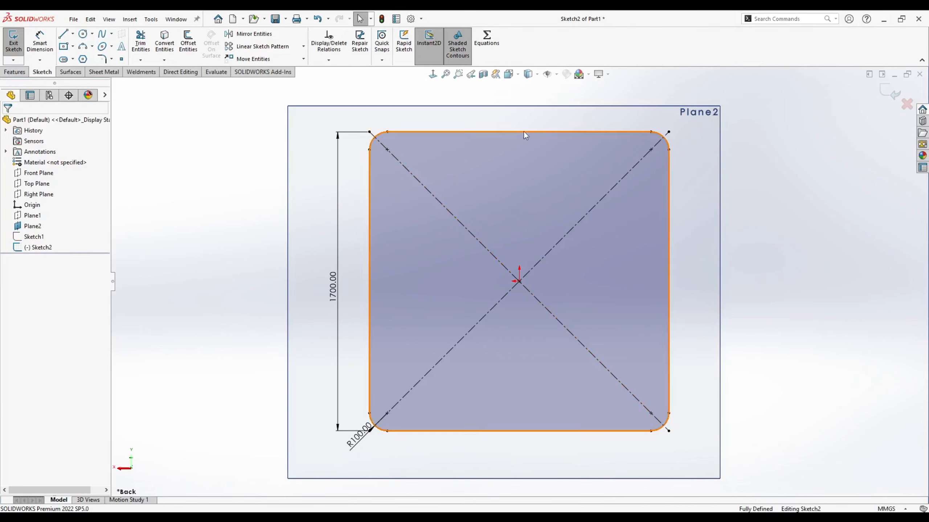
Step: Draw a vertical centerline about 957 mm long from the origin up past the square's upper edge
{"action": "left_click", "coordinate": [73, 33]}
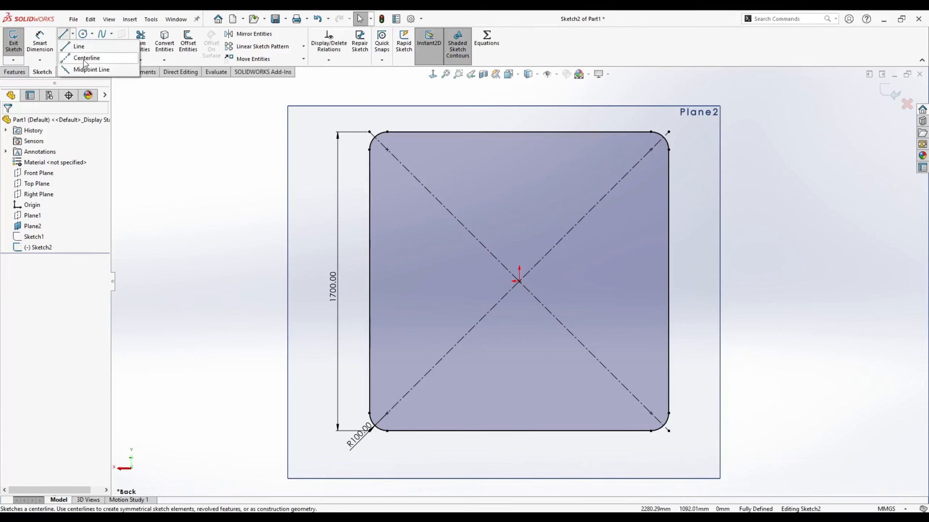
{"action": "left_click", "coordinate": [87, 58]}
{"action": "left_click", "coordinate": [519, 281]}
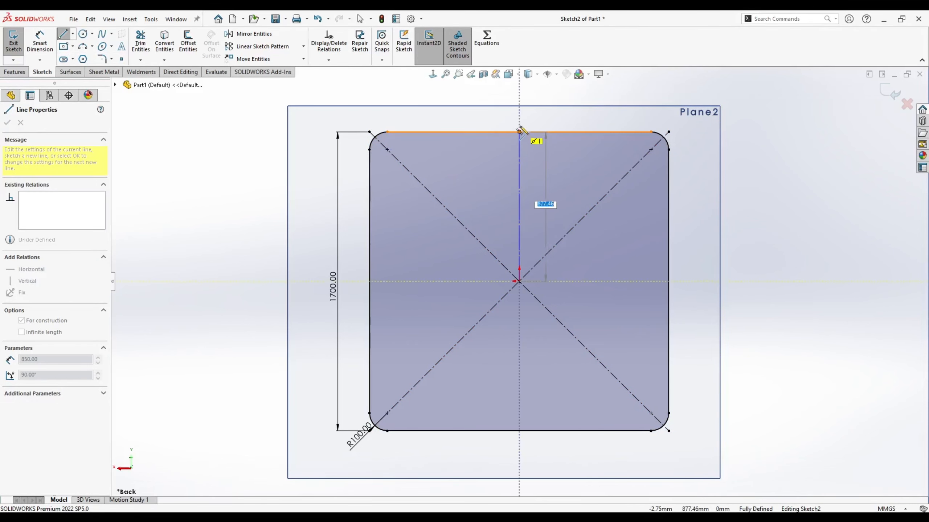
{"action": "left_click", "coordinate": [519, 113]}
{"action": "key", "text": "Escape"}
Step: Offset the vertical centerline by 0.5 mm to each side
{"action": "scroll", "coordinate": [525, 142], "scroll_direction": "down", "scroll_amount": 4}
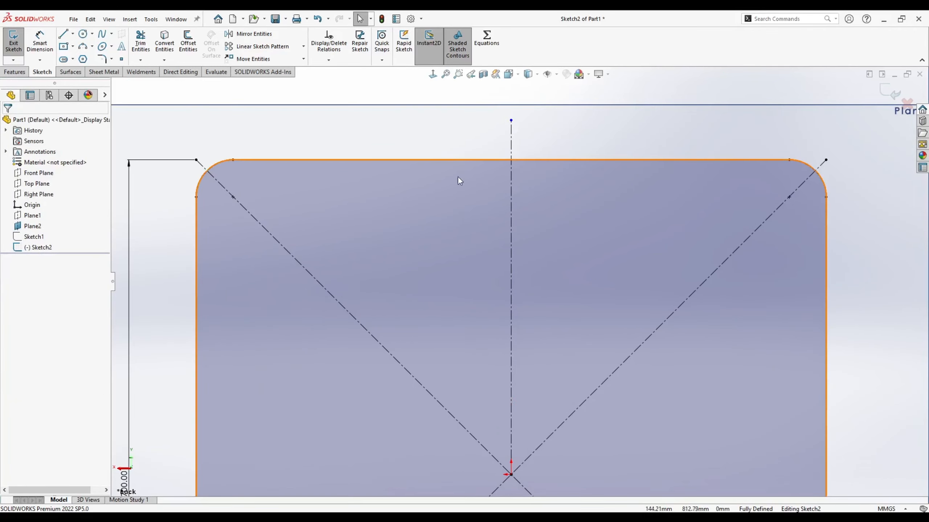
{"action": "scroll", "coordinate": [541, 156], "scroll_direction": "down", "scroll_amount": 5}
{"action": "left_click", "coordinate": [432, 208]}
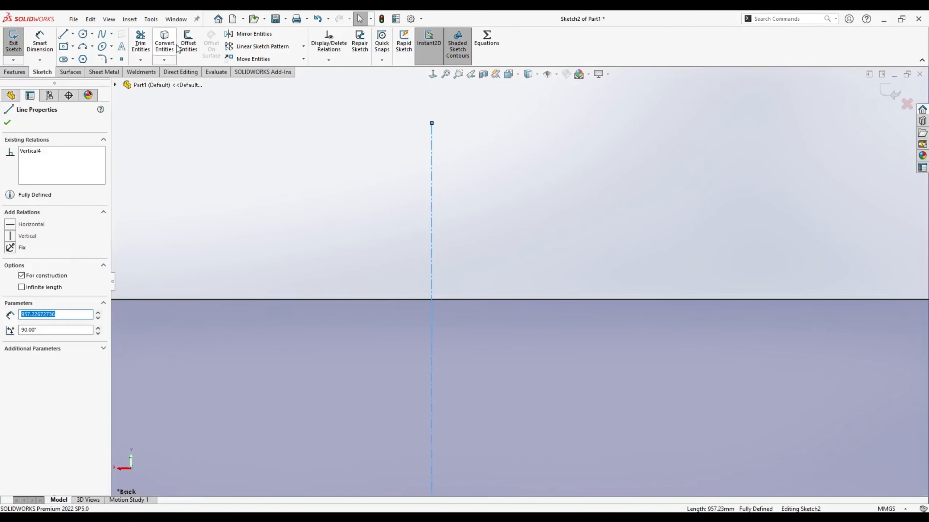
{"action": "left_click", "coordinate": [182, 46]}
{"action": "scroll", "coordinate": [439, 161], "scroll_direction": "down", "scroll_amount": 5}
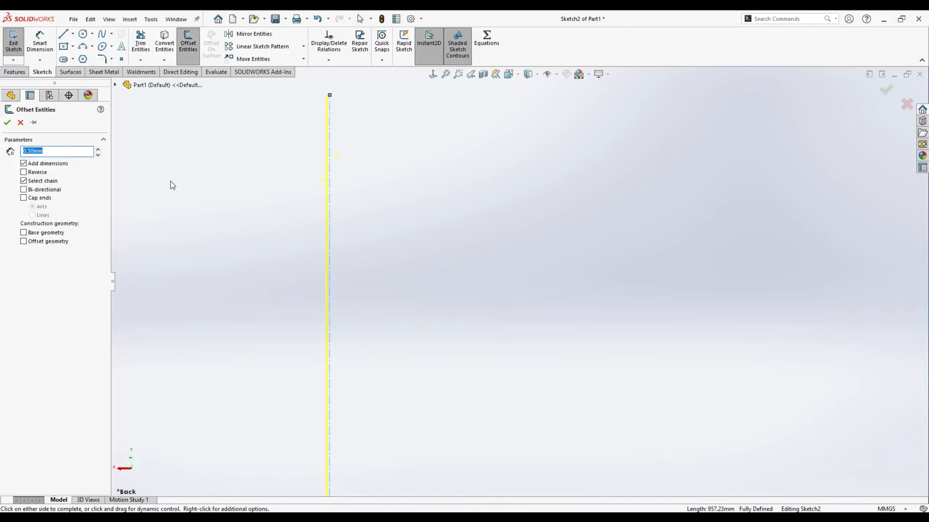
{"action": "left_click", "coordinate": [7, 123]}
{"action": "left_click", "coordinate": [188, 43]}
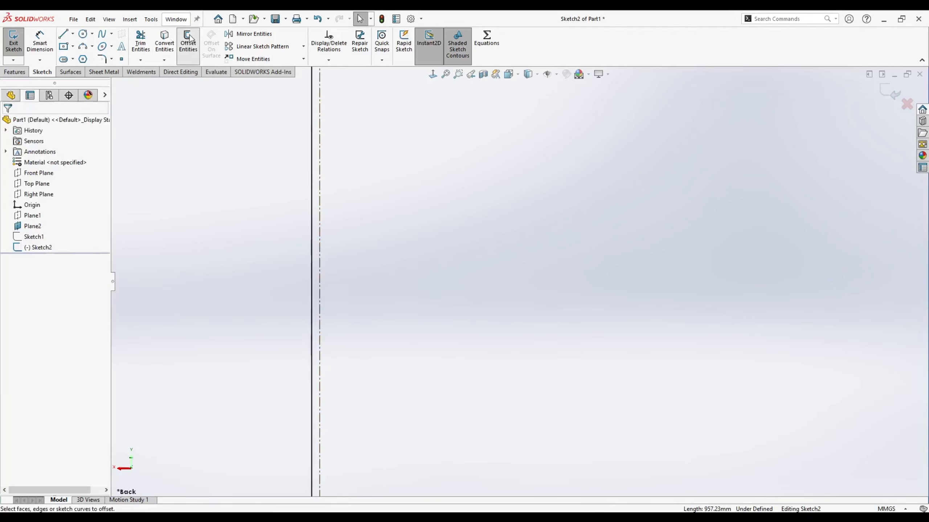
{"action": "left_click", "coordinate": [321, 134]}
{"action": "left_click", "coordinate": [7, 123]}
Step: Convert the two offset lines to construction geometry
{"action": "scroll", "coordinate": [249, 204], "scroll_direction": "up", "scroll_amount": 4}
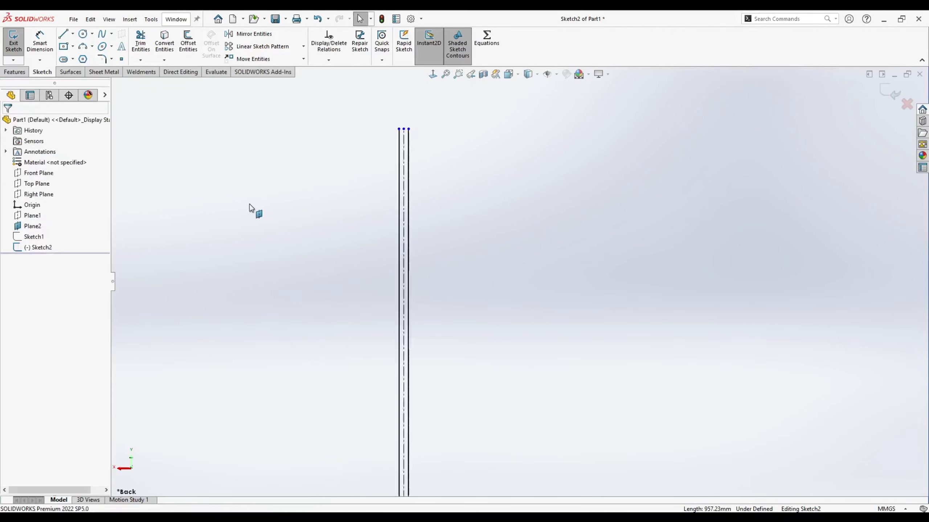
{"action": "left_click", "coordinate": [427, 260]}
{"action": "left_click", "coordinate": [419, 265], "text": "ctrl"}
{"action": "left_click", "coordinate": [518, 237]}
Step: Power-trim the square's upper edge between the two offset lines, keeping the trimmed pieces as construction geometry
{"action": "scroll", "coordinate": [511, 382], "scroll_direction": "up", "scroll_amount": 5}
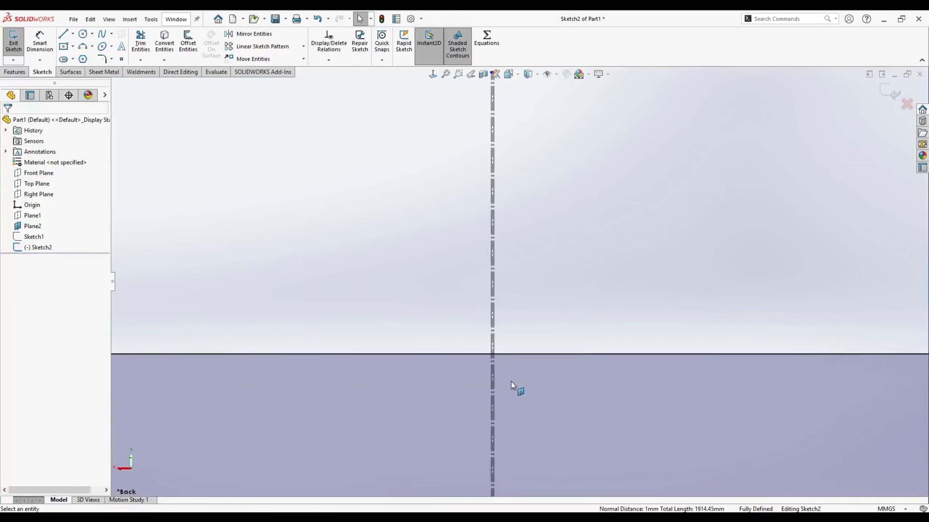
{"action": "scroll", "coordinate": [545, 320], "scroll_direction": "down", "scroll_amount": 10}
{"action": "left_click", "coordinate": [140, 43]}
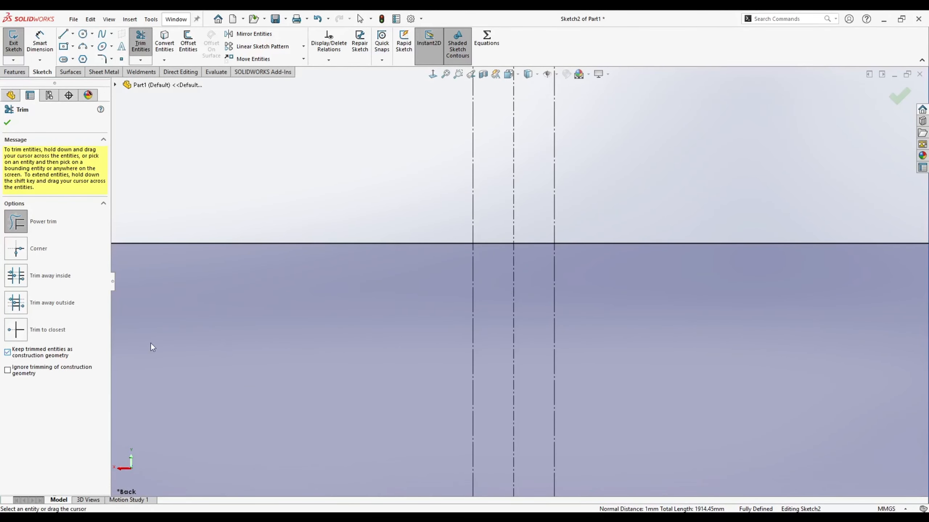
{"action": "left_click_drag", "start_coordinate": [508, 219], "coordinate": [502, 277]}
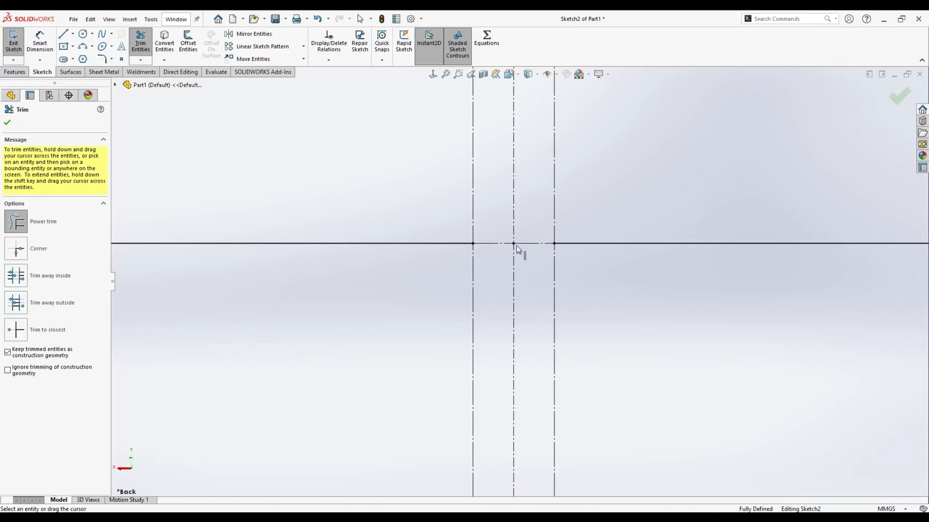
{"action": "scroll", "coordinate": [517, 246], "scroll_direction": "up", "scroll_amount": 8}
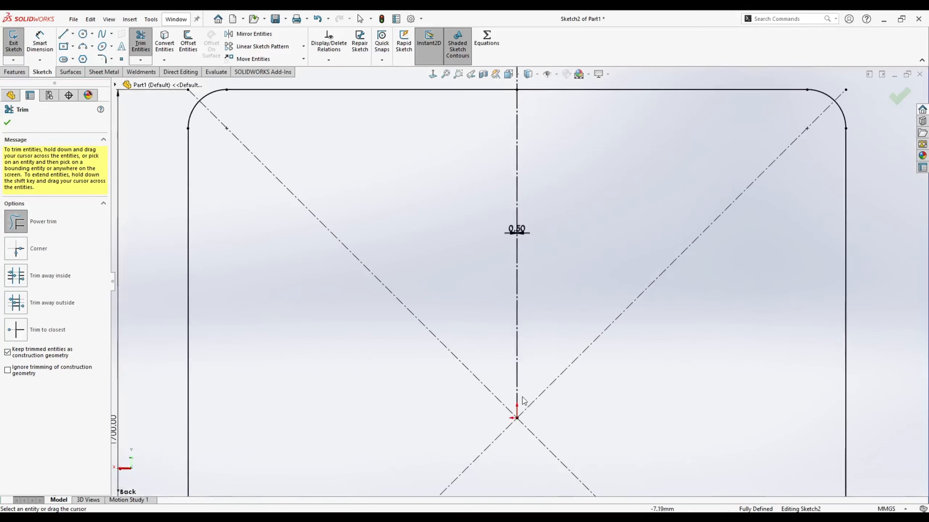
{"action": "scroll", "coordinate": [524, 401], "scroll_direction": "down", "scroll_amount": 8}
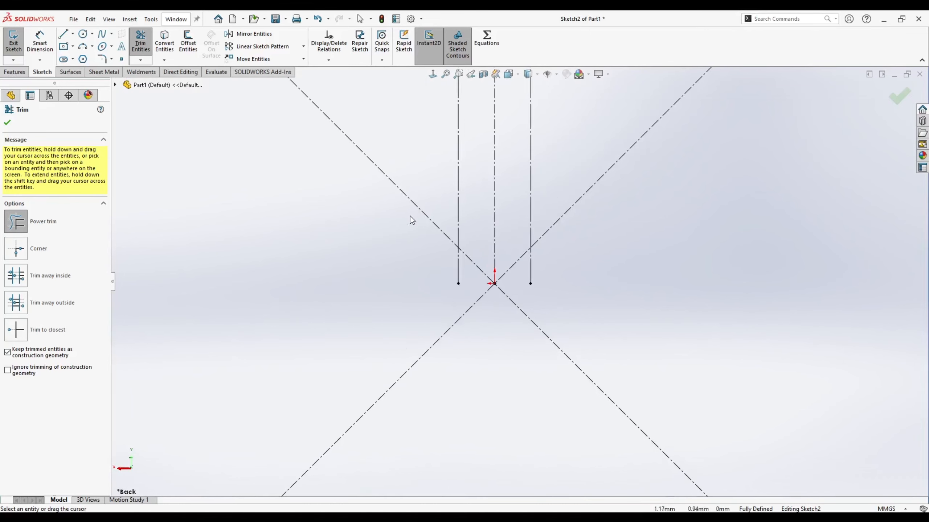
{"action": "scroll", "coordinate": [420, 213], "scroll_direction": "up", "scroll_amount": 4}
{"action": "key", "text": "Escape"}
Step: Exit the rounded-square sketch and hide Plane2
{"action": "scroll", "coordinate": [524, 191], "scroll_direction": "up", "scroll_amount": 8}
{"action": "scroll", "coordinate": [519, 289], "scroll_direction": "down", "scroll_amount": 5}
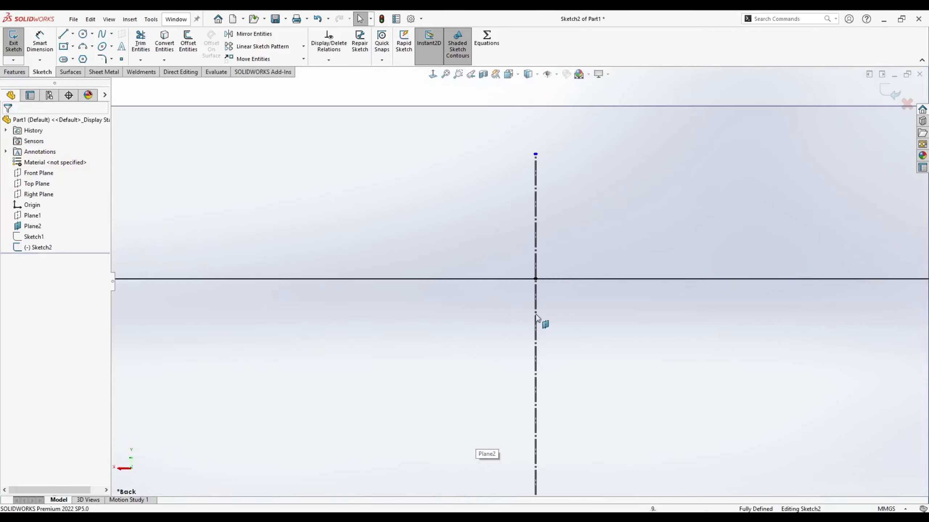
{"action": "scroll", "coordinate": [536, 315], "scroll_direction": "down", "scroll_amount": 5}
{"action": "scroll", "coordinate": [667, 240], "scroll_direction": "up", "scroll_amount": 9}
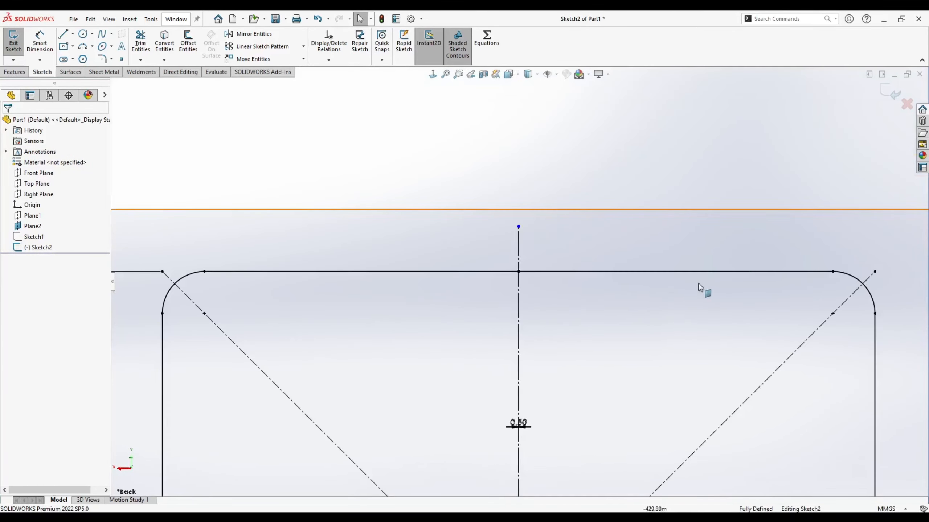
{"action": "key", "text": "f"}
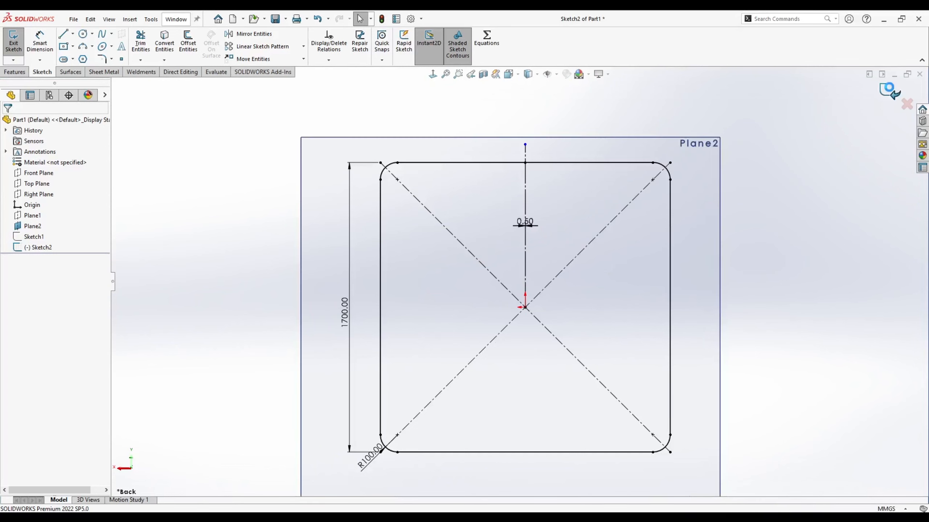
{"action": "left_click", "coordinate": [889, 88]}
{"action": "right_click", "coordinate": [315, 186]}
{"action": "left_click", "coordinate": [336, 171]}
Step: Show Sketch1 with the circular profile, and view both profiles at an angle
{"action": "mouse_move", "coordinate": [329, 249]}
{"action": "middle_mouse_down"}
{"action": "mouse_move", "coordinate": [369, 275]}
{"action": "mouse_move", "coordinate": [382, 308]}
{"action": "mouse_move", "coordinate": [491, 331]}
{"action": "mouse_move", "coordinate": [585, 140]}
{"action": "middle_mouse_up"}
{"action": "right_click", "coordinate": [23, 238]}
{"action": "left_click", "coordinate": [167, 210]}
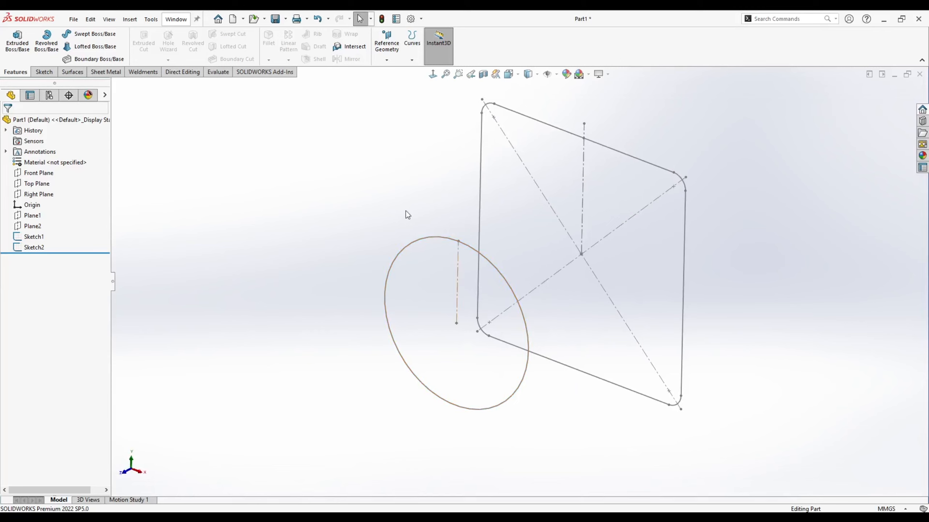
{"action": "mouse_move", "coordinate": [406, 211]}
{"action": "middle_mouse_down"}
{"action": "mouse_move", "coordinate": [400, 180]}
{"action": "mouse_move", "coordinate": [390, 206]}
{"action": "middle_mouse_up"}
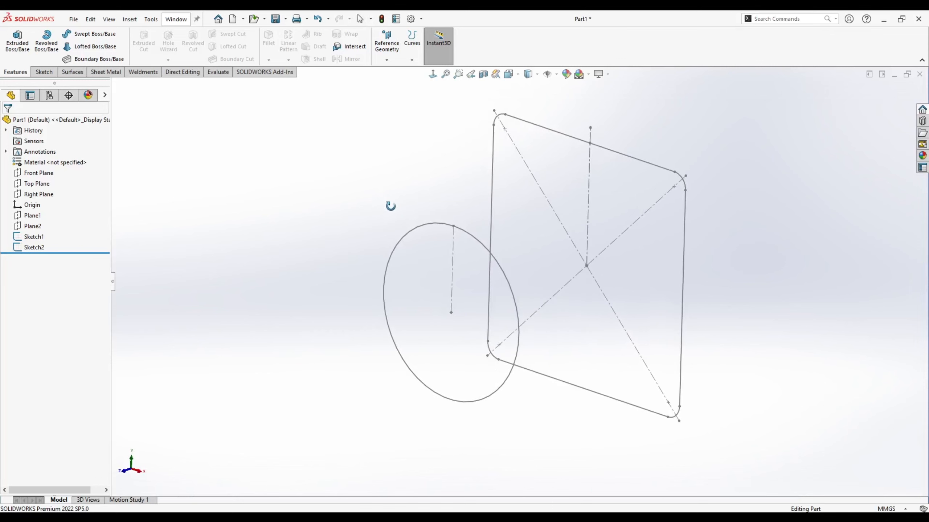
Step: Start a sheet metal Lofted Bend using the Bent method, with the rounded-square and circular sketches as profiles
{"action": "left_click", "coordinate": [106, 72]}
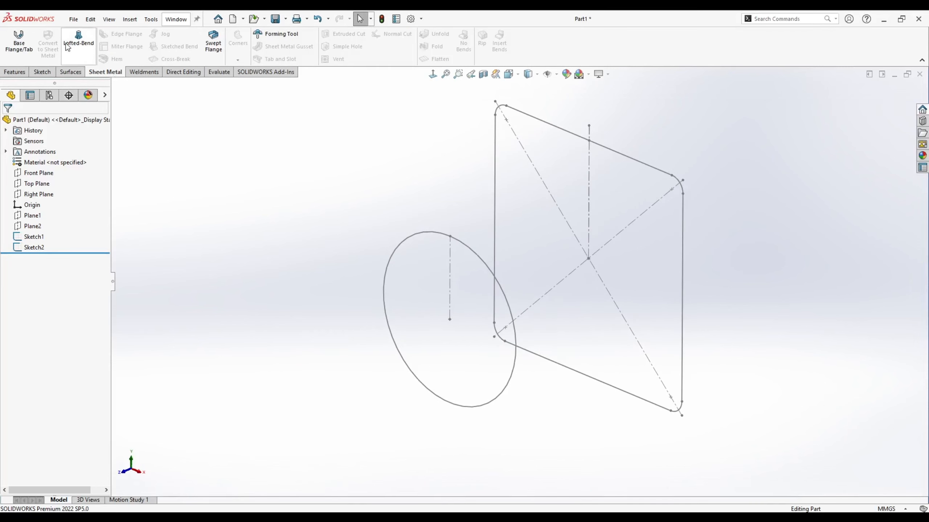
{"action": "middle_click_drag", "start_coordinate": [408, 165], "coordinate": [401, 160]}
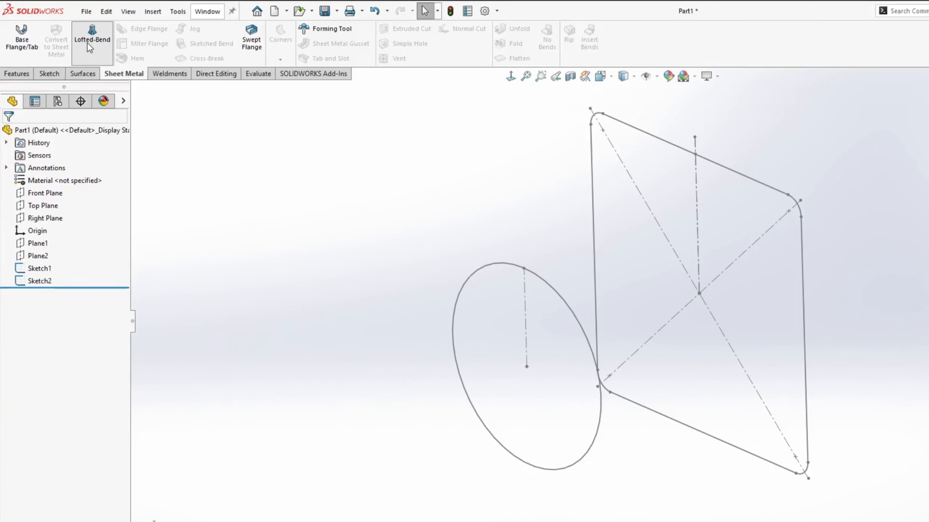
{"action": "left_click", "coordinate": [75, 46]}
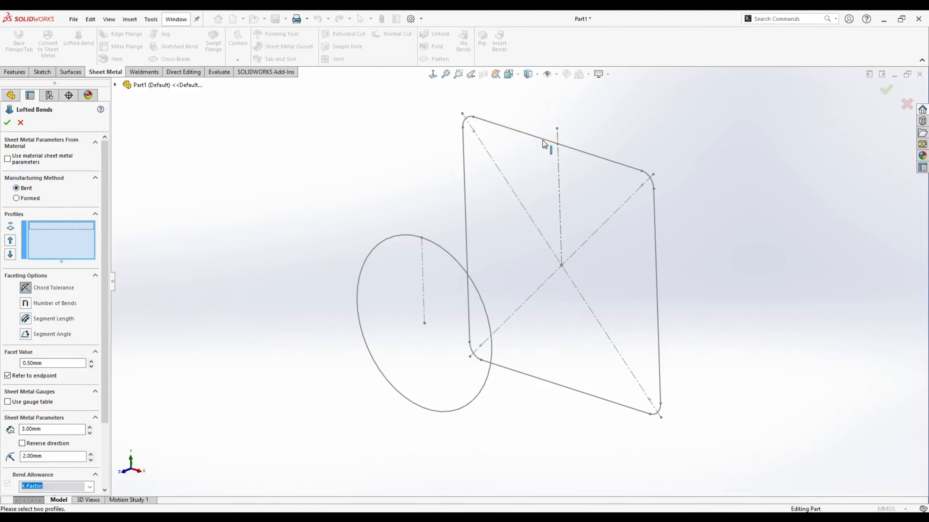
{"action": "left_click", "coordinate": [544, 143]}
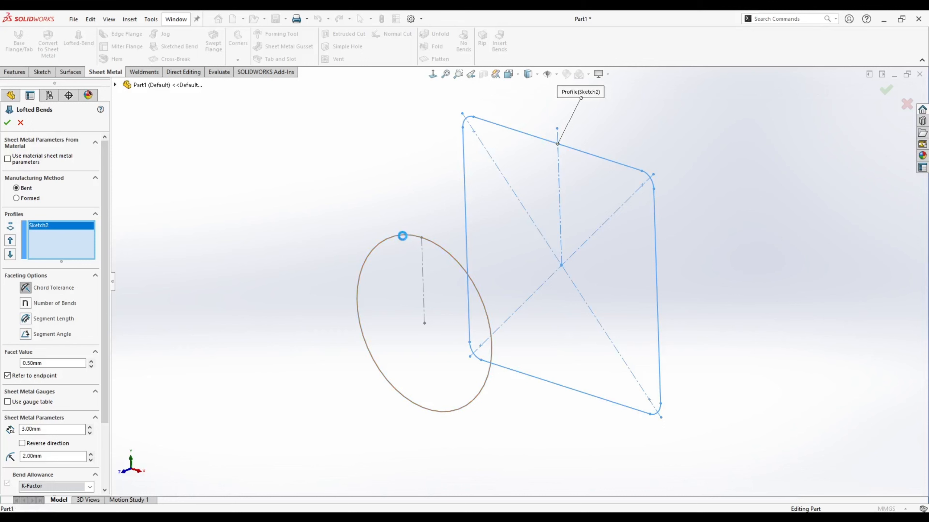
{"action": "left_click", "coordinate": [401, 236]}
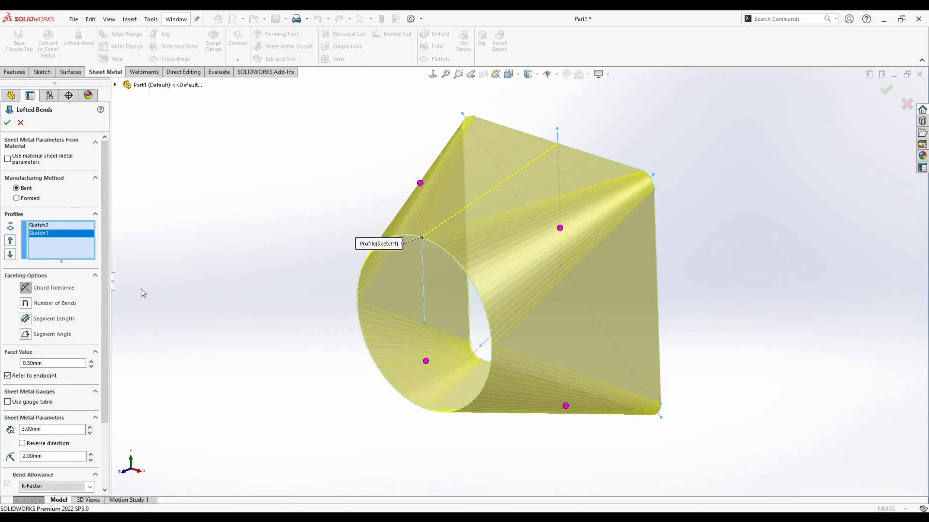
Step: Facet the lofted bend by Number of Bends with a value of 8, and set thickness and bend radius to 10 mm
{"action": "left_click", "coordinate": [36, 304]}
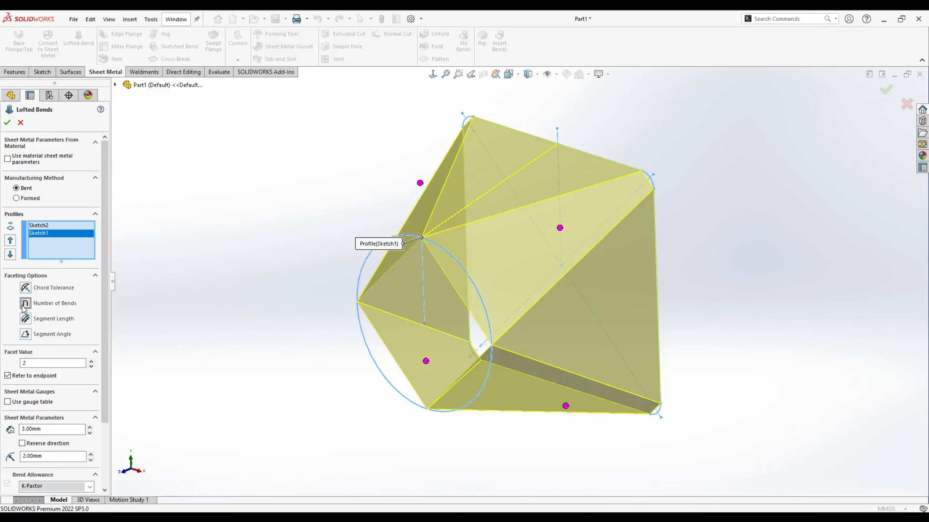
{"action": "double_click", "coordinate": [48, 363]}
{"action": "type", "text": "2"}
{"action": "scroll", "coordinate": [73, 373], "scroll_direction": "down", "scroll_amount": 3}
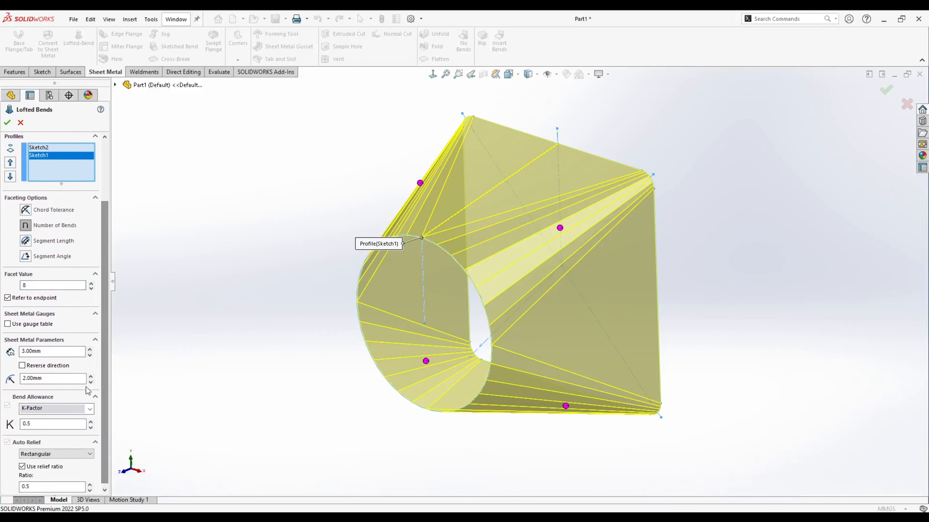
{"action": "double_click", "coordinate": [59, 352]}
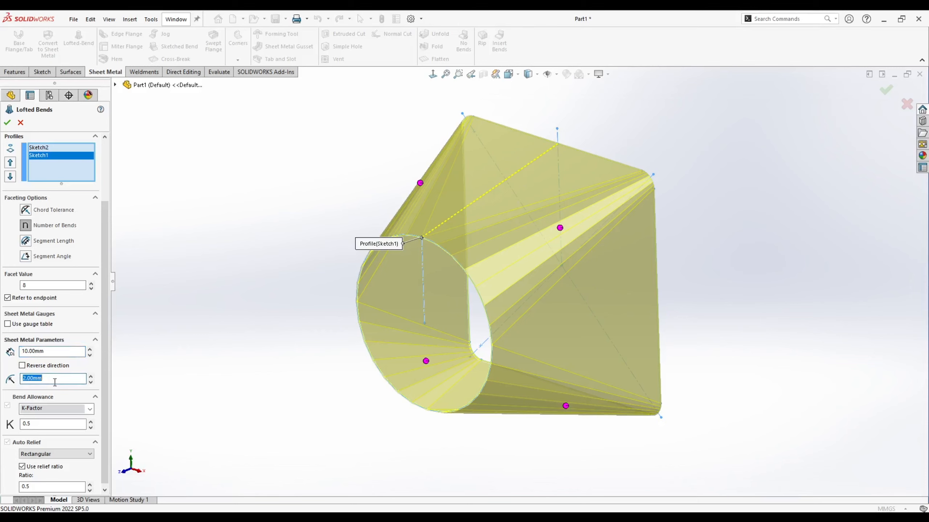
{"action": "scroll", "coordinate": [83, 380], "scroll_direction": "down", "scroll_amount": 1}
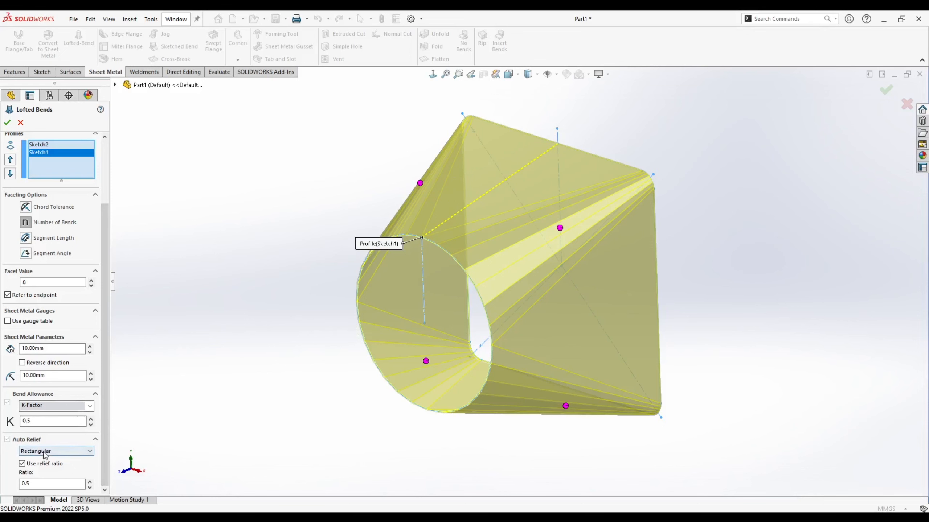
Step: Reverse the thickness direction so the material lies inside the profiles, and create the lofted bend
{"action": "middle_click_drag", "start_coordinate": [287, 365], "coordinate": [161, 325]}
{"action": "key", "text": "space"}
{"action": "left_click", "coordinate": [383, 250]}
{"action": "scroll", "coordinate": [363, 188], "scroll_direction": "down", "scroll_amount": 10}
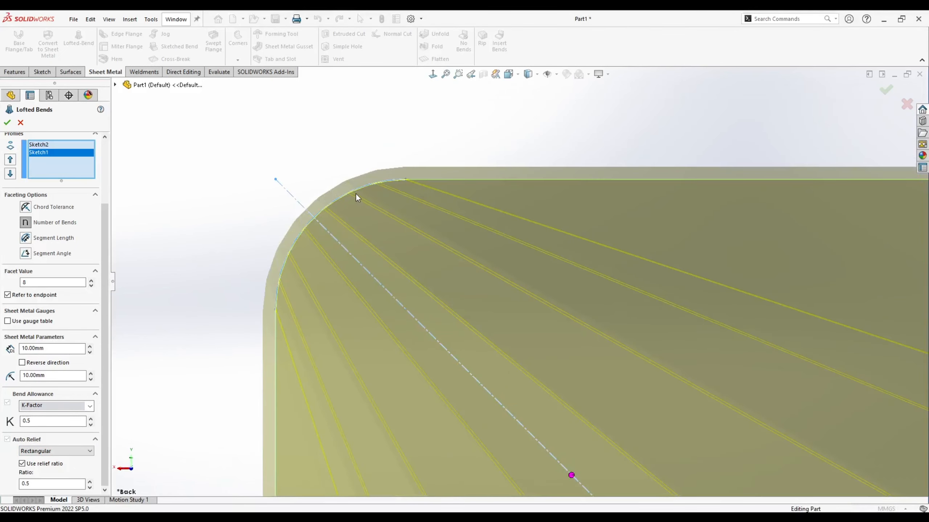
{"action": "left_click", "coordinate": [39, 364]}
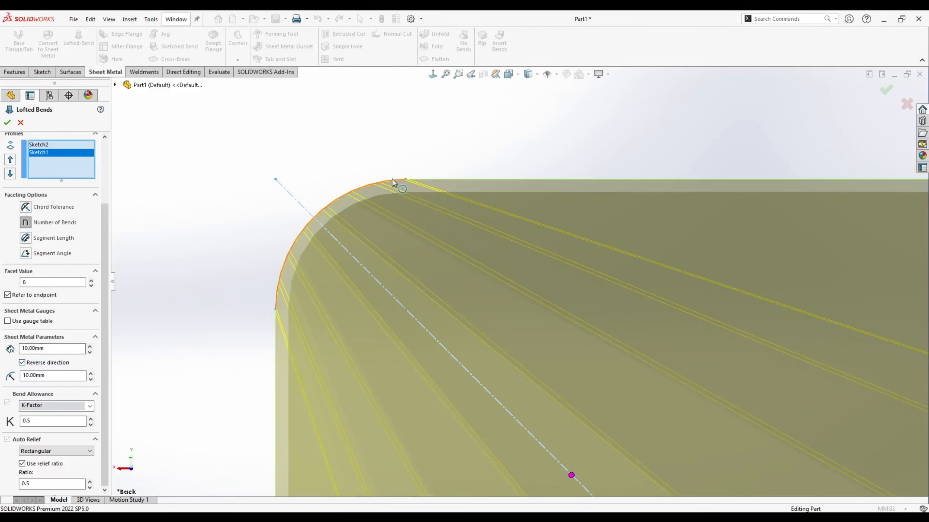
{"action": "scroll", "coordinate": [548, 304], "scroll_direction": "up", "scroll_amount": 5}
{"action": "key", "text": "f"}
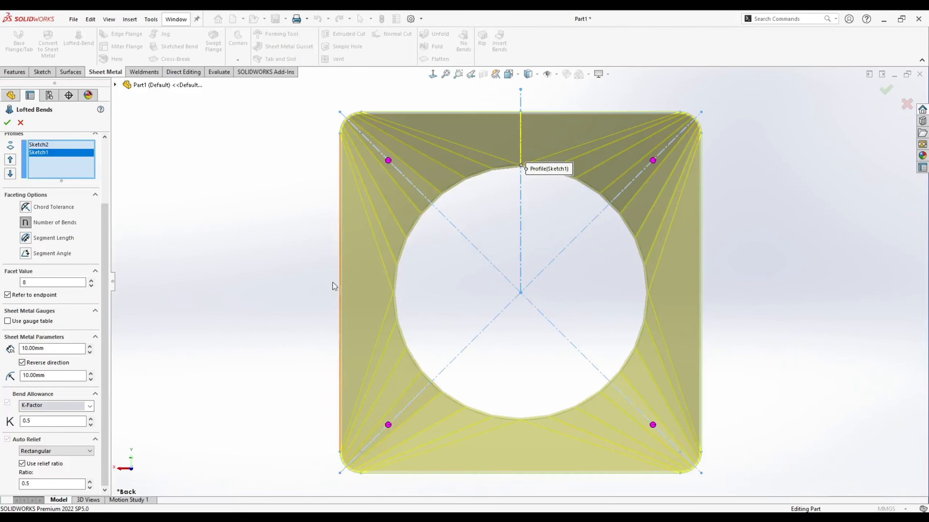
{"action": "middle_click_drag", "start_coordinate": [332, 284], "coordinate": [452, 304]}
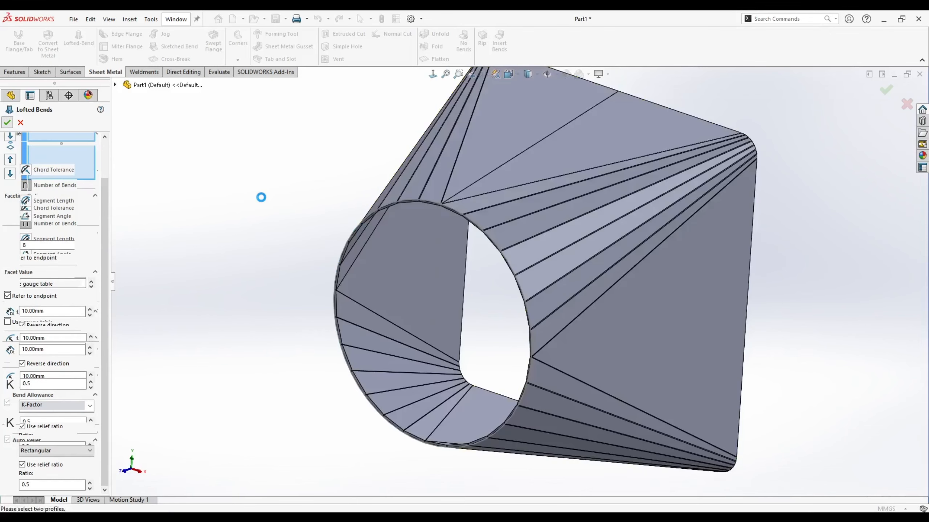
{"action": "key", "text": "f"}
{"action": "middle_click_drag", "start_coordinate": [322, 257], "coordinate": [449, 410]}
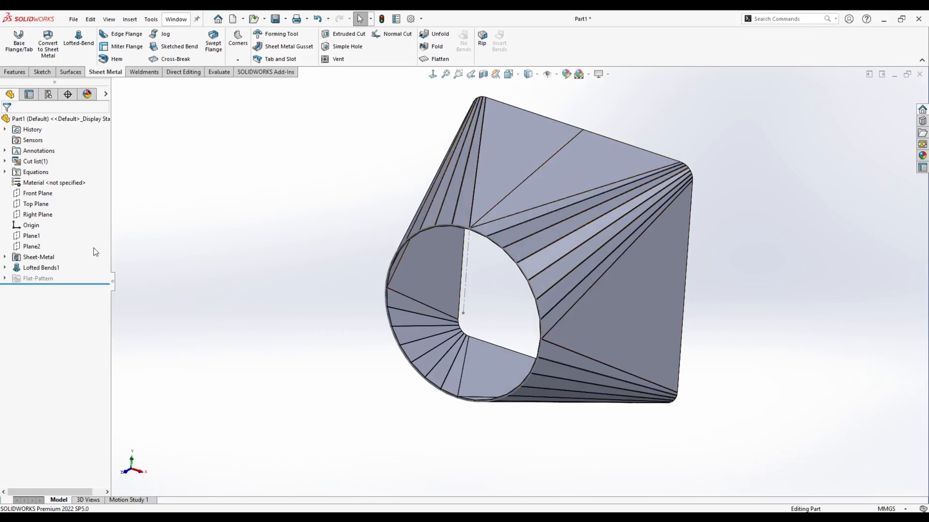
Step: On Plane1, sketch a 1205 mm diameter circle centred on the origin and offset it 100 mm outward
{"action": "middle_click_drag", "start_coordinate": [559, 177], "coordinate": [449, 223]}
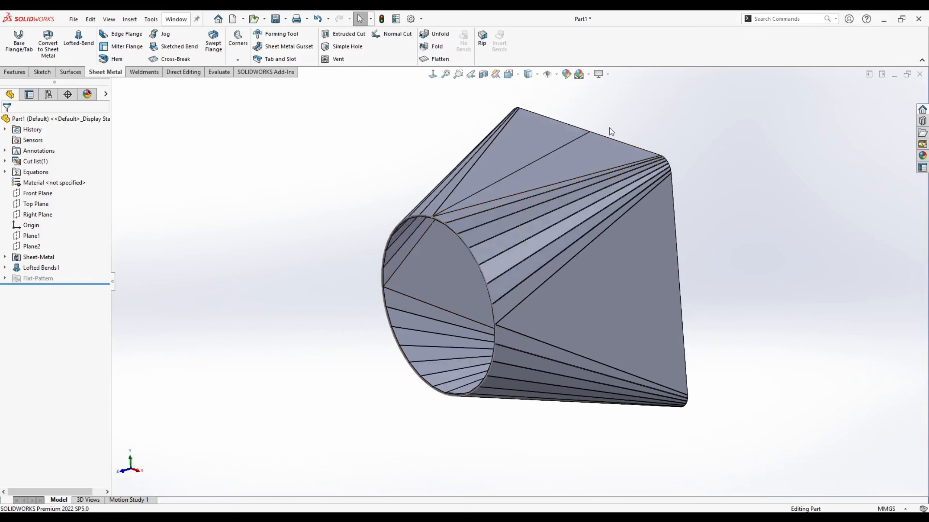
{"action": "scroll", "coordinate": [453, 236], "scroll_direction": "down", "scroll_amount": 5}
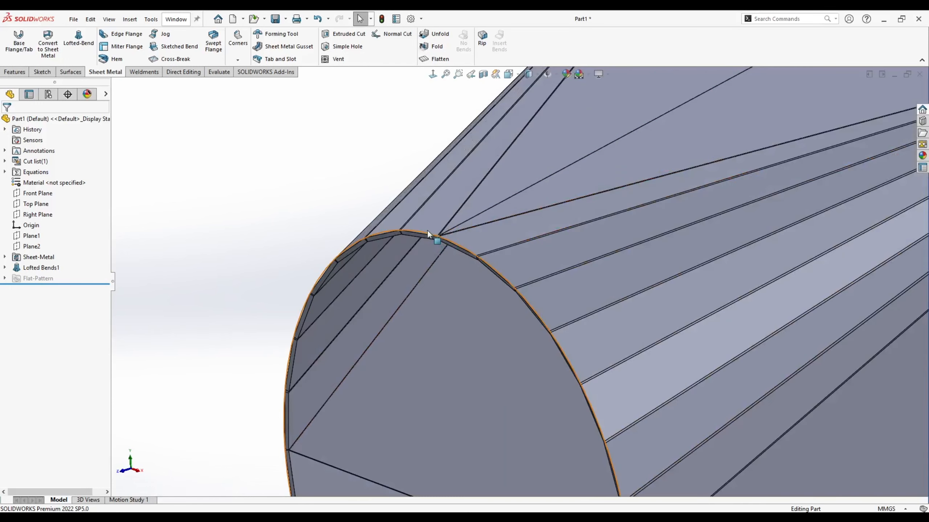
{"action": "scroll", "coordinate": [564, 175], "scroll_direction": "up", "scroll_amount": 5}
{"action": "middle_click_drag", "start_coordinate": [563, 176], "coordinate": [265, 269]}
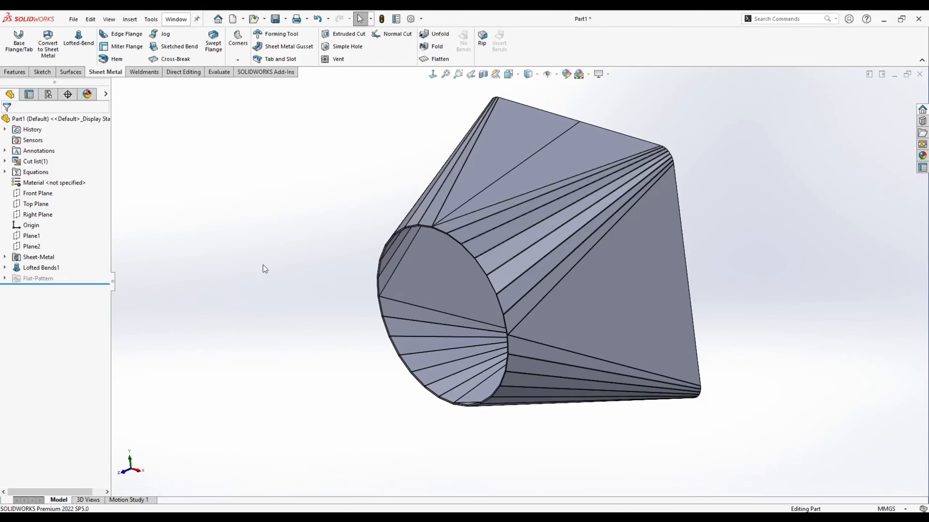
{"action": "right_click", "coordinate": [32, 235]}
{"action": "left_click", "coordinate": [38, 220]}
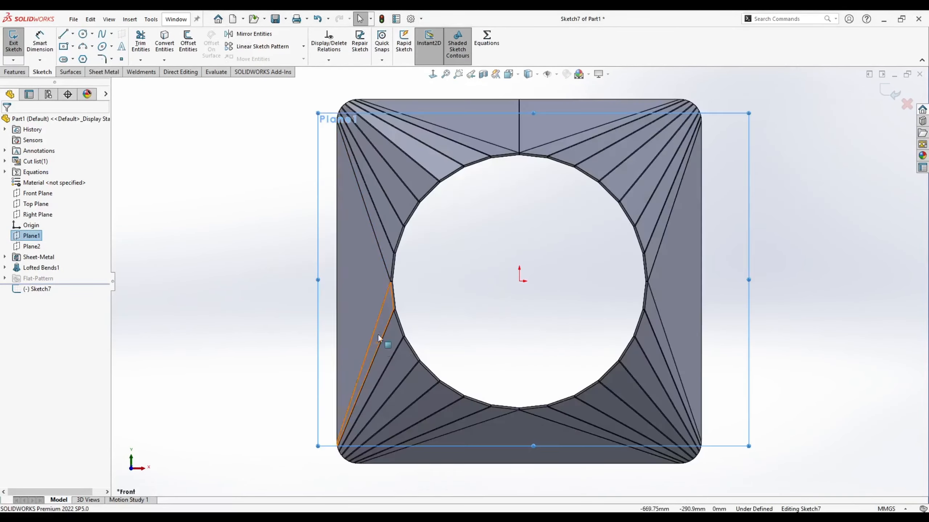
{"action": "left_click", "coordinate": [84, 34]}
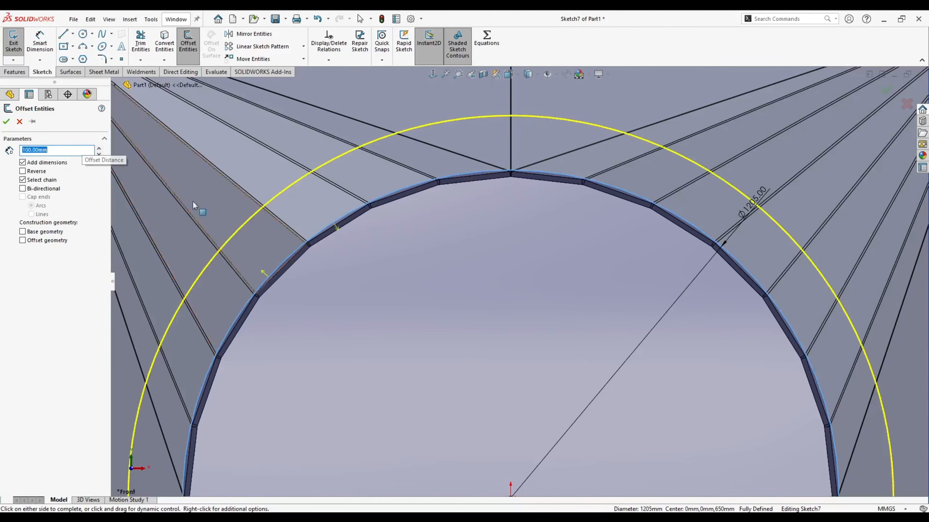
{"action": "key", "text": "Return"}
{"action": "key", "text": "ctrl+7"}
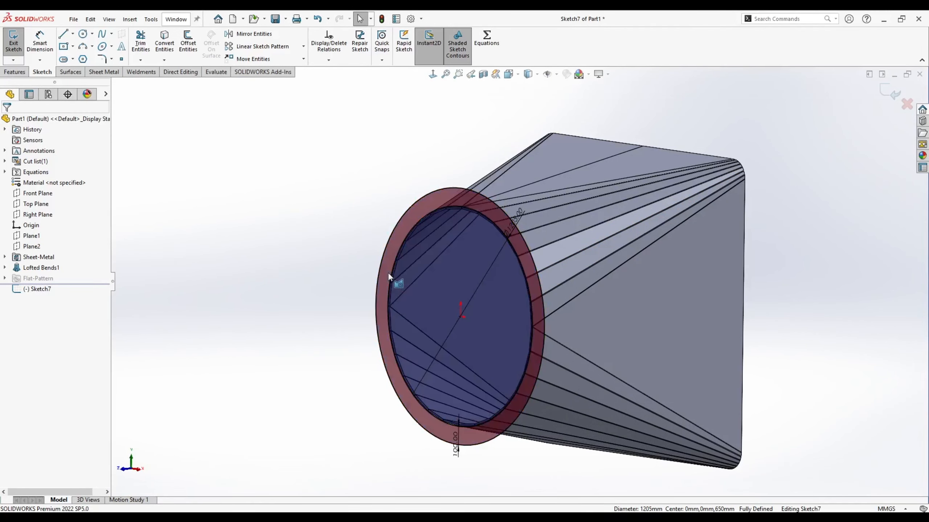
Step: Extrude the ring between the two circles 10 mm with the Mid Plane end condition, merged with the duct
{"action": "middle_click_drag", "start_coordinate": [337, 223], "coordinate": [100, 134]}
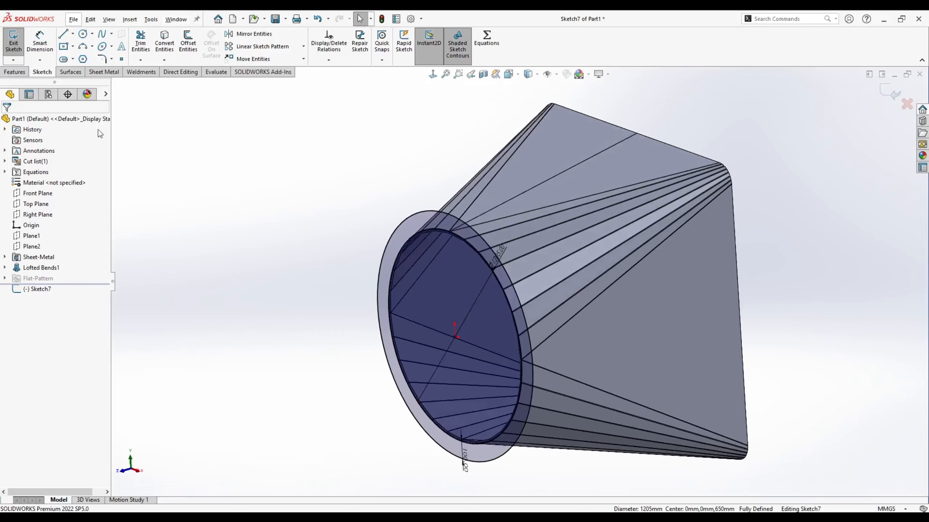
{"action": "left_click", "coordinate": [14, 72]}
{"action": "left_click", "coordinate": [20, 51]}
{"action": "left_click", "coordinate": [65, 179]}
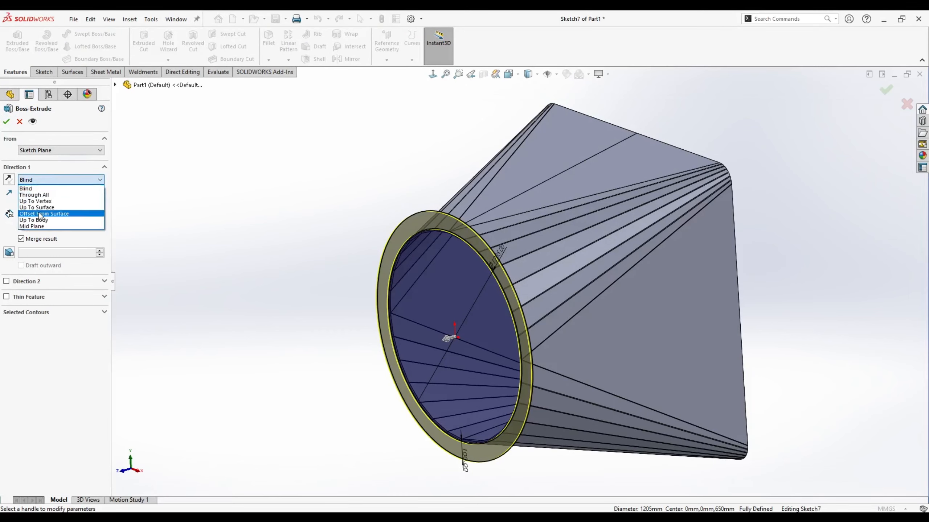
{"action": "left_click", "coordinate": [36, 228]}
{"action": "middle_click_drag", "start_coordinate": [365, 238], "coordinate": [229, 162]}
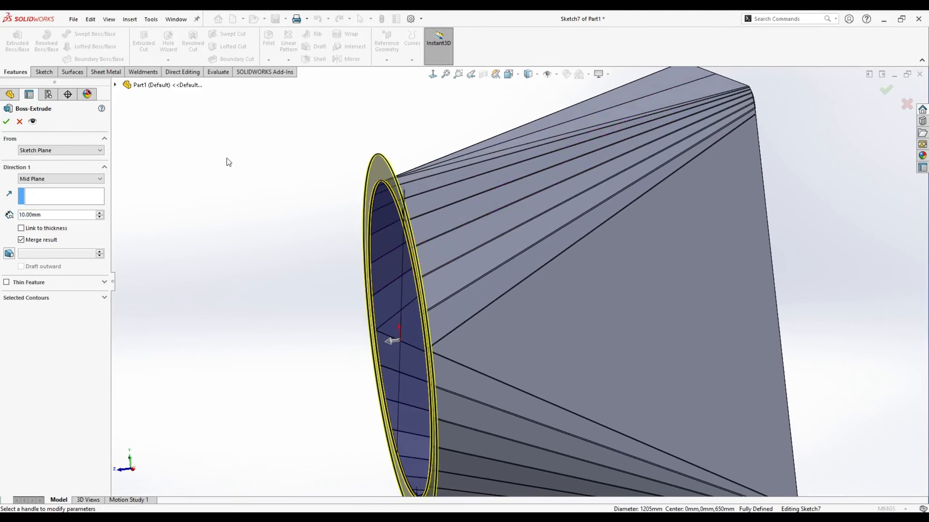
{"action": "key", "text": "Return"}
{"action": "key", "text": "f"}
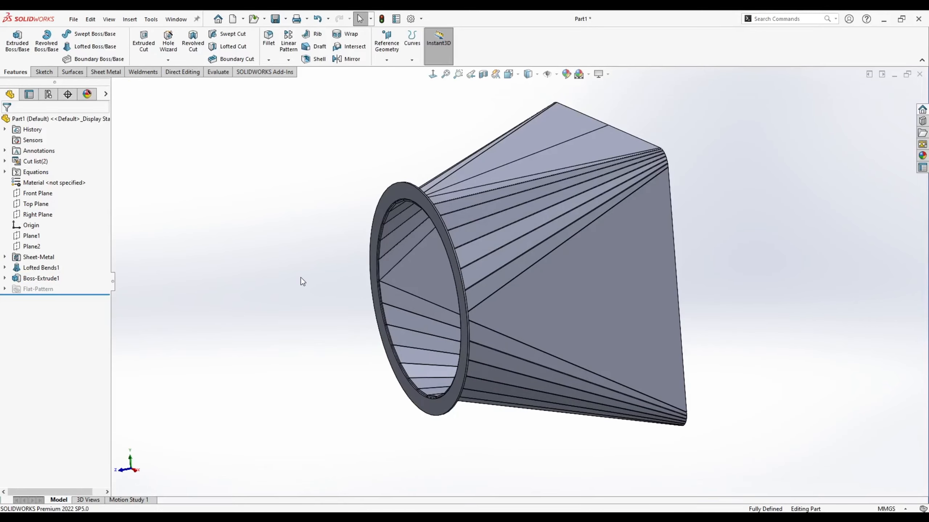
Step: Start a sketch on the front face of the round flange, viewed from the front
{"action": "middle_click_drag", "start_coordinate": [300, 278], "coordinate": [439, 200]}
{"action": "middle_click_drag", "start_coordinate": [414, 255], "coordinate": [465, 272]}
{"action": "key", "text": "space"}
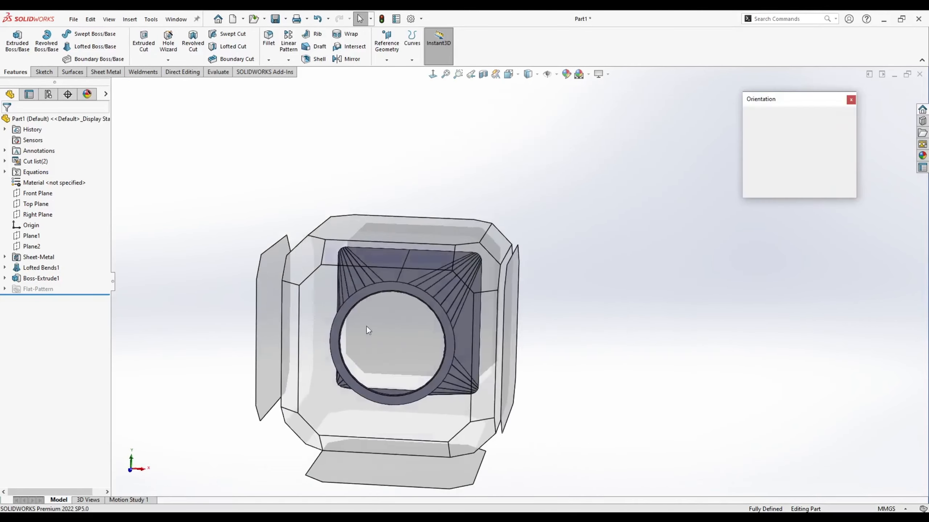
{"action": "left_click", "coordinate": [367, 327]}
{"action": "right_click", "coordinate": [511, 145]}
{"action": "left_click", "coordinate": [535, 124]}
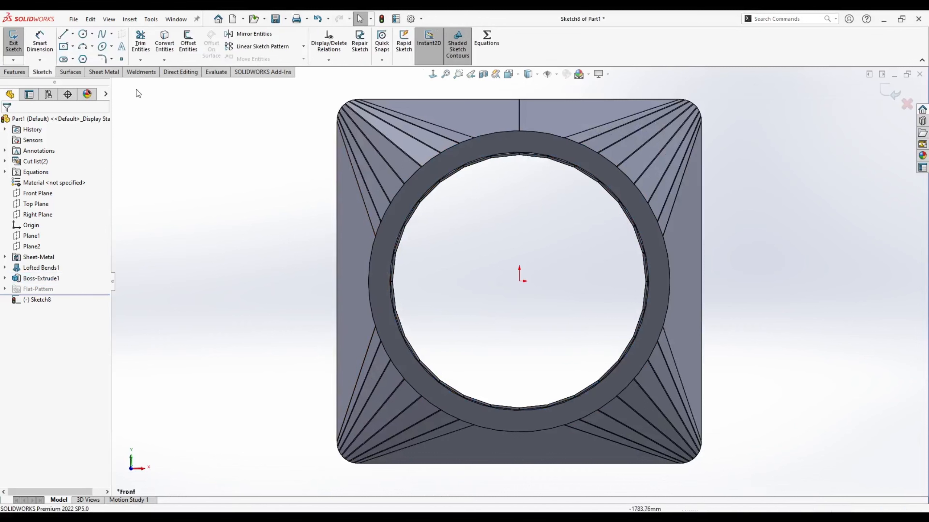
Step: Offset the flange's outer circular edge 50 mm inward and convert the offset circle to construction geometry
{"action": "scroll", "coordinate": [588, 173], "scroll_direction": "down", "scroll_amount": 3}
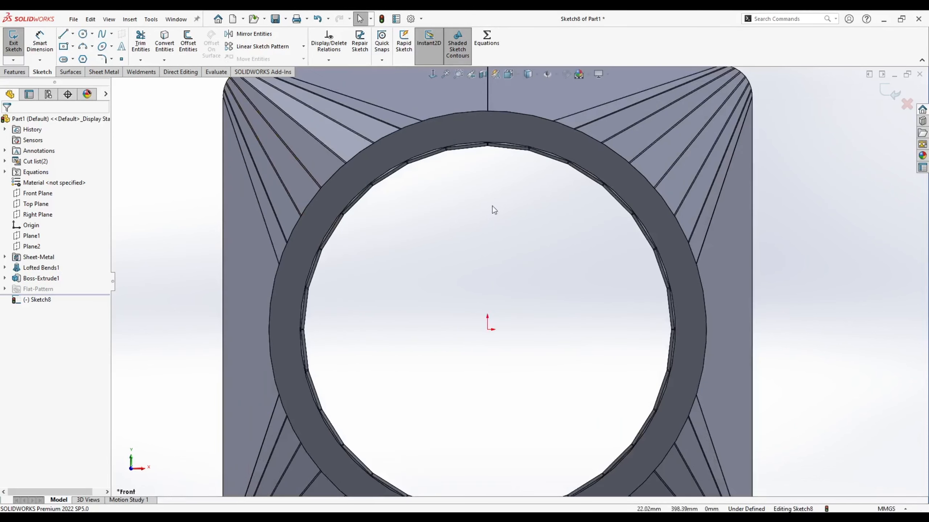
{"action": "left_click", "coordinate": [542, 117]}
{"action": "left_click", "coordinate": [187, 43]}
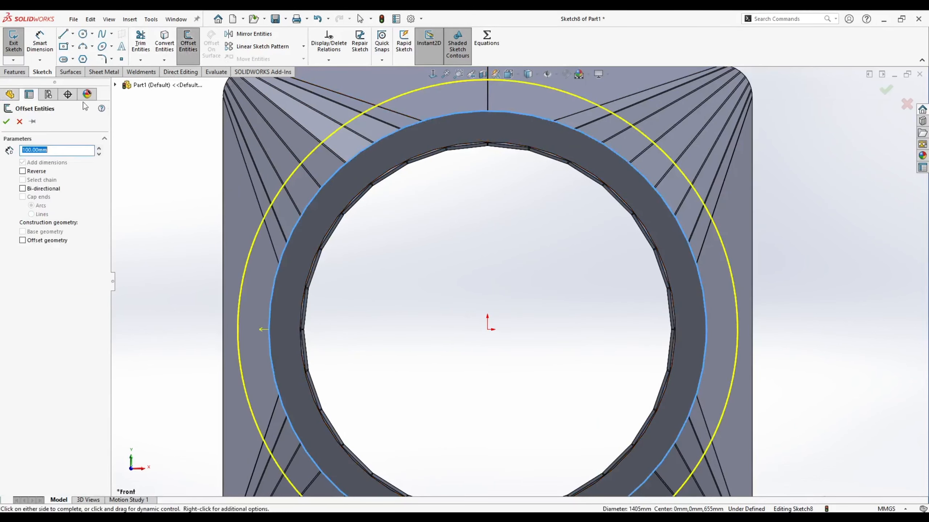
{"action": "left_click", "coordinate": [33, 174]}
{"action": "type", "text": "50"}
{"action": "key", "text": "Return"}
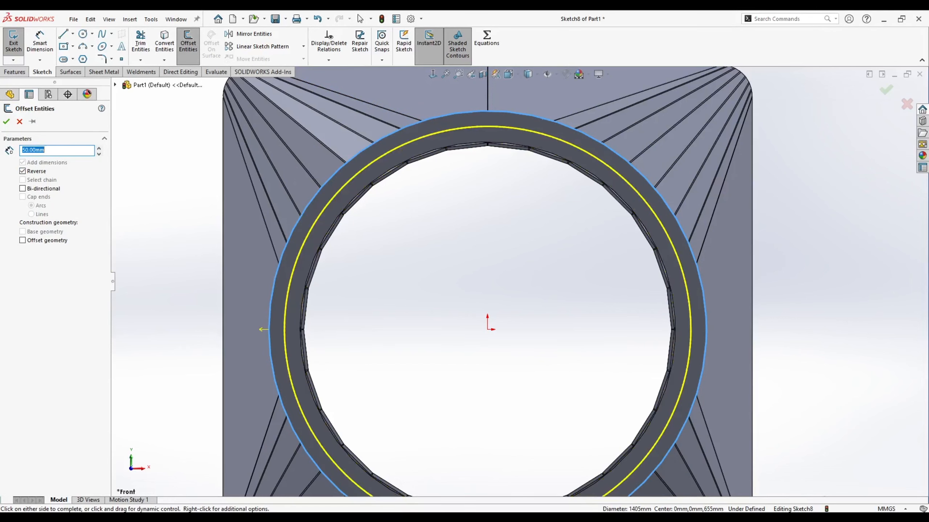
{"action": "left_click", "coordinate": [6, 122]}
{"action": "left_click", "coordinate": [508, 168]}
{"action": "right_click", "coordinate": [512, 130]}
{"action": "left_click", "coordinate": [538, 121]}
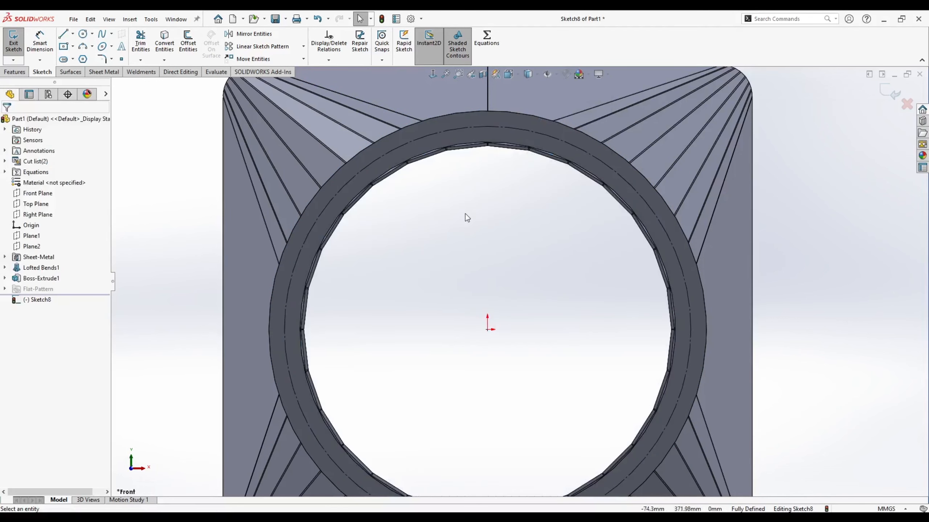
Step: Draw a vertical construction line from the origin up to the construction circle
{"action": "key", "text": "l"}
{"action": "left_click", "coordinate": [487, 330]}
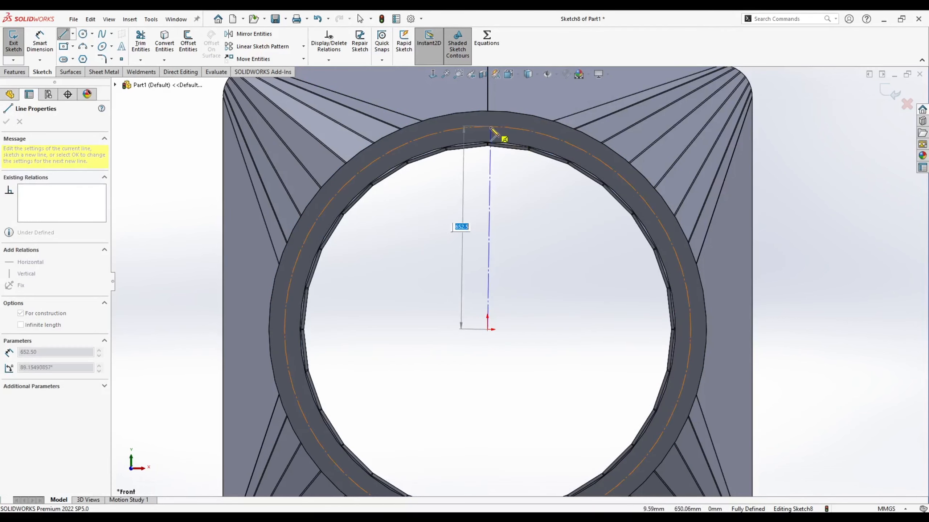
{"action": "left_click", "coordinate": [487, 127]}
{"action": "key", "text": "Escape"}
Step: Sketch a 22 mm diameter circle centred on the upper end of the vertical construction line
{"action": "left_click", "coordinate": [83, 34]}
{"action": "left_click", "coordinate": [487, 127]}
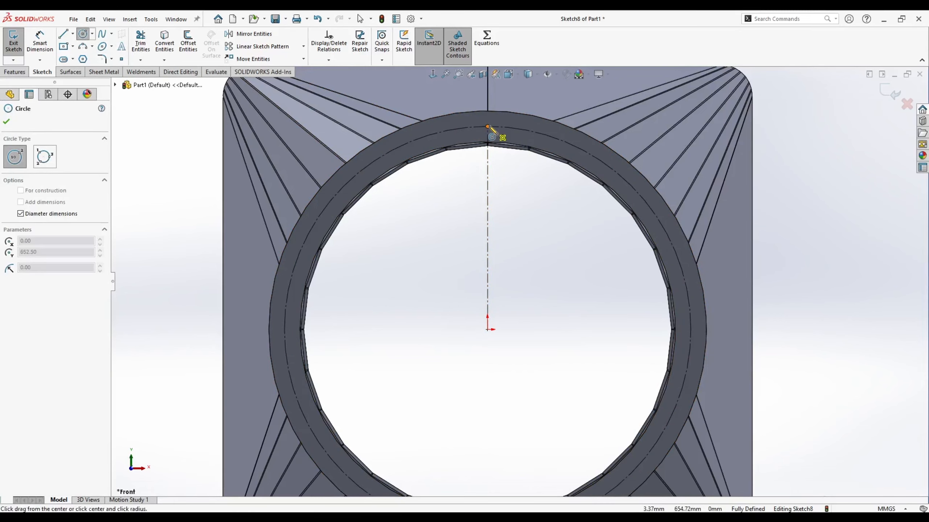
{"action": "type", "text": "22"}
{"action": "key", "text": "Return"}
{"action": "key", "text": "Escape"}
{"action": "scroll", "coordinate": [492, 128], "scroll_direction": "down", "scroll_amount": 3}
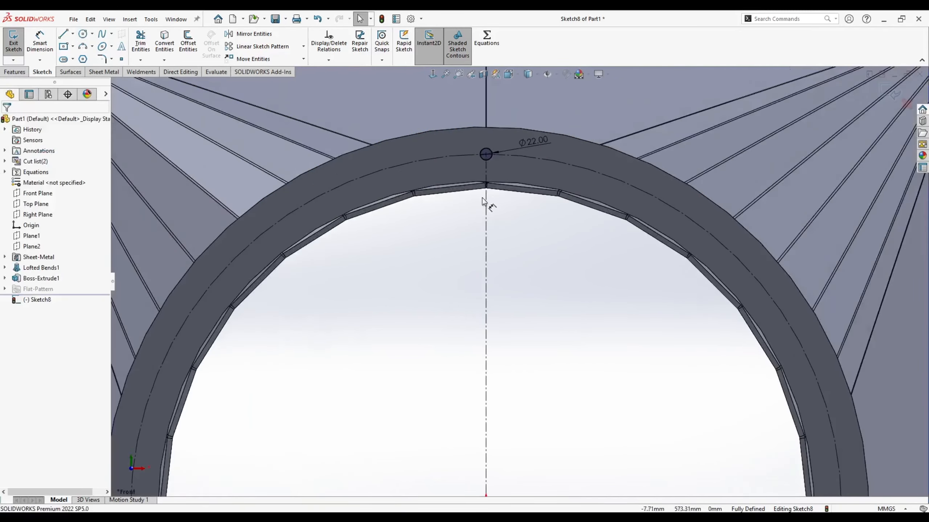
Step: Start a circular sketch pattern about the origin with the 22 mm circle as the only entity to pattern
{"action": "middle_click_drag", "start_coordinate": [465, 189], "coordinate": [516, 253]}
{"action": "scroll", "coordinate": [516, 315], "scroll_direction": "up", "scroll_amount": 5}
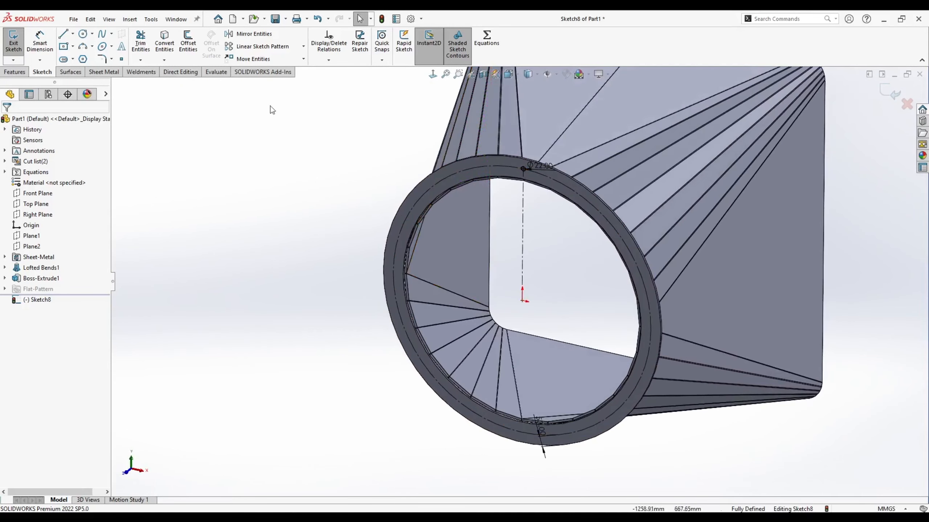
{"action": "left_click", "coordinate": [304, 46]}
{"action": "left_click", "coordinate": [271, 71]}
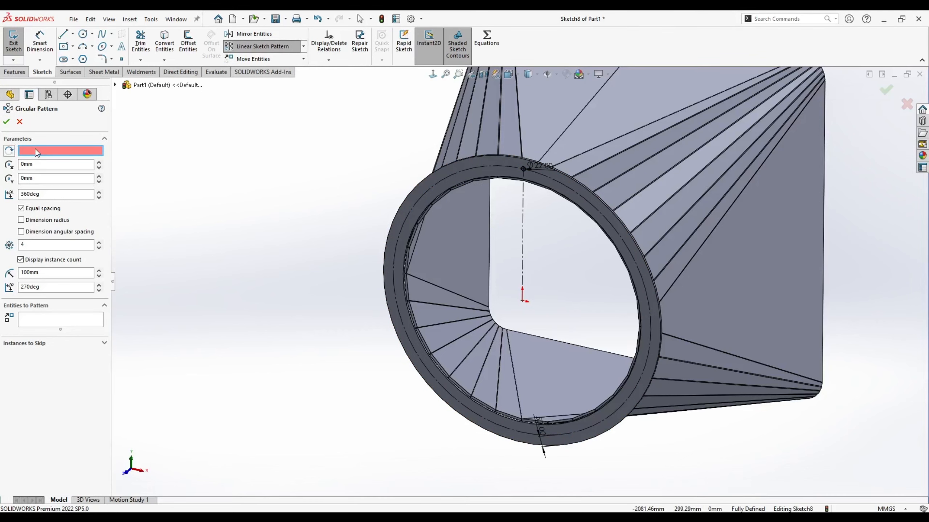
{"action": "left_click", "coordinate": [560, 179]}
{"action": "right_click", "coordinate": [41, 323]}
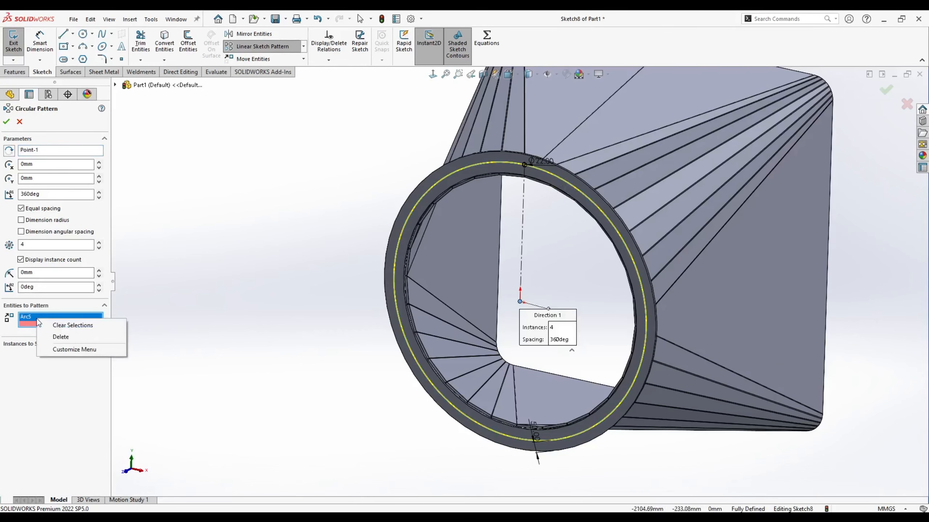
{"action": "left_click", "coordinate": [74, 325]}
{"action": "scroll", "coordinate": [508, 223], "scroll_direction": "down", "scroll_amount": 5}
{"action": "left_click", "coordinate": [509, 226]}
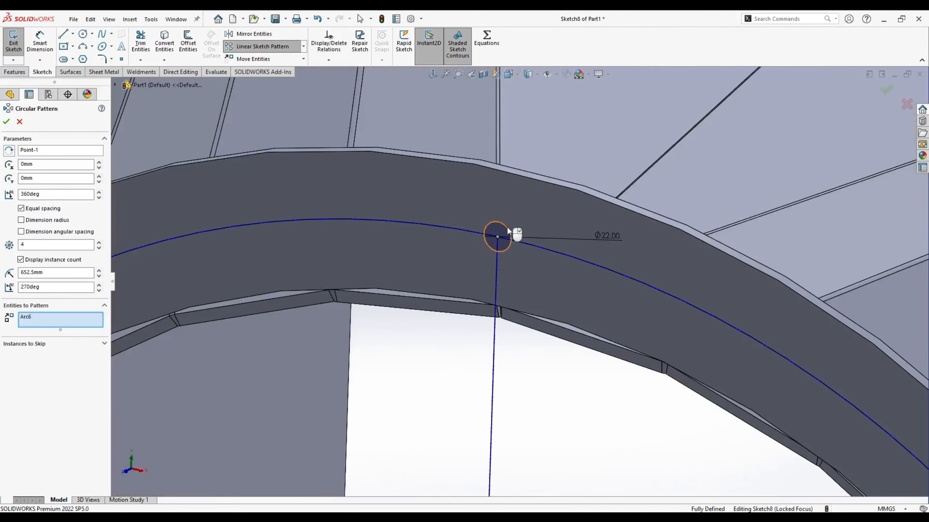
Step: Set the circular sketch pattern to 20 equally spaced instances over 360 degrees and accept it
{"action": "scroll", "coordinate": [504, 330], "scroll_direction": "up", "scroll_amount": 8}
{"action": "scroll", "coordinate": [397, 198], "scroll_direction": "down", "scroll_amount": 3}
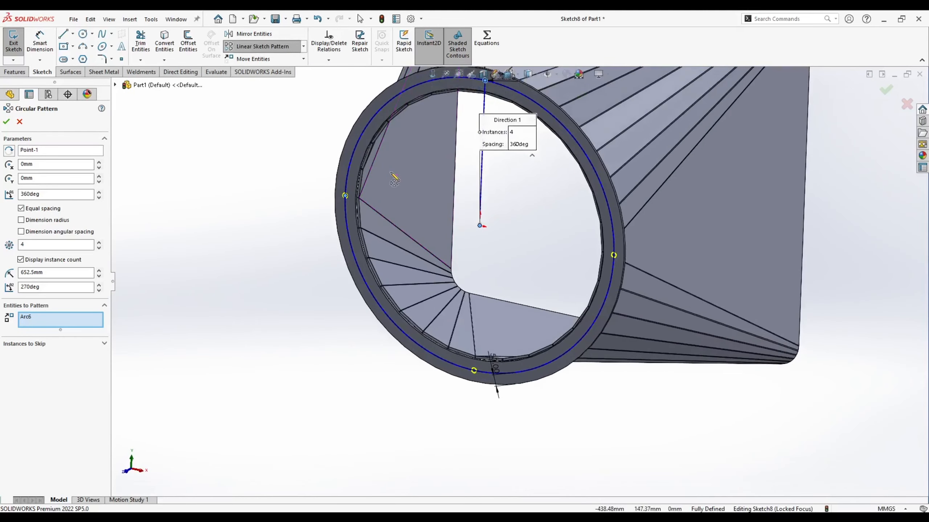
{"action": "scroll", "coordinate": [439, 141], "scroll_direction": "down", "scroll_amount": 2}
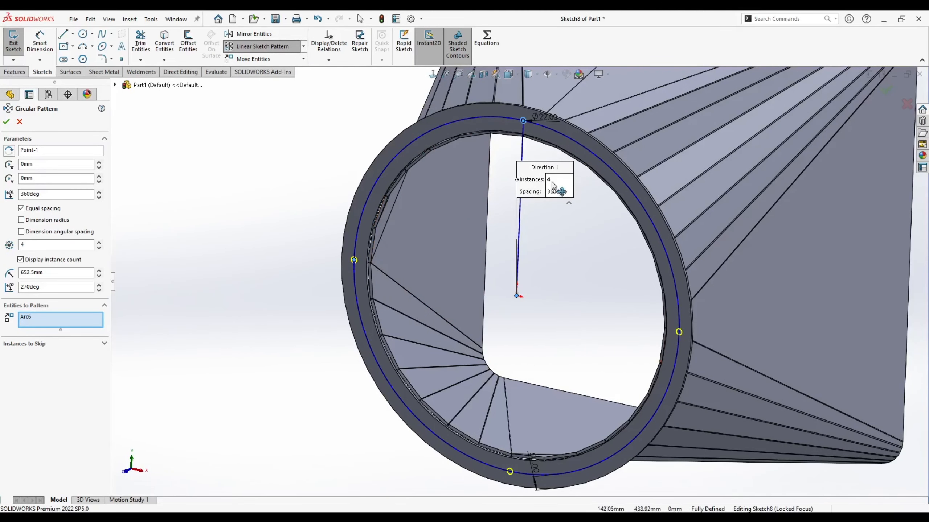
{"action": "type", "text": "20"}
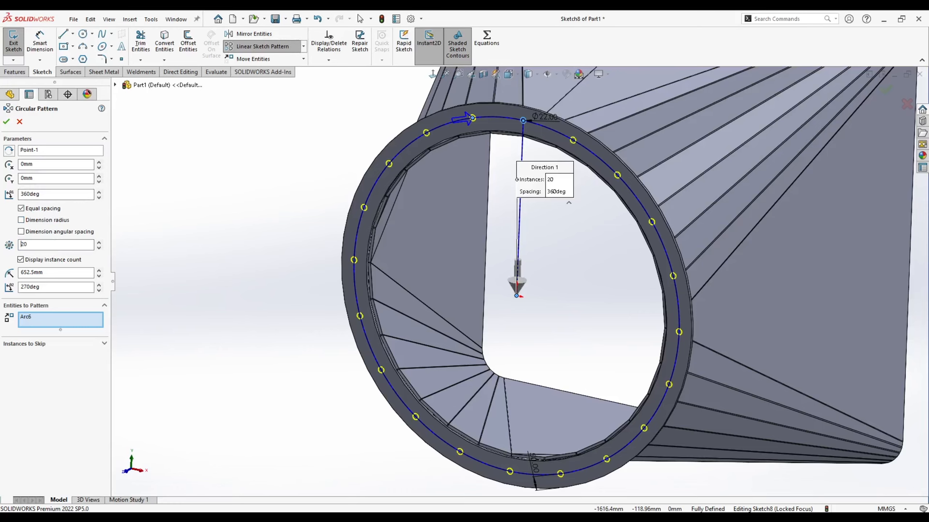
{"action": "mouse_move", "coordinate": [246, 291]}
{"action": "middle_mouse_down"}
{"action": "mouse_move", "coordinate": [285, 278]}
{"action": "mouse_move", "coordinate": [251, 291]}
{"action": "middle_mouse_up"}
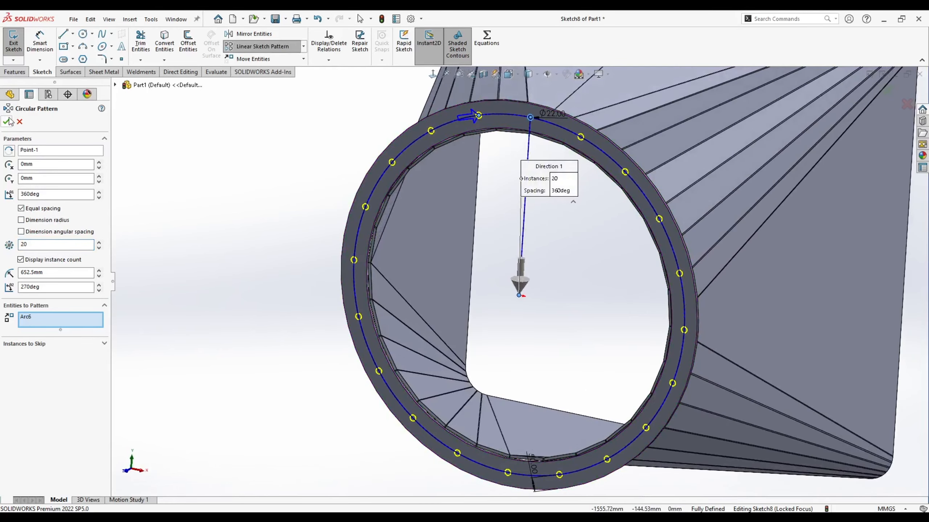
{"action": "left_click", "coordinate": [7, 122]}
Step: Make the centre of the patterned circle next to the original one coincident with the construction circle
{"action": "middle_click_drag", "start_coordinate": [428, 256], "coordinate": [464, 243]}
{"action": "key", "text": "space"}
{"action": "left_click", "coordinate": [415, 357]}
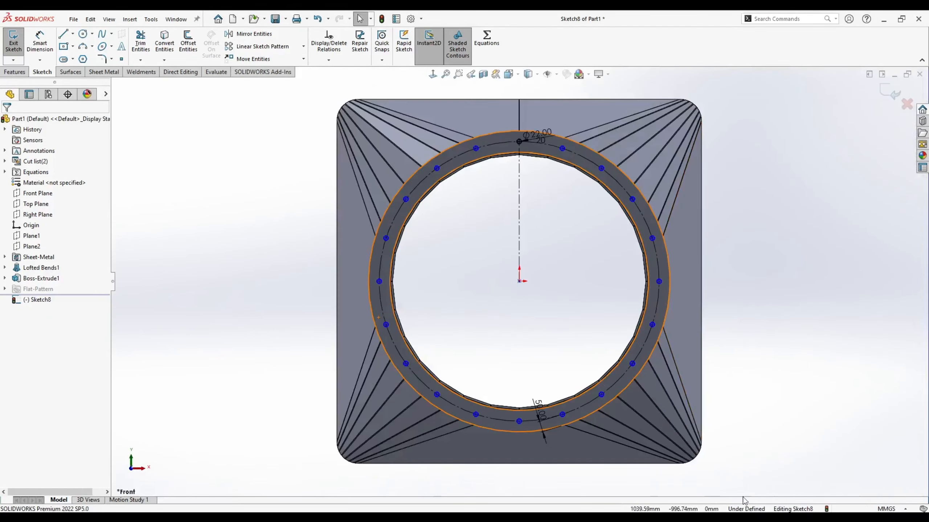
{"action": "scroll", "coordinate": [470, 158], "scroll_direction": "down", "scroll_amount": 6}
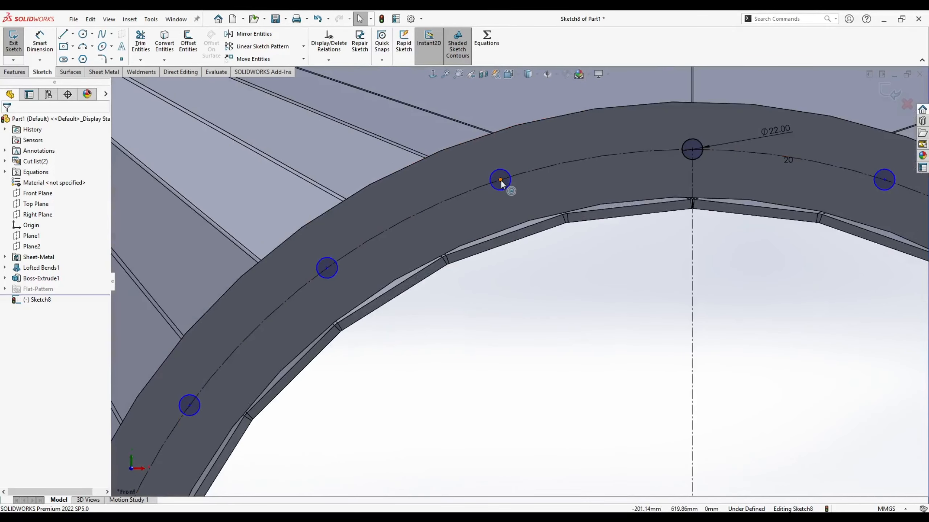
{"action": "scroll", "coordinate": [519, 282], "scroll_direction": "up", "scroll_amount": 6}
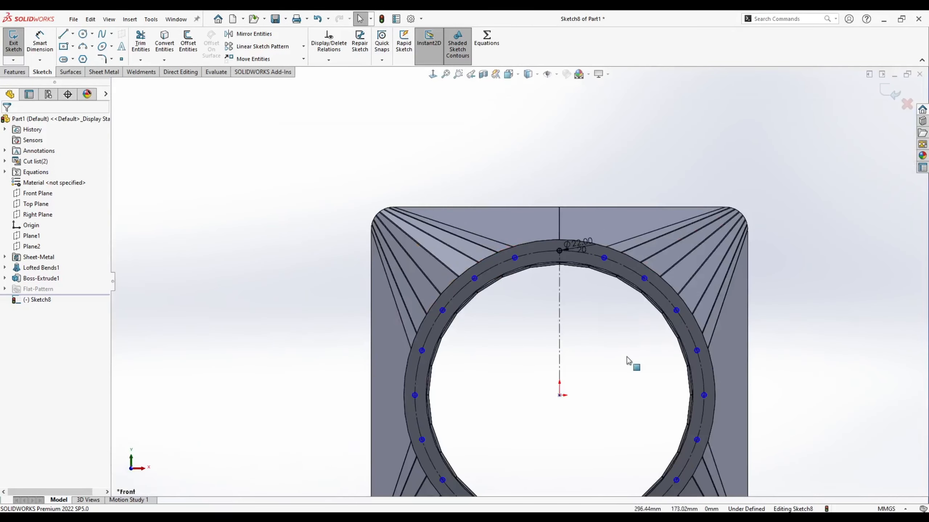
{"action": "scroll", "coordinate": [523, 262], "scroll_direction": "down", "scroll_amount": 7}
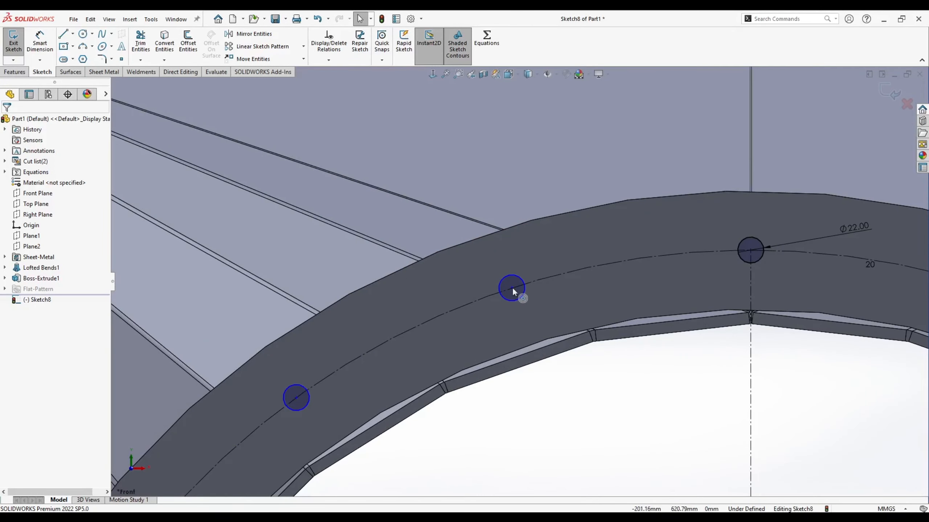
{"action": "left_click", "coordinate": [511, 288]}
{"action": "left_click", "coordinate": [540, 279], "text": "ctrl"}
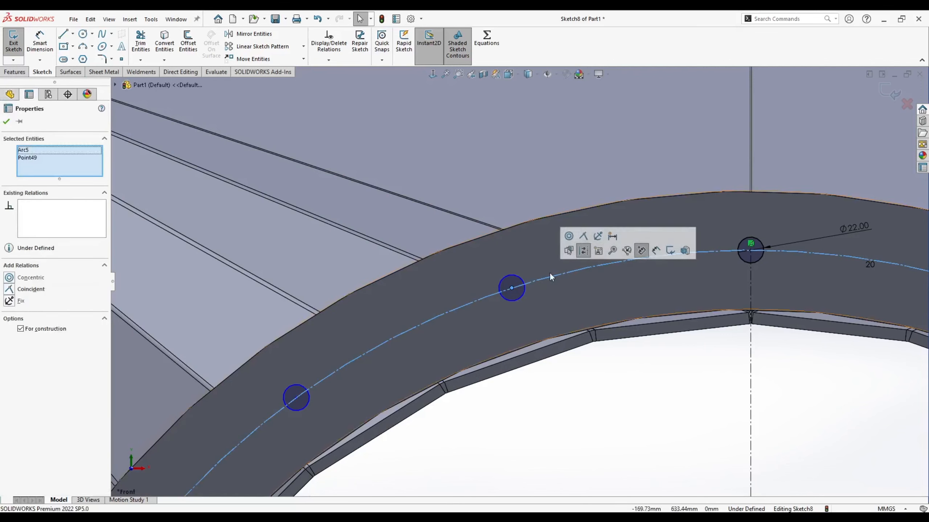
{"action": "left_click", "coordinate": [584, 237]}
Step: Constrain the circular pattern's loose centre point to the origin
{"action": "scroll", "coordinate": [522, 284], "scroll_direction": "up", "scroll_amount": 6}
{"action": "left_click", "coordinate": [526, 281]}
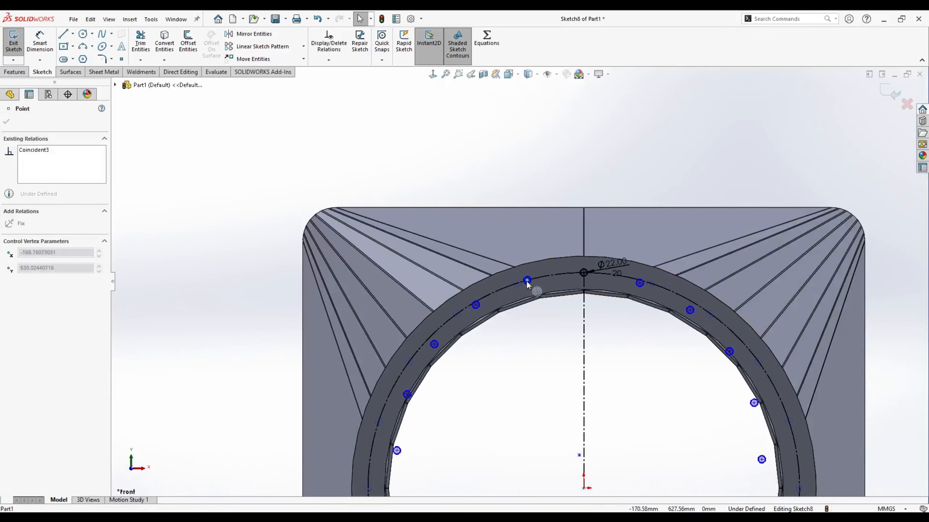
{"action": "left_click_drag", "start_coordinate": [527, 281], "coordinate": [524, 280]}
{"action": "left_click", "coordinate": [533, 388]}
{"action": "left_click", "coordinate": [579, 456]}
{"action": "scroll", "coordinate": [569, 441], "scroll_direction": "down", "scroll_amount": 1}
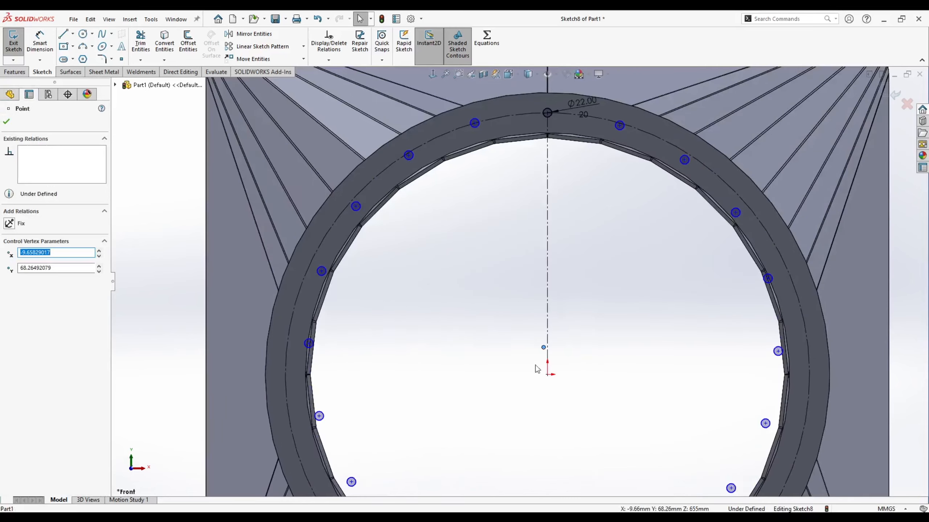
{"action": "left_click", "coordinate": [547, 375], "text": "ctrl"}
{"action": "left_click", "coordinate": [606, 335]}
{"action": "scroll", "coordinate": [519, 282], "scroll_direction": "up", "scroll_amount": 2}
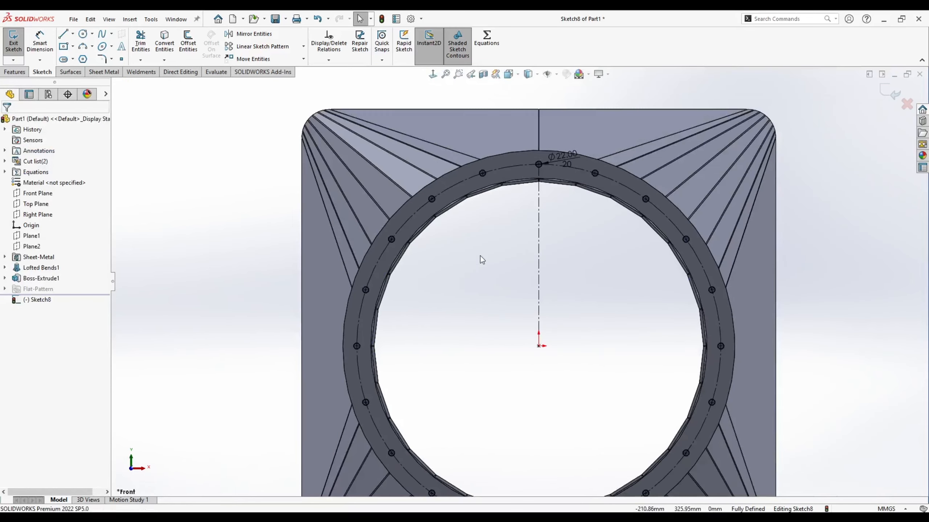
Step: Cut the 20 bolt holes through the round flange with an Extruded Cut up to the flange's rear face
{"action": "scroll", "coordinate": [481, 256], "scroll_direction": "up", "scroll_amount": 1}
{"action": "middle_click_drag", "start_coordinate": [512, 275], "coordinate": [408, 293]}
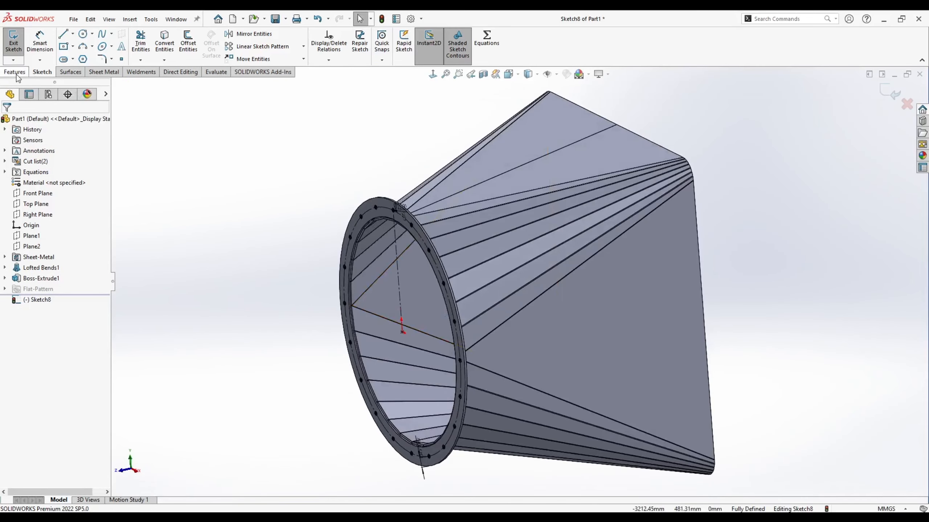
{"action": "left_click", "coordinate": [15, 72]}
{"action": "scroll", "coordinate": [395, 208], "scroll_direction": "down", "scroll_amount": 2}
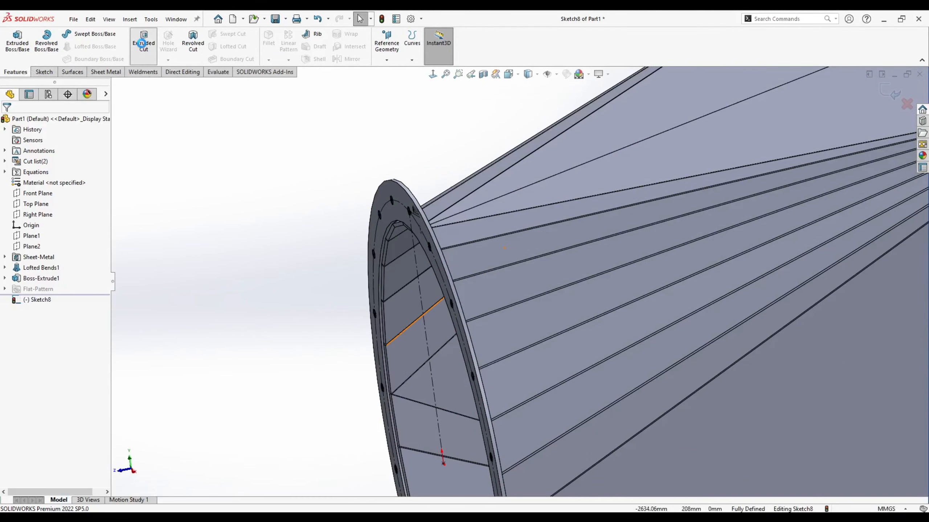
{"action": "left_click", "coordinate": [143, 42]}
{"action": "left_click", "coordinate": [63, 179]}
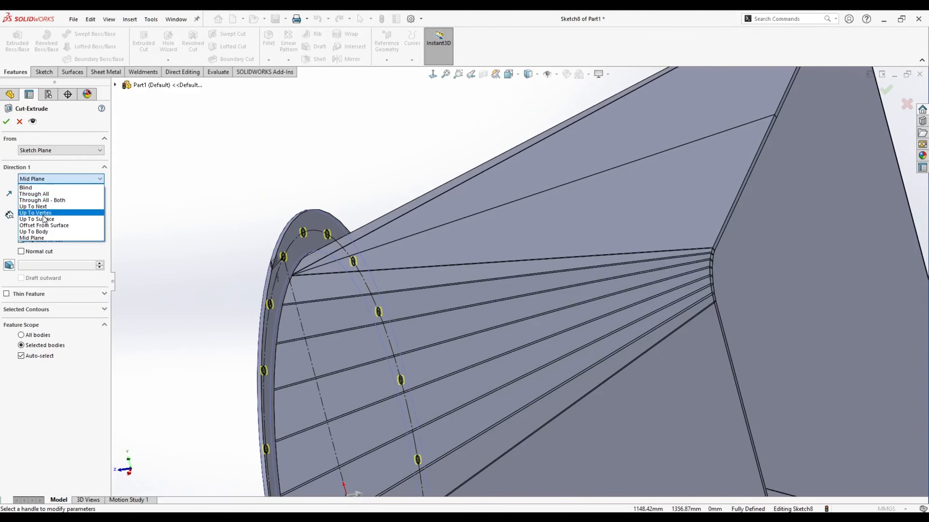
{"action": "left_click", "coordinate": [43, 219]}
{"action": "left_click", "coordinate": [317, 218]}
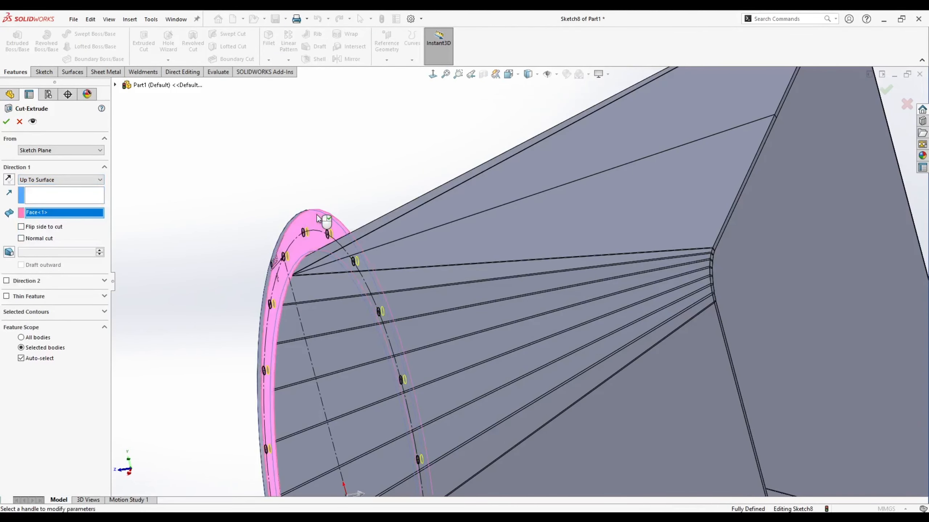
{"action": "left_click", "coordinate": [7, 121]}
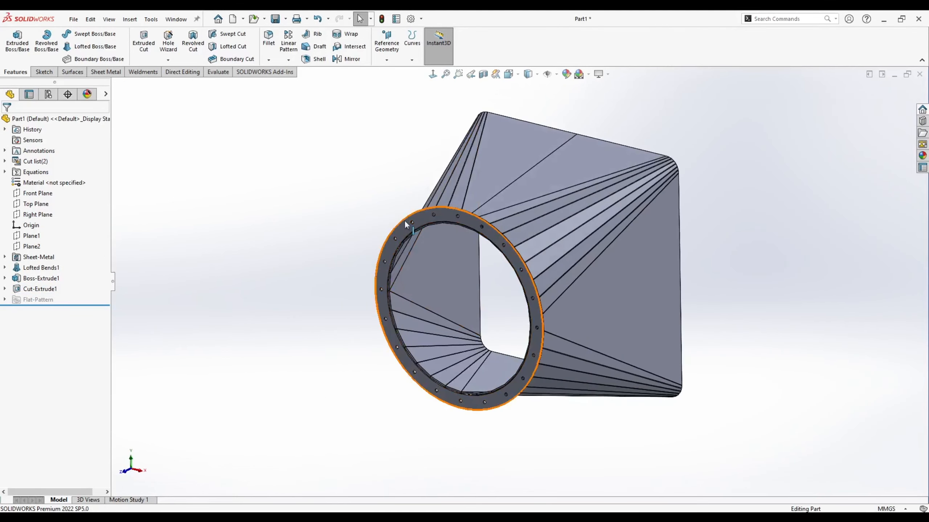
Step: Save the part as Air Duct Reduction in the air duct tutorial folder
{"action": "key", "text": "ctrl+s"}
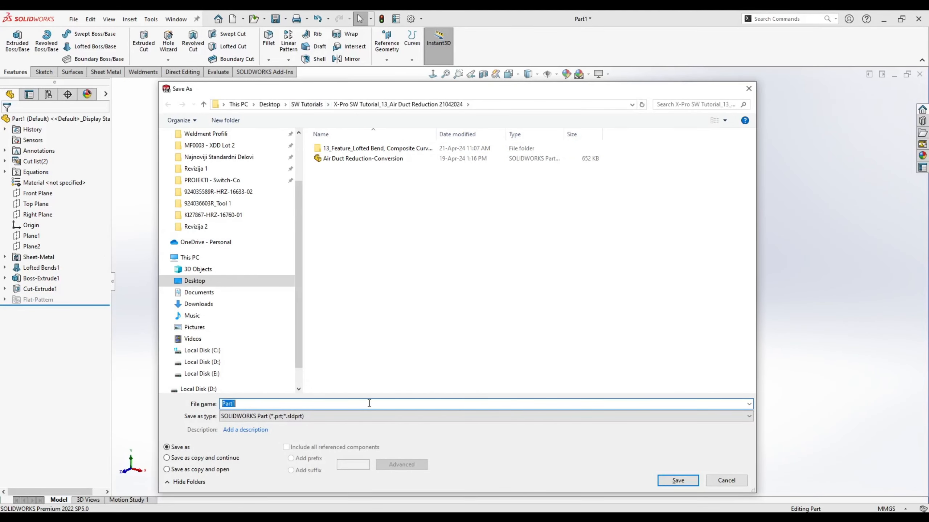
{"action": "type", "text": "Air Duct "}
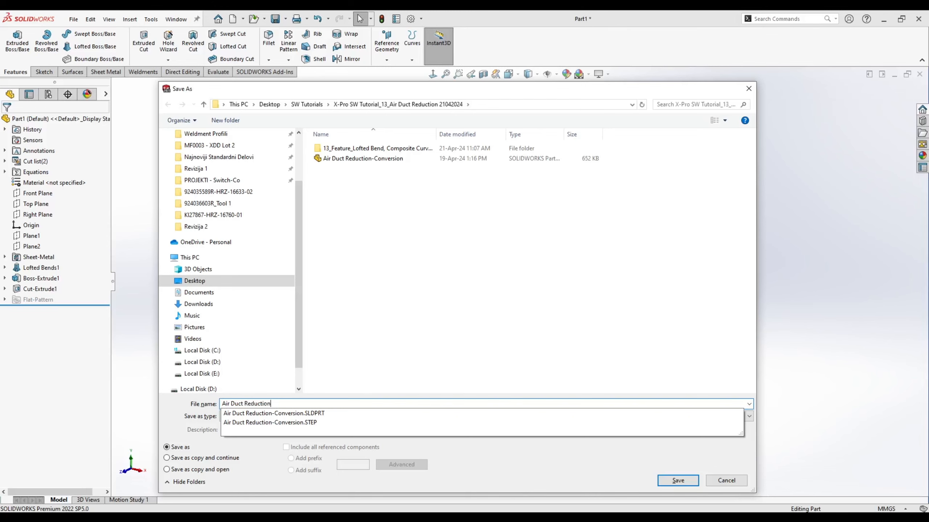
{"action": "type", "text": "Reduction"}
{"action": "left_click", "coordinate": [677, 480]}
Step: Start a sketch on Plane2 and view it from the back
{"action": "middle_click_drag", "start_coordinate": [466, 309], "coordinate": [618, 150]}
{"action": "middle_click_drag", "start_coordinate": [374, 223], "coordinate": [425, 197]}
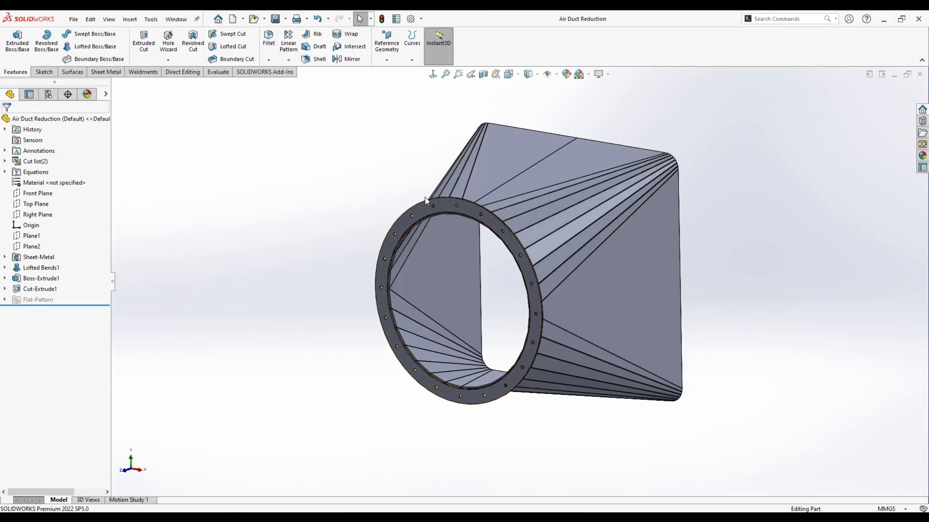
{"action": "middle_click_drag", "start_coordinate": [369, 184], "coordinate": [294, 196]}
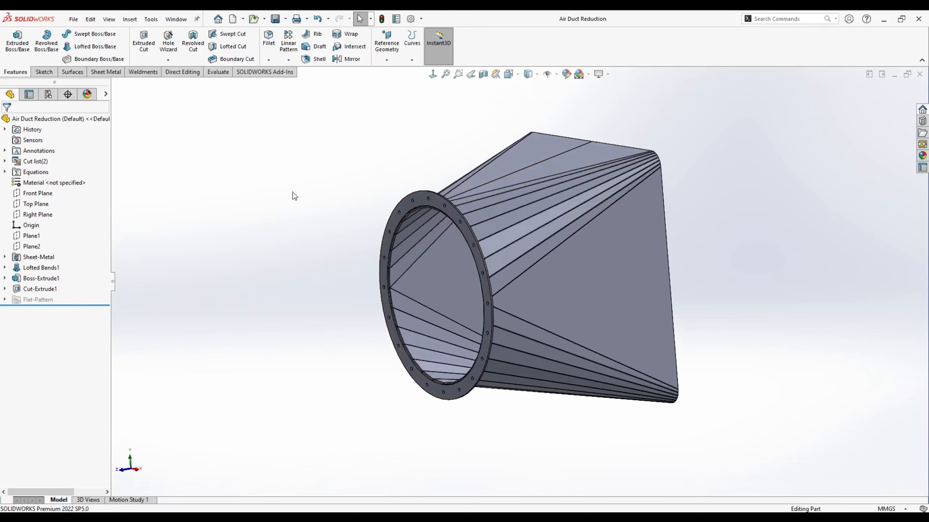
{"action": "right_click", "coordinate": [25, 247]}
{"action": "left_click", "coordinate": [32, 230]}
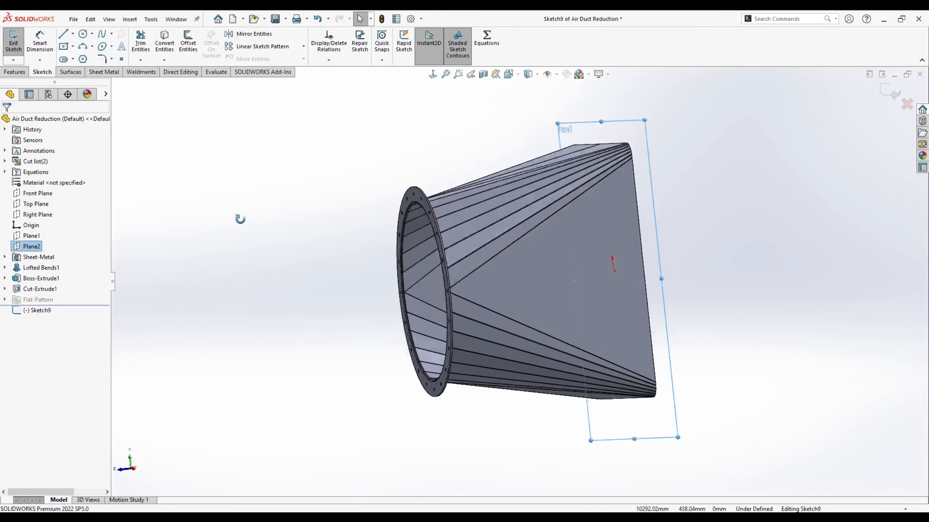
{"action": "key", "text": "space"}
Step: Sketch a 1705 mm by 1705 mm center rectangle centred on the origin
{"action": "left_click", "coordinate": [64, 46]}
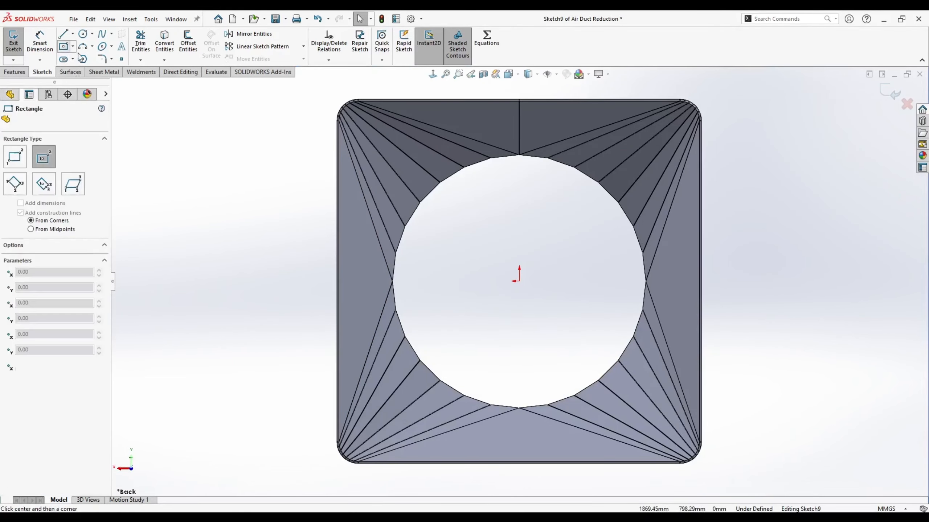
{"action": "left_click", "coordinate": [519, 281]}
{"action": "scroll", "coordinate": [519, 281], "scroll_direction": "down", "scroll_amount": 2}
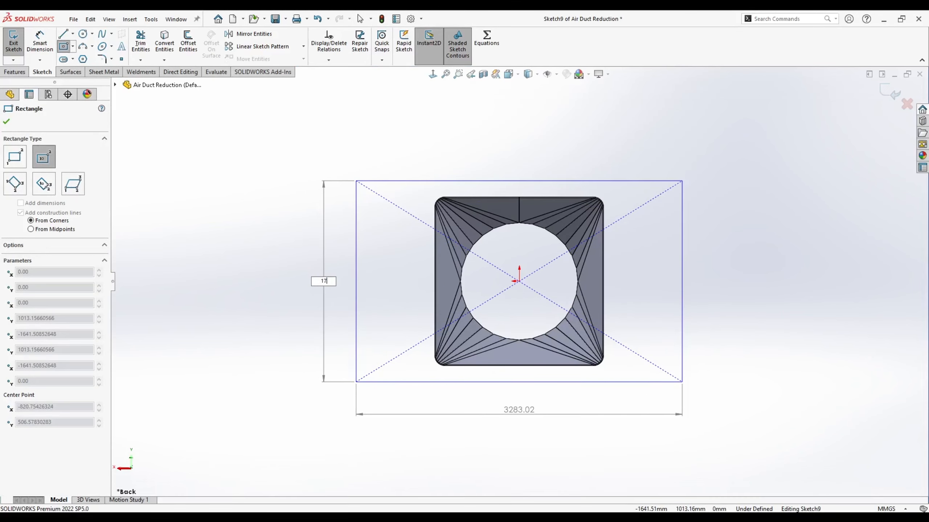
{"action": "type", "text": "1705"}
{"action": "key", "text": "Tab"}
{"action": "type", "text": "1705"}
{"action": "key", "text": "Return"}
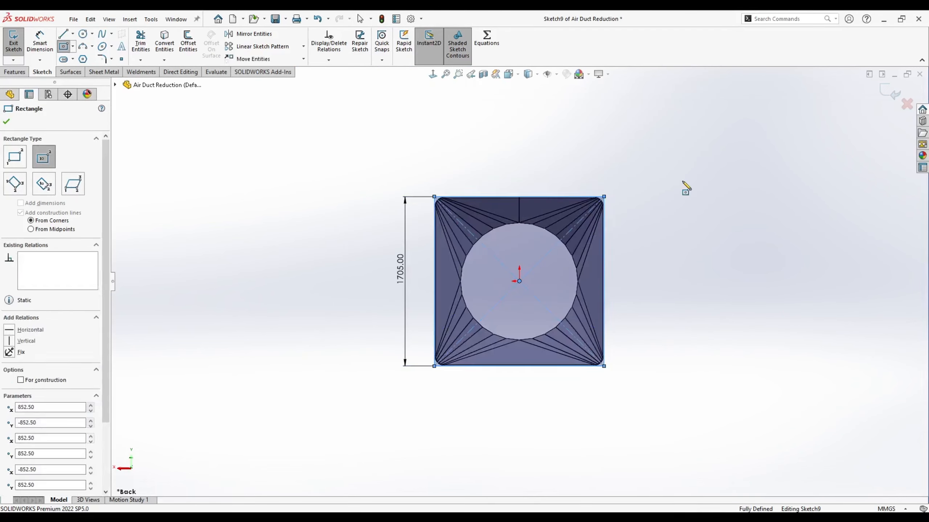
{"action": "key", "text": "Escape"}
{"action": "scroll", "coordinate": [572, 248], "scroll_direction": "up", "scroll_amount": 3}
Step: Round all four corners of the rectangle with 100 mm sketch fillets, accepting the loss of the equal-distance relation
{"action": "left_click", "coordinate": [101, 59]}
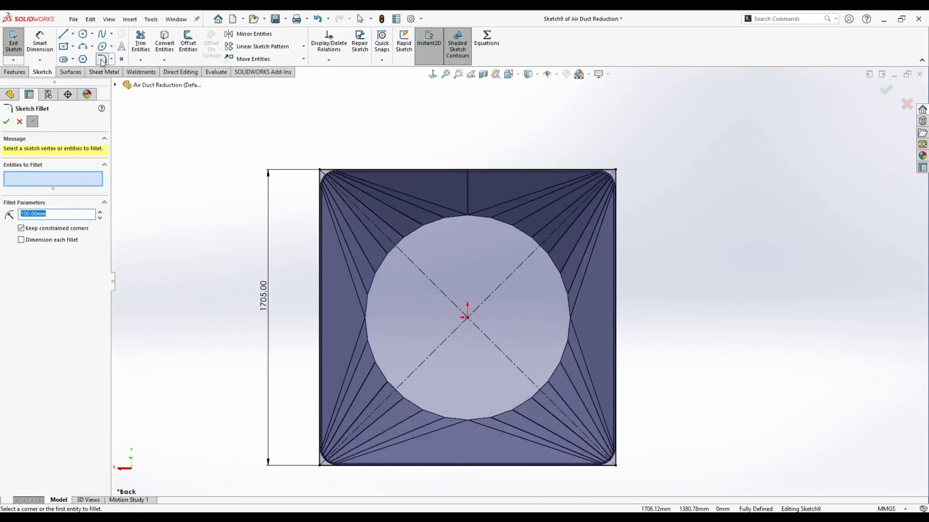
{"action": "left_click", "coordinate": [319, 170]}
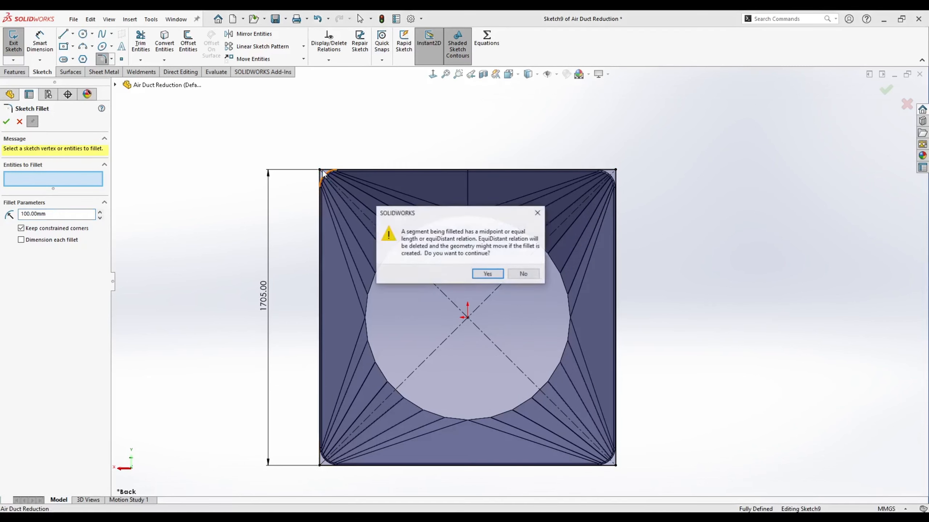
{"action": "left_click", "coordinate": [483, 272]}
{"action": "left_click", "coordinate": [616, 170]}
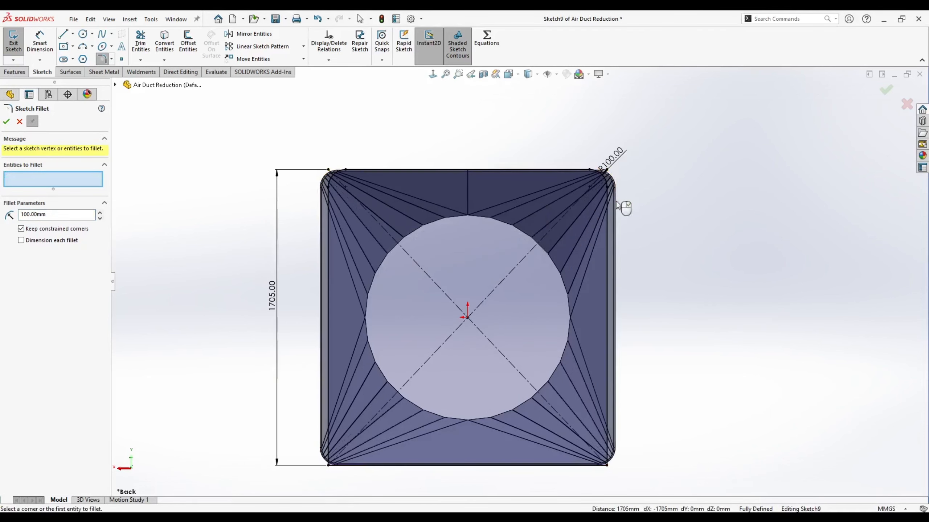
{"action": "left_click", "coordinate": [607, 466]}
{"action": "left_click", "coordinate": [328, 465]}
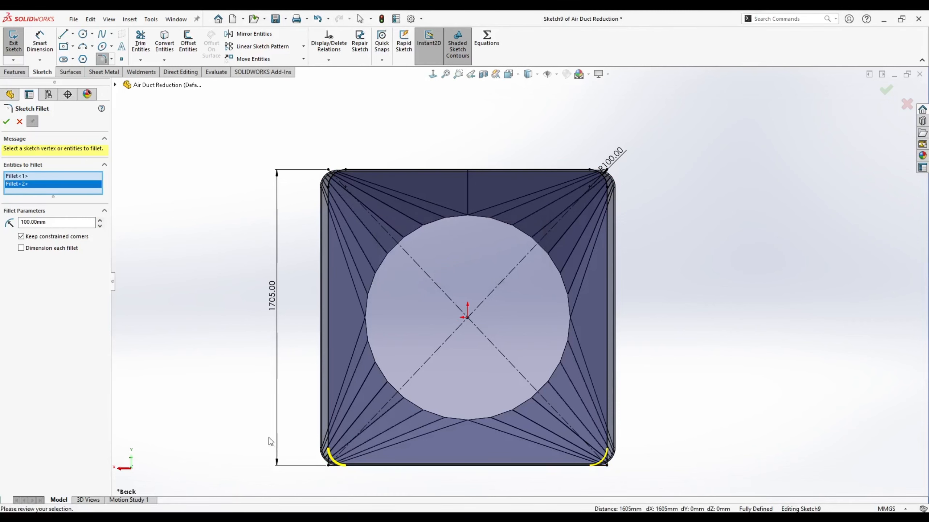
{"action": "left_click", "coordinate": [5, 122]}
{"action": "left_click", "coordinate": [5, 122]}
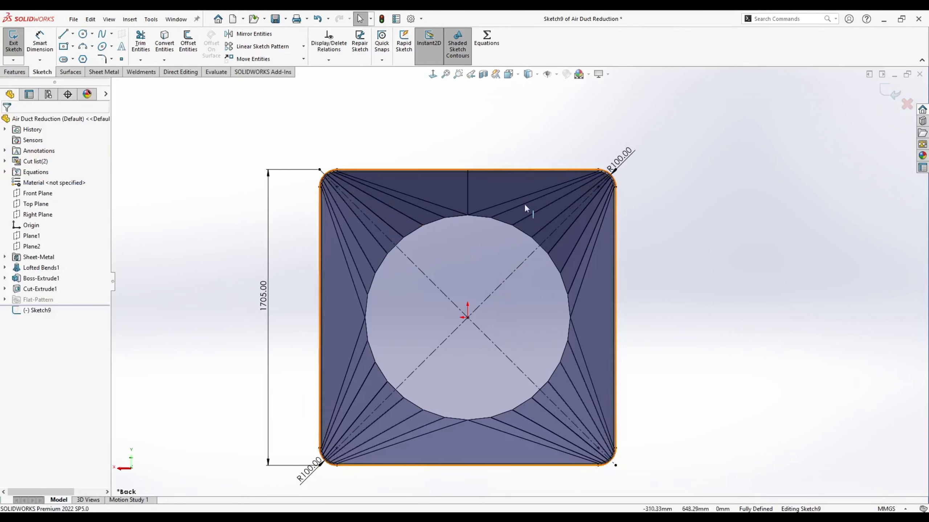
{"action": "scroll", "coordinate": [524, 200], "scroll_direction": "down", "scroll_amount": 3}
{"action": "scroll", "coordinate": [318, 187], "scroll_direction": "down", "scroll_amount": 3}
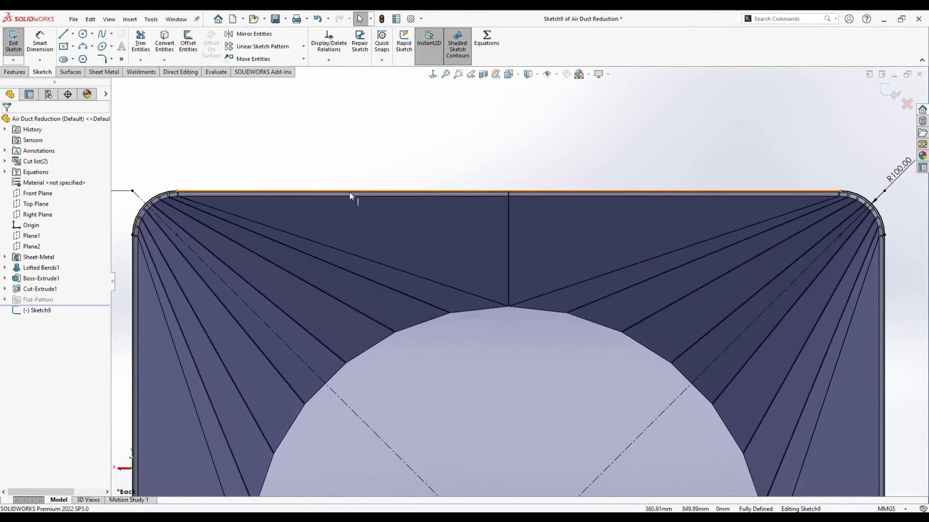
Step: Offset the whole rounded rectangle outward by 100 mm to form the flange's outer edge
{"action": "right_click", "coordinate": [350, 191]}
{"action": "left_click", "coordinate": [408, 200]}
{"action": "scroll", "coordinate": [519, 282], "scroll_direction": "up", "scroll_amount": 5}
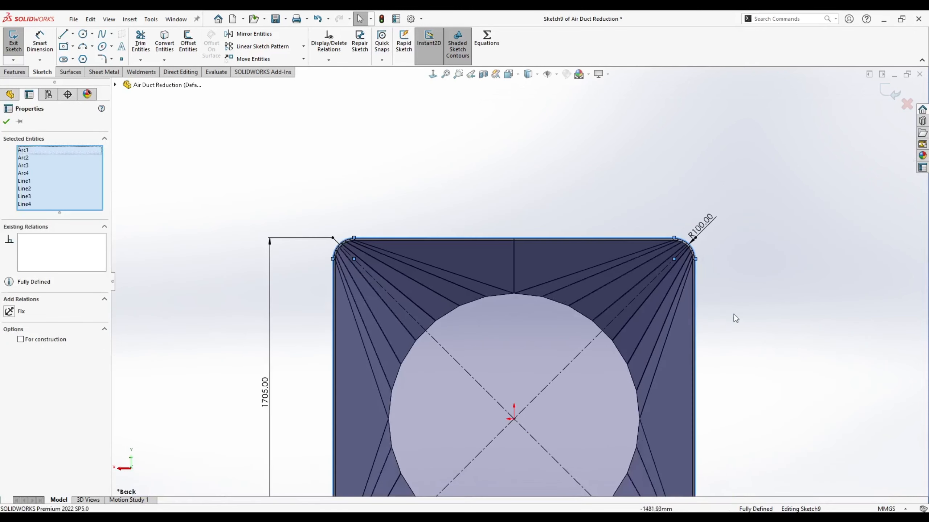
{"action": "scroll", "coordinate": [542, 283], "scroll_direction": "down", "scroll_amount": 3}
{"action": "left_click", "coordinate": [187, 42]}
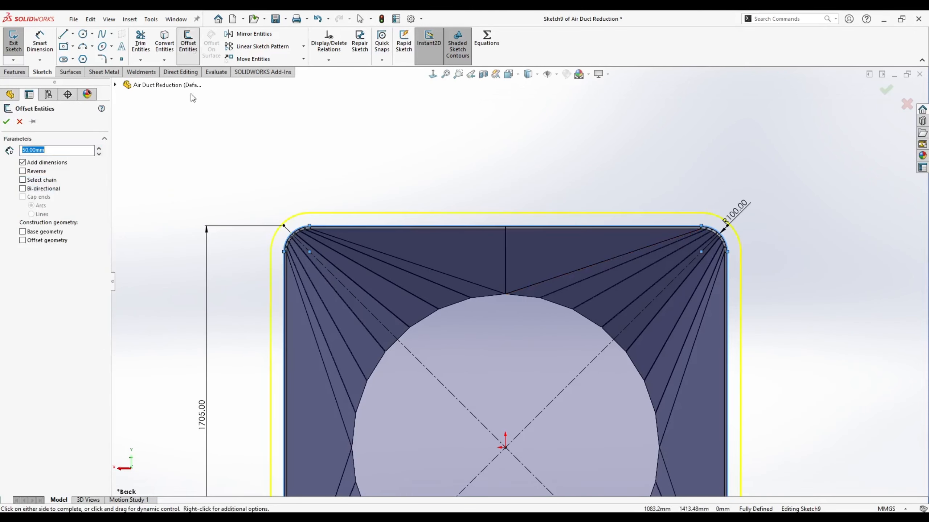
{"action": "type", "text": "100"}
{"action": "key", "text": "Return"}
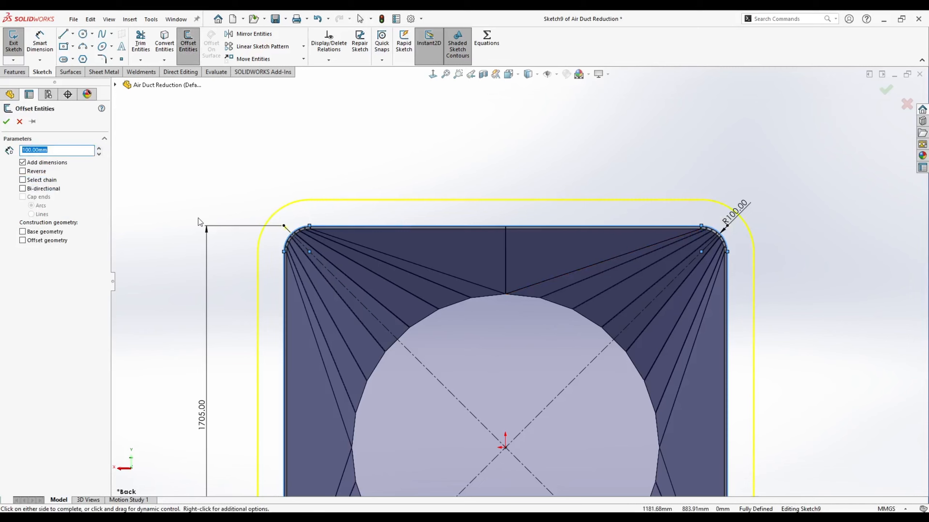
{"action": "left_click", "coordinate": [7, 122]}
Step: Offset the inner rounded rectangle outward by 50 mm as construction geometry, midway across the flange band
{"action": "scroll", "coordinate": [553, 369], "scroll_direction": "up", "scroll_amount": 3}
{"action": "scroll", "coordinate": [473, 259], "scroll_direction": "down", "scroll_amount": 5}
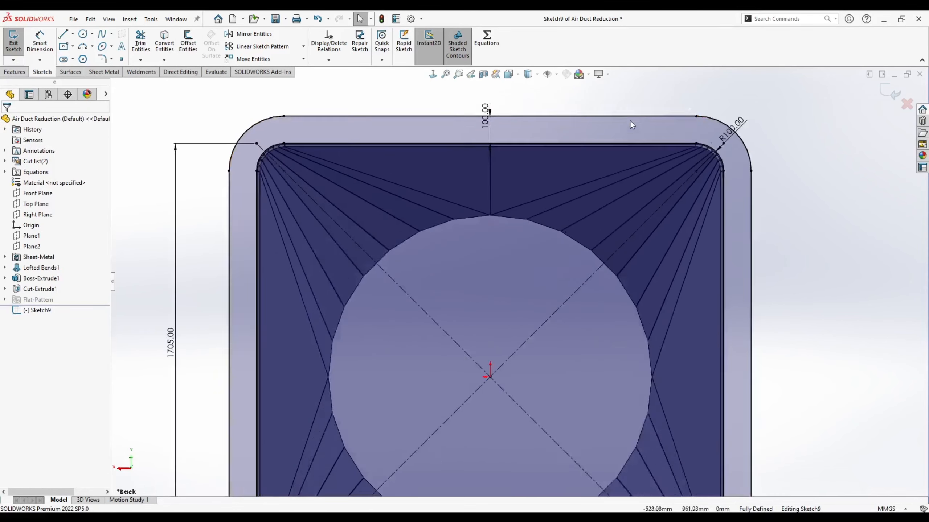
{"action": "scroll", "coordinate": [631, 125], "scroll_direction": "down", "scroll_amount": 2}
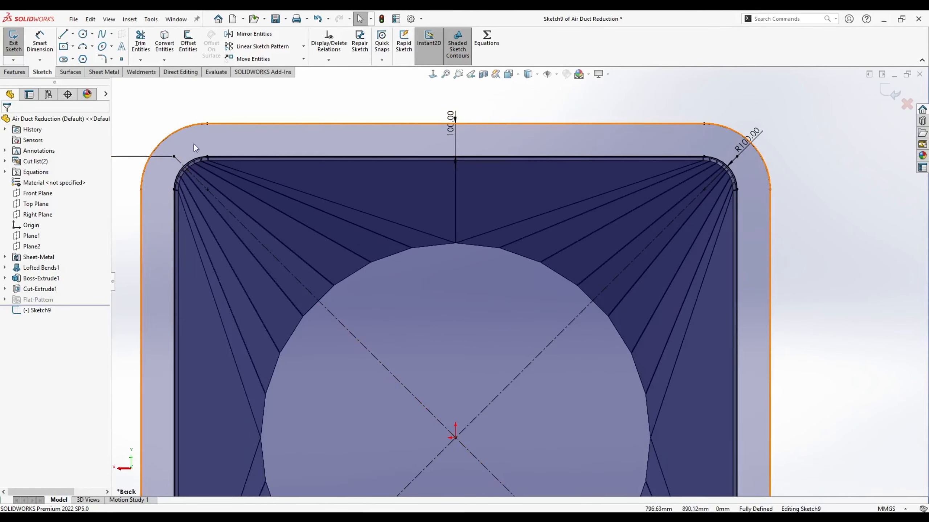
{"action": "right_click", "coordinate": [306, 158]}
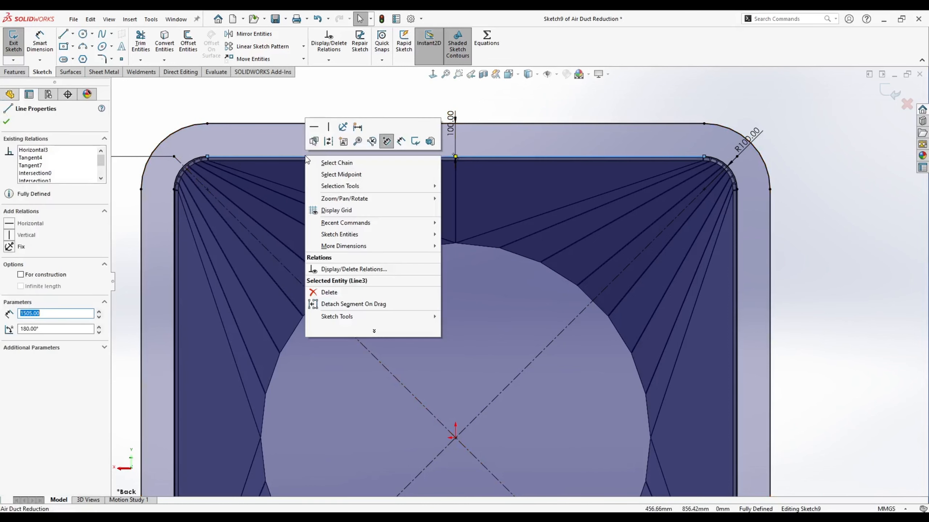
{"action": "left_click", "coordinate": [348, 169]}
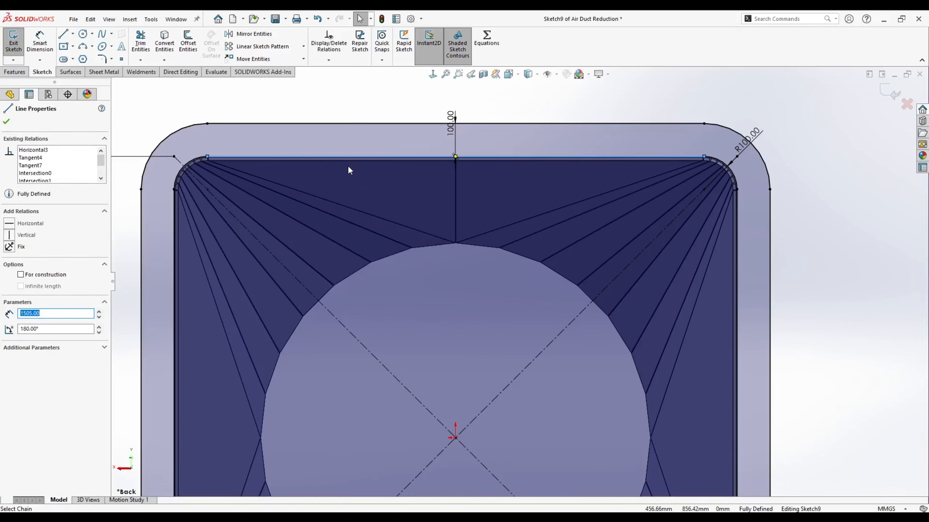
{"action": "left_click", "coordinate": [188, 42]}
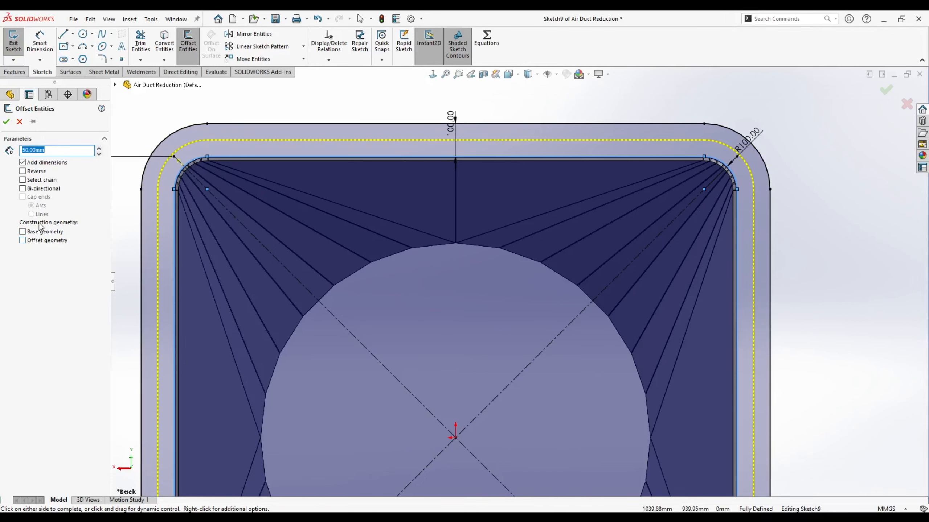
{"action": "left_click", "coordinate": [7, 122]}
Step: Extrude the flange sketch with a Mid Plane end condition
{"action": "scroll", "coordinate": [488, 197], "scroll_direction": "up", "scroll_amount": 1}
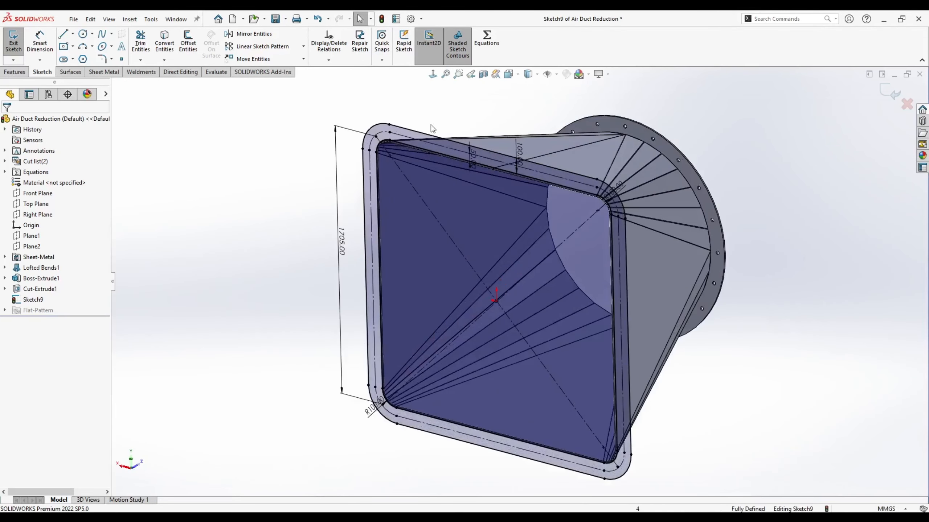
{"action": "left_click", "coordinate": [17, 72]}
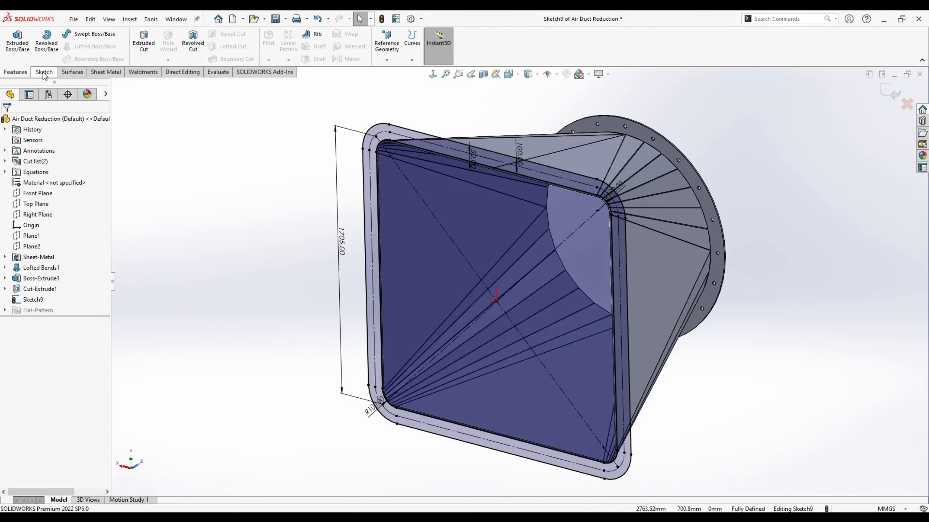
{"action": "left_click", "coordinate": [17, 43]}
{"action": "left_click", "coordinate": [60, 180]}
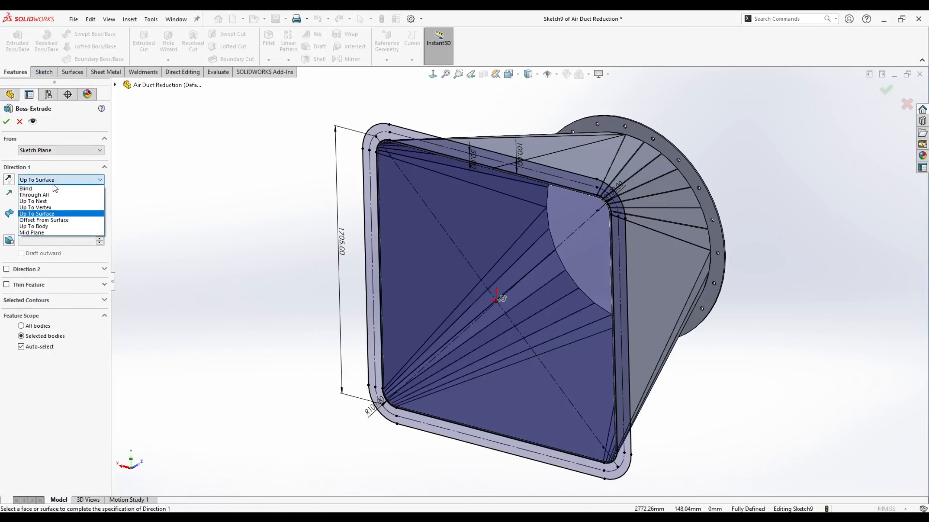
{"action": "left_click", "coordinate": [35, 233]}
{"action": "left_click", "coordinate": [7, 122]}
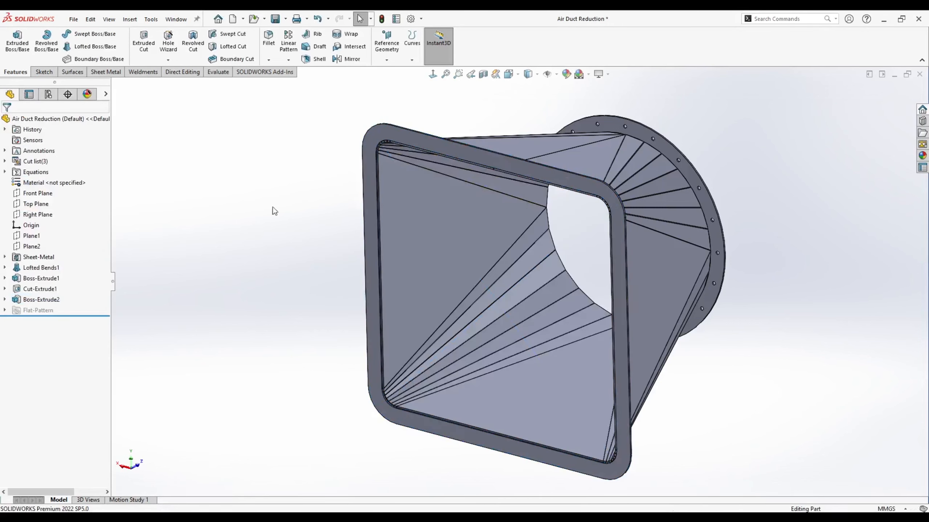
Step: Show the rectangular flange's sketch and start a new sketch on the flange's outer face, viewed from the back
{"action": "right_click", "coordinate": [44, 309]}
{"action": "left_click", "coordinate": [53, 294]}
{"action": "middle_click_drag", "start_coordinate": [282, 213], "coordinate": [323, 218]}
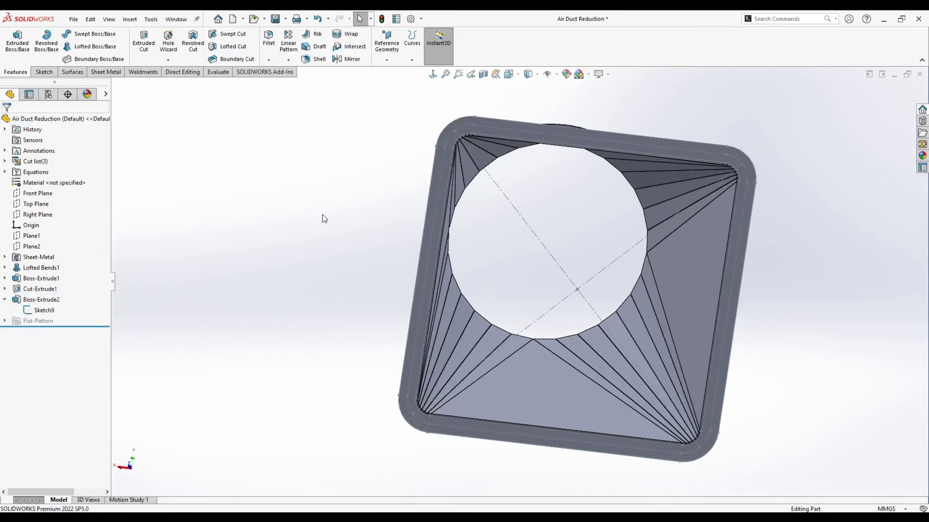
{"action": "key", "text": "space"}
{"action": "left_click", "coordinate": [421, 234]}
{"action": "scroll", "coordinate": [451, 95], "scroll_direction": "down", "scroll_amount": 4}
{"action": "right_click", "coordinate": [543, 119]}
{"action": "left_click", "coordinate": [565, 107]}
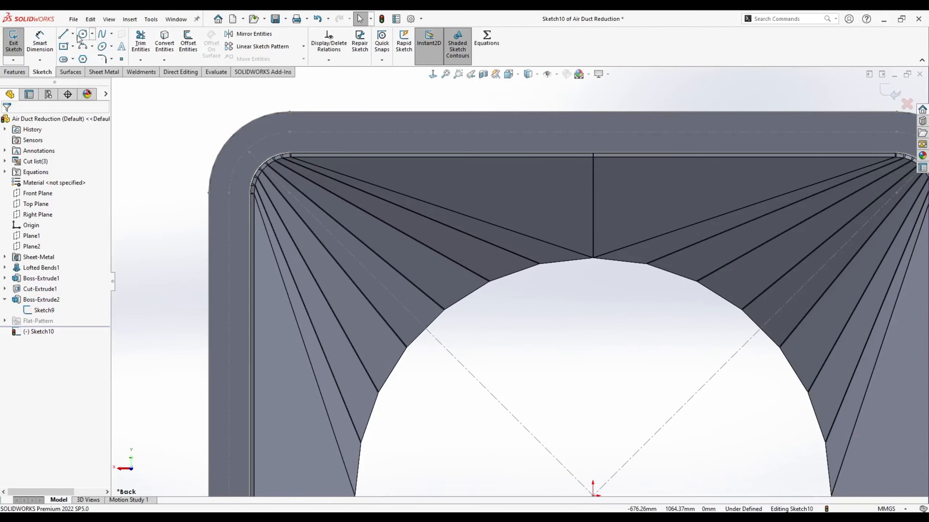
Step: Sketch a 22 mm diameter circle on the midpoint of the upper construction line of the rectangular flange
{"action": "left_click", "coordinate": [84, 34]}
{"action": "left_click", "coordinate": [593, 132]}
{"action": "key", "text": "Return"}
{"action": "key", "text": "Escape"}
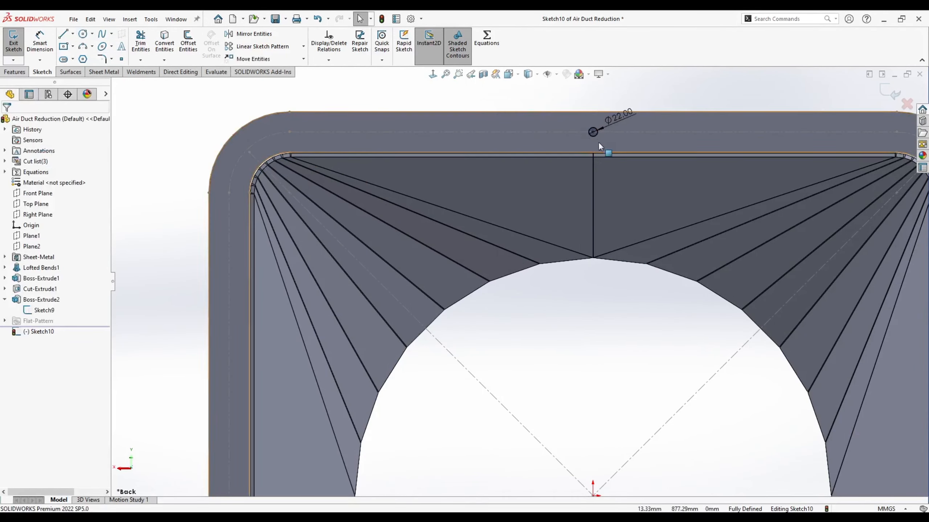
Step: Cut the bolt hole through the rectangular flange, using Up To Surface with the flange face on the duct side
{"action": "middle_click_drag", "start_coordinate": [598, 141], "coordinate": [338, 170]}
{"action": "scroll", "coordinate": [603, 130], "scroll_direction": "up", "scroll_amount": 2}
{"action": "left_click", "coordinate": [15, 72]}
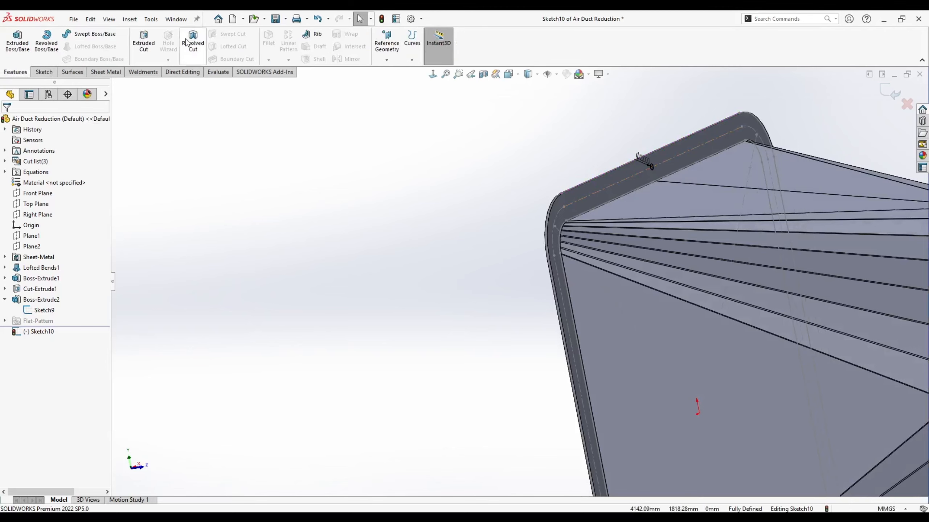
{"action": "left_click", "coordinate": [143, 41]}
{"action": "scroll", "coordinate": [668, 155], "scroll_direction": "down", "scroll_amount": 4}
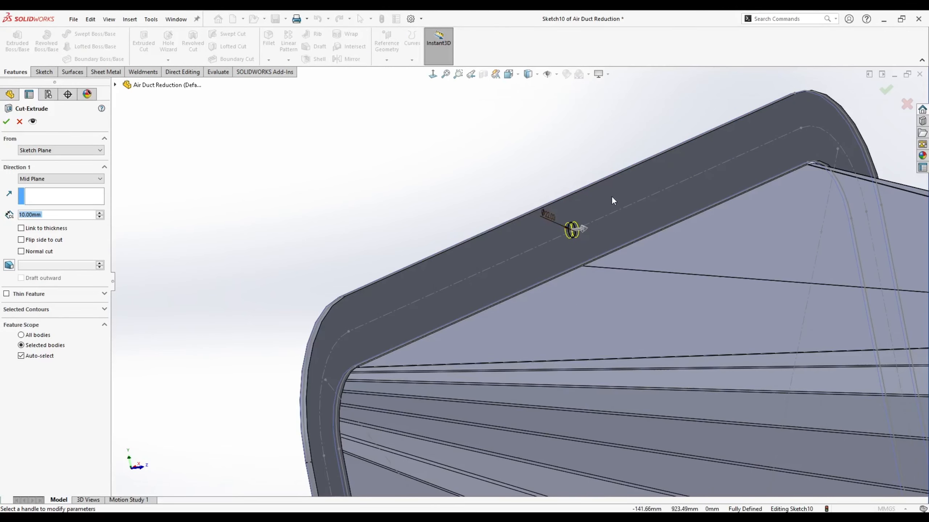
{"action": "left_click", "coordinate": [60, 178]}
{"action": "left_click", "coordinate": [40, 225]}
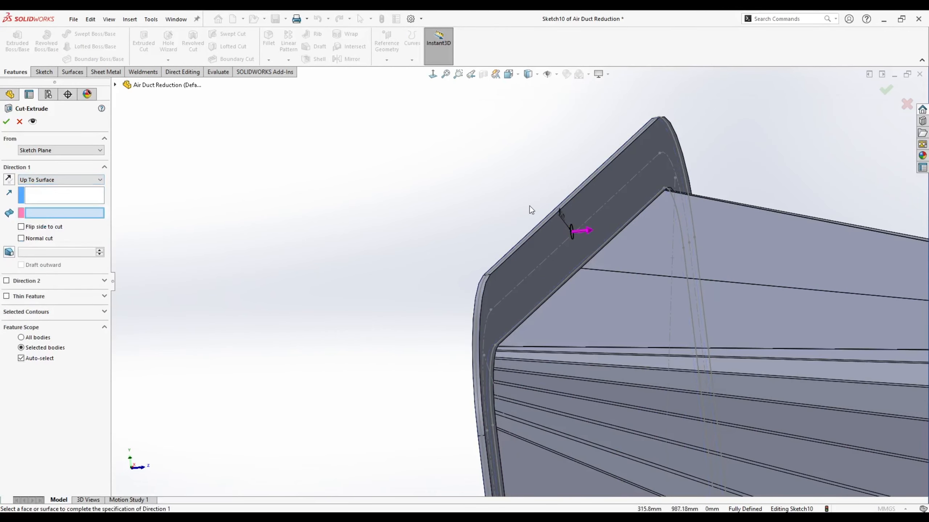
{"action": "left_click", "coordinate": [587, 201]}
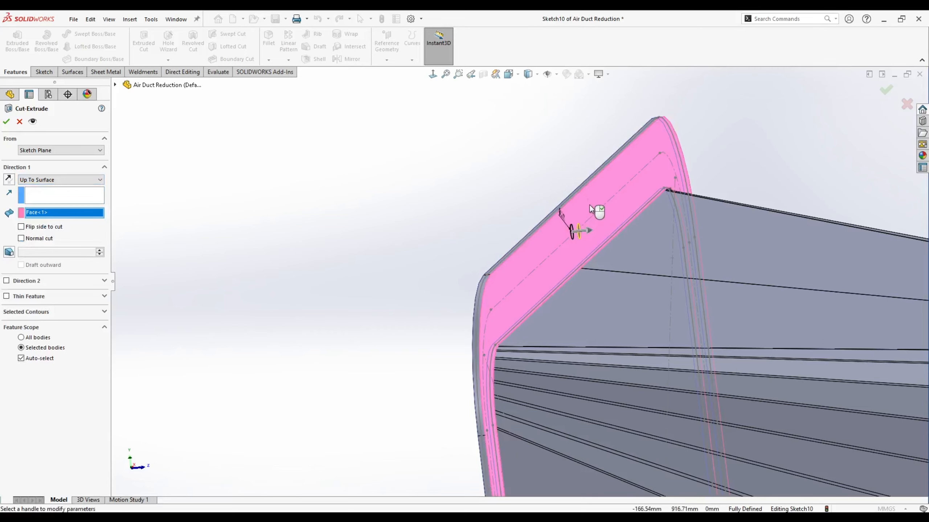
{"action": "right_click", "coordinate": [589, 205]}
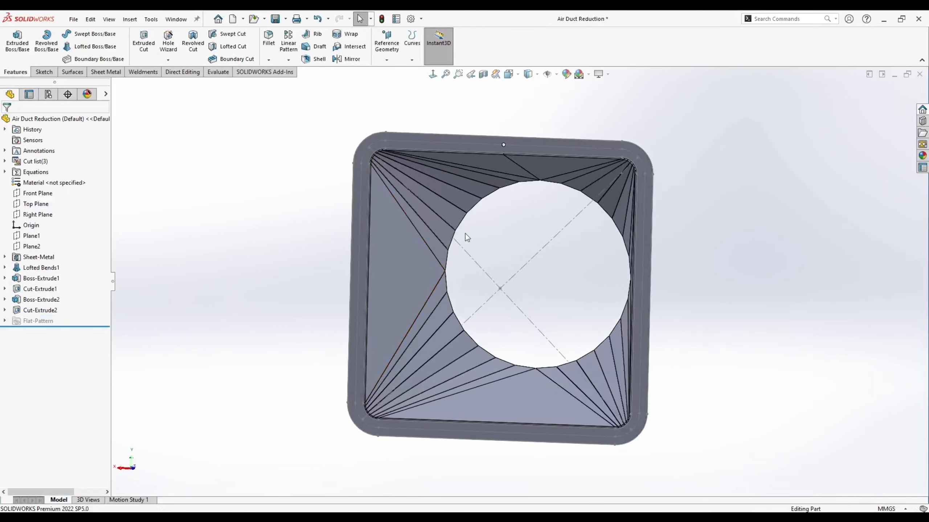
{"action": "middle_click_drag", "start_coordinate": [467, 237], "coordinate": [486, 166]}
{"action": "scroll", "coordinate": [479, 191], "scroll_direction": "up", "scroll_amount": 3}
{"action": "scroll", "coordinate": [328, 300], "scroll_direction": "down", "scroll_amount": 1}
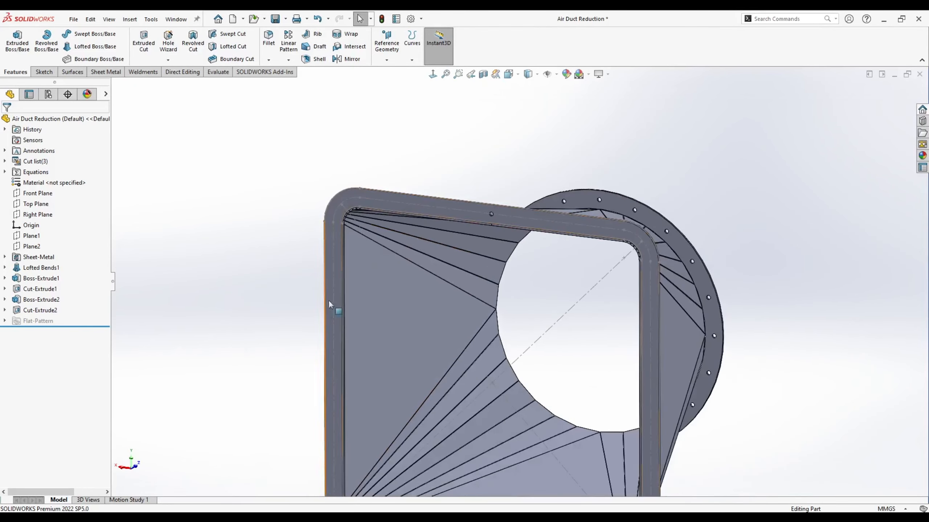
{"action": "scroll", "coordinate": [328, 301], "scroll_direction": "down", "scroll_amount": 3}
{"action": "scroll", "coordinate": [449, 401], "scroll_direction": "up", "scroll_amount": 3}
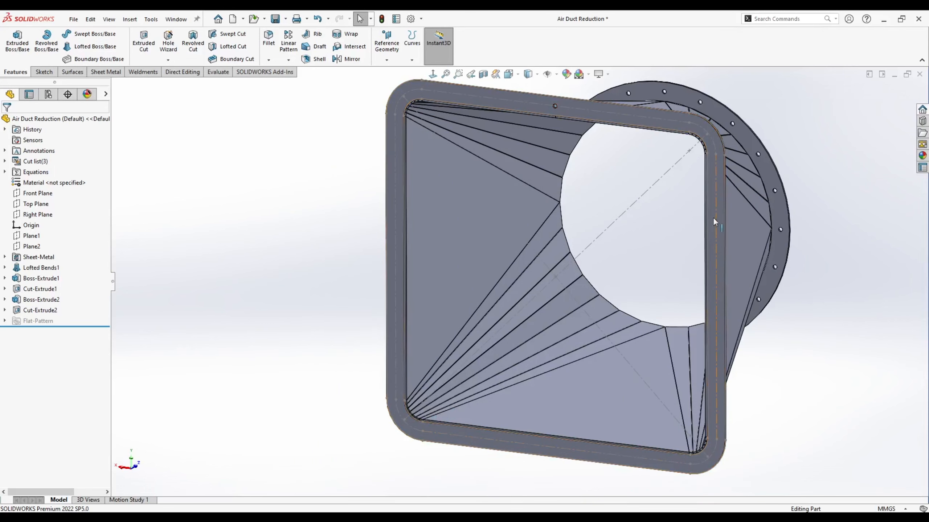
{"action": "left_click", "coordinate": [288, 60]}
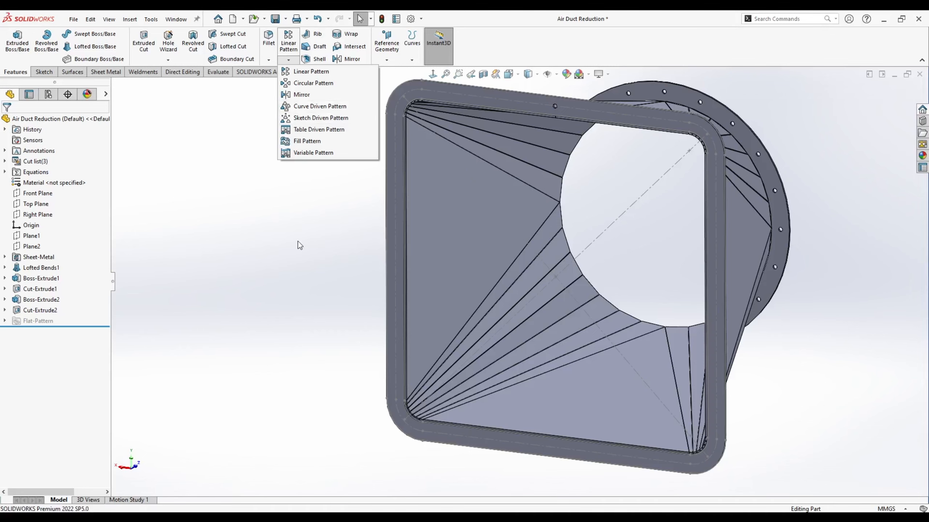
{"action": "left_click", "coordinate": [323, 219]}
Step: Convert the chain of 50 mm offset construction lines into a new sketch on the rectangular flange's face and finish the sketch
{"action": "scroll", "coordinate": [473, 107], "scroll_direction": "down", "scroll_amount": 5}
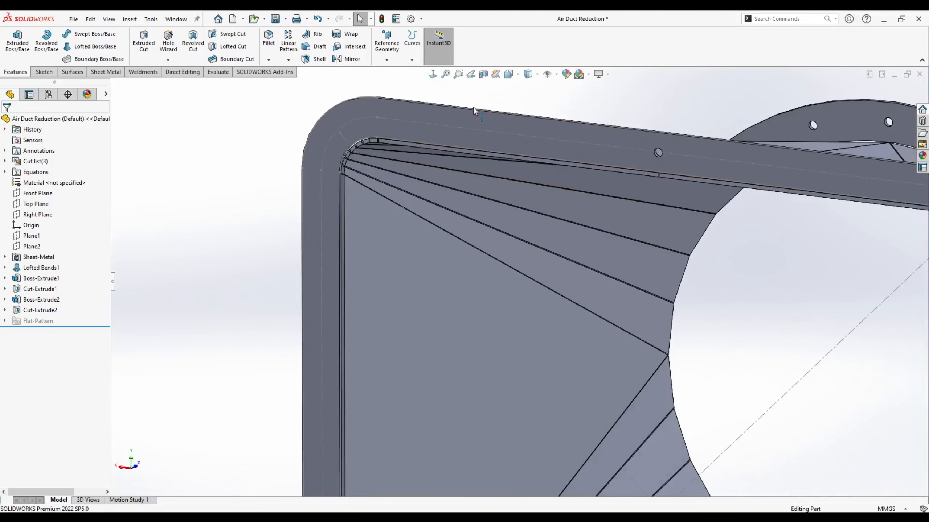
{"action": "right_click", "coordinate": [442, 132]}
{"action": "left_click", "coordinate": [467, 118]}
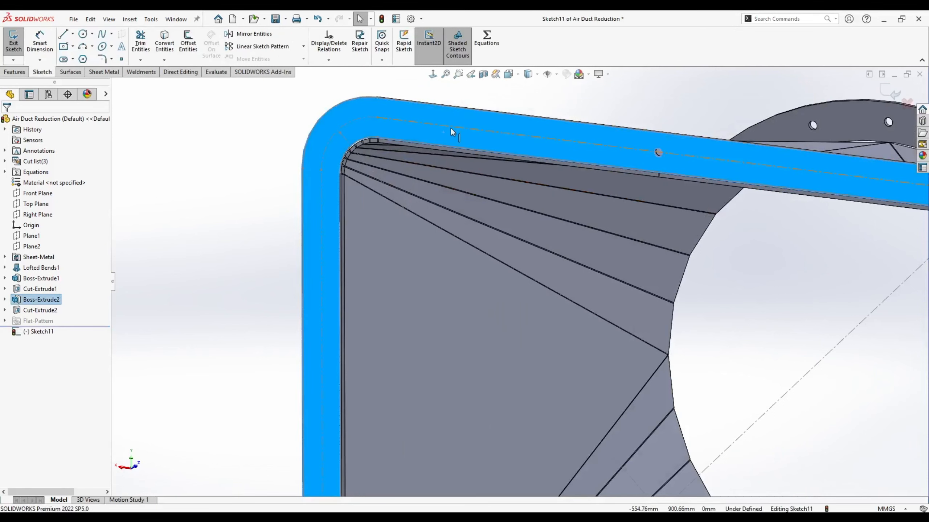
{"action": "right_click", "coordinate": [456, 128]}
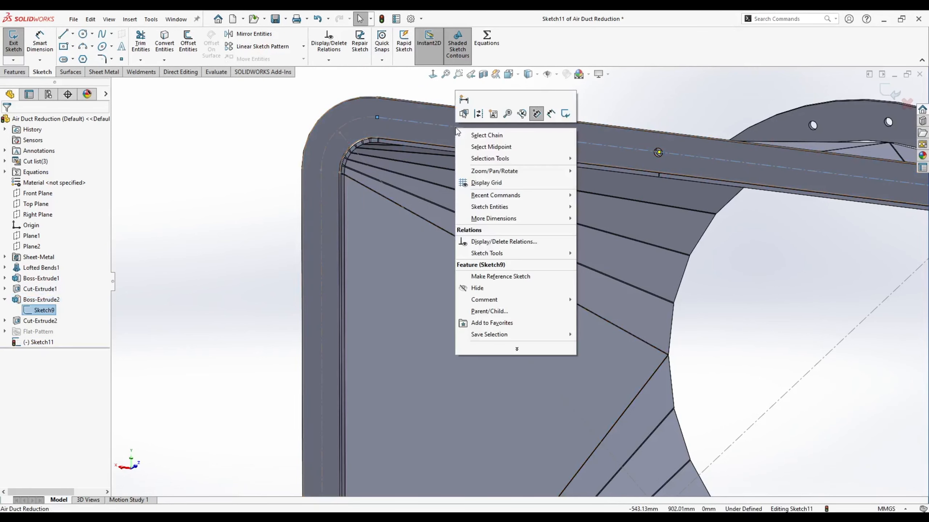
{"action": "left_click", "coordinate": [491, 136]}
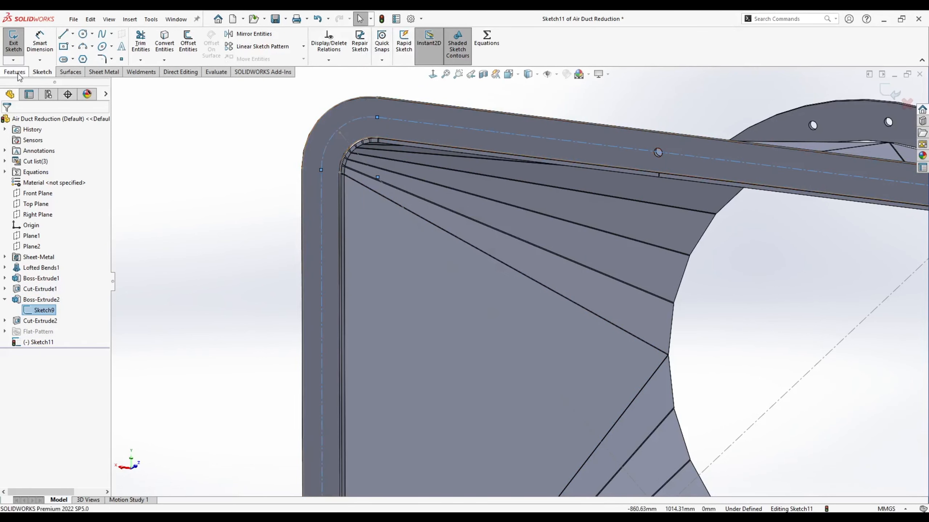
{"action": "left_click", "coordinate": [165, 41]}
{"action": "scroll", "coordinate": [626, 369], "scroll_direction": "up", "scroll_amount": 5}
{"action": "scroll", "coordinate": [626, 368], "scroll_direction": "down", "scroll_amount": 3}
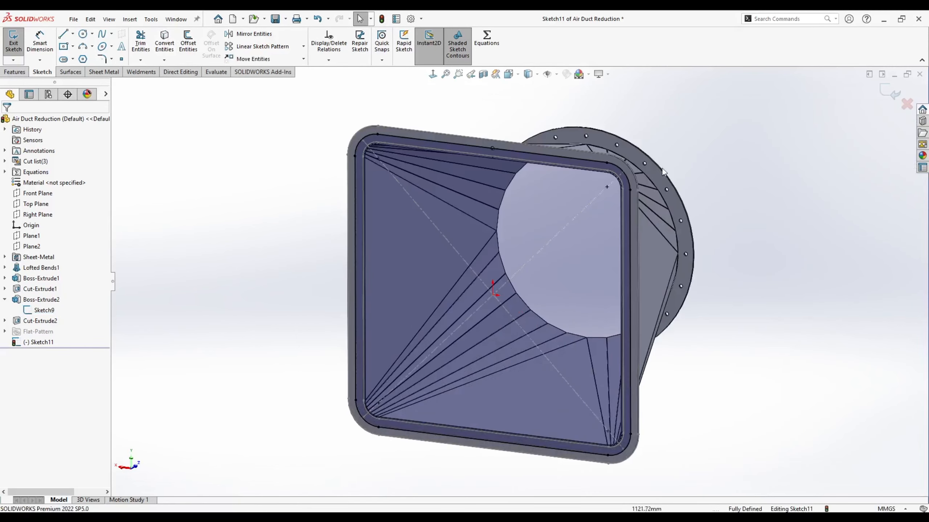
{"action": "left_click", "coordinate": [890, 92]}
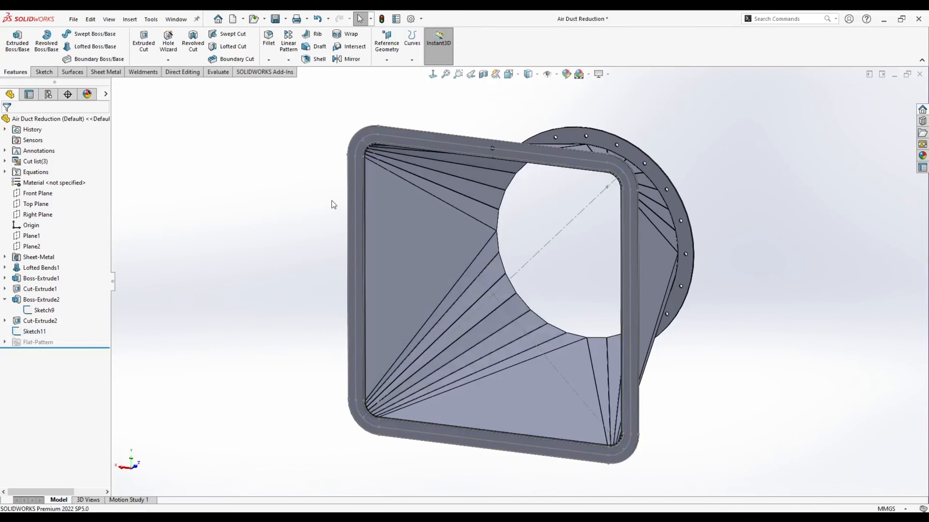
Step: Hide the rectangular flange's extrude sketch, leaving only the converted loop on display
{"action": "middle_click_drag", "start_coordinate": [331, 205], "coordinate": [335, 195]}
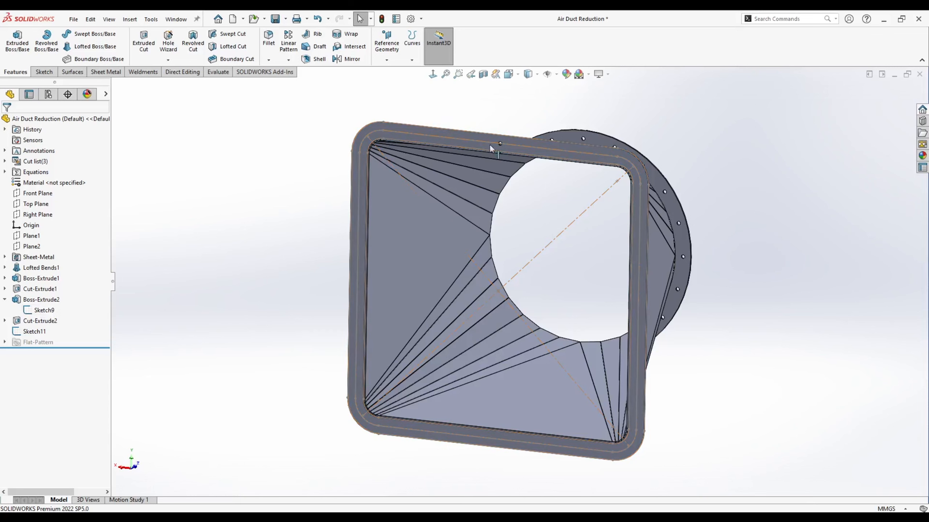
{"action": "right_click", "coordinate": [40, 312]}
{"action": "left_click", "coordinate": [50, 297]}
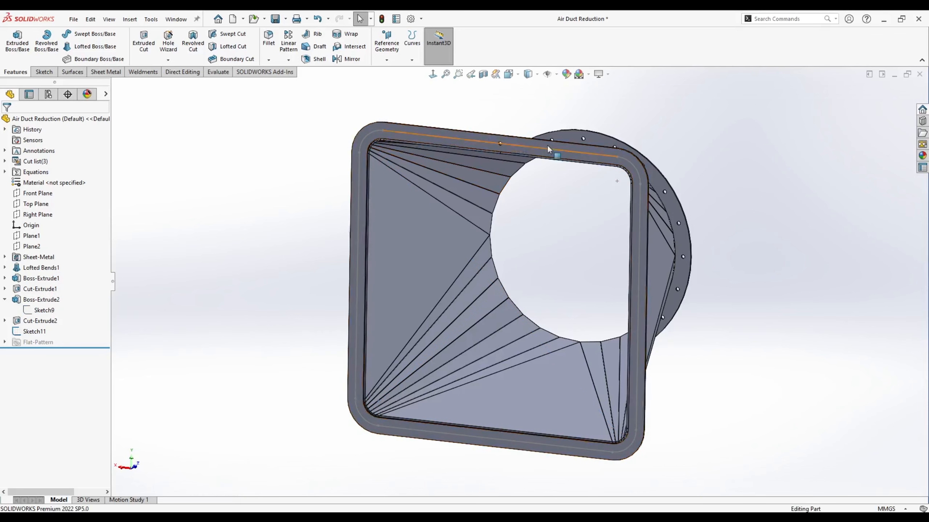
{"action": "middle_click_drag", "start_coordinate": [263, 280], "coordinate": [261, 234]}
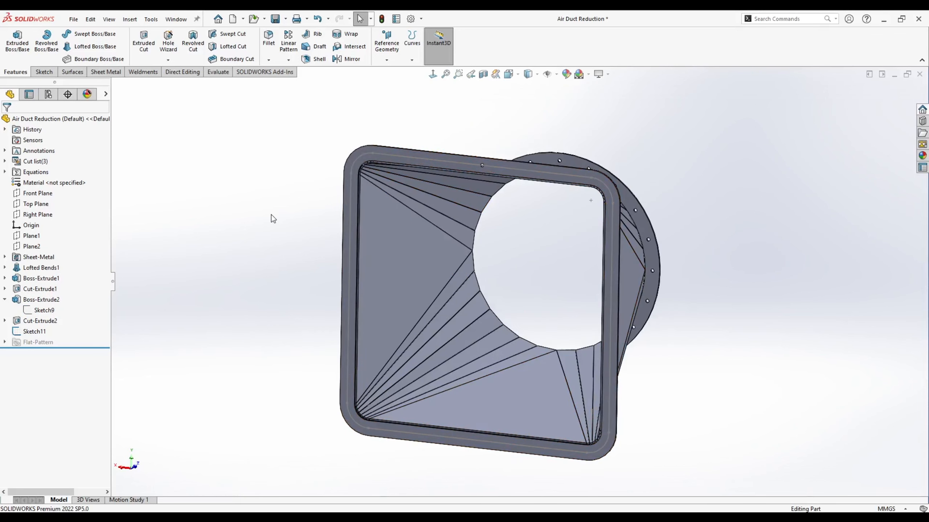
Step: Create a composite curve from the converted loop sketch on the rectangular flange
{"action": "left_click", "coordinate": [412, 60]}
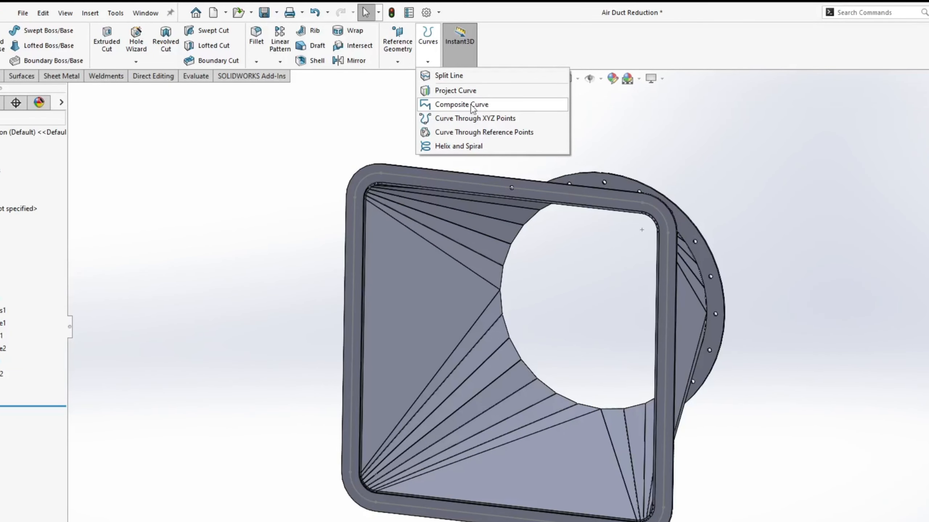
{"action": "left_click", "coordinate": [277, 61]}
{"action": "left_click", "coordinate": [280, 62]}
{"action": "left_click", "coordinate": [195, 140]}
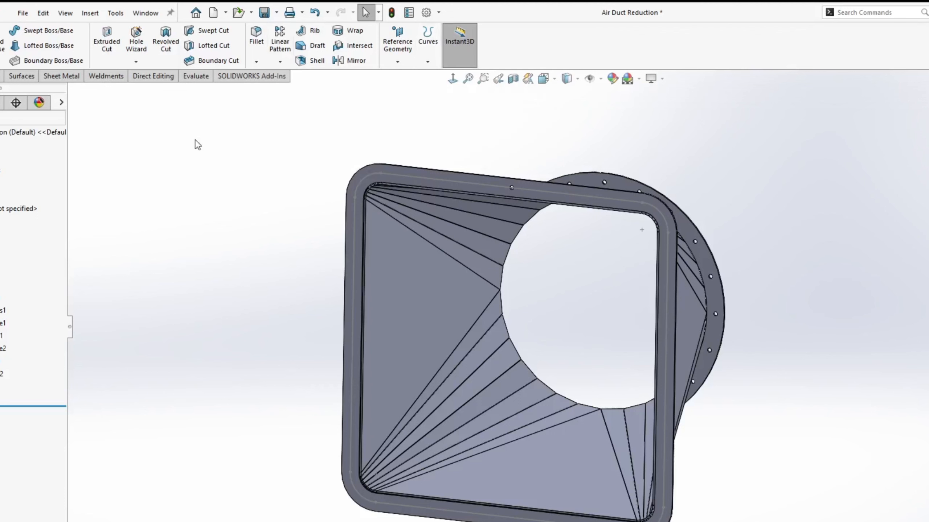
{"action": "left_click", "coordinate": [427, 62]}
{"action": "left_click", "coordinate": [462, 105]}
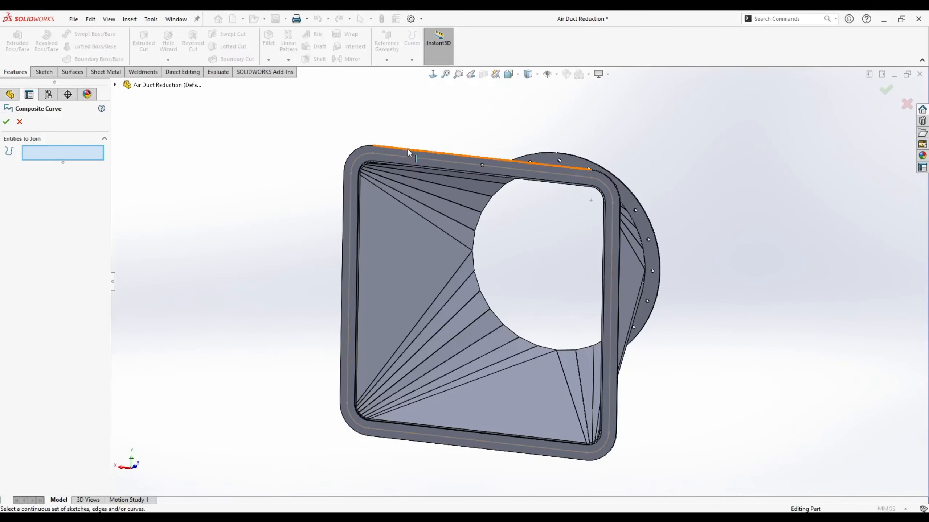
{"action": "left_click", "coordinate": [425, 178]}
{"action": "left_click", "coordinate": [6, 122]}
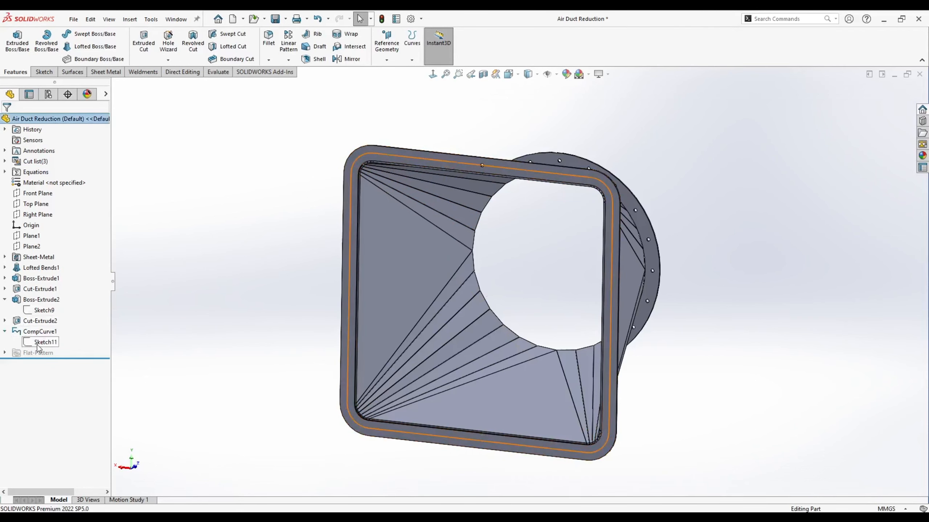
{"action": "left_click", "coordinate": [5, 332]}
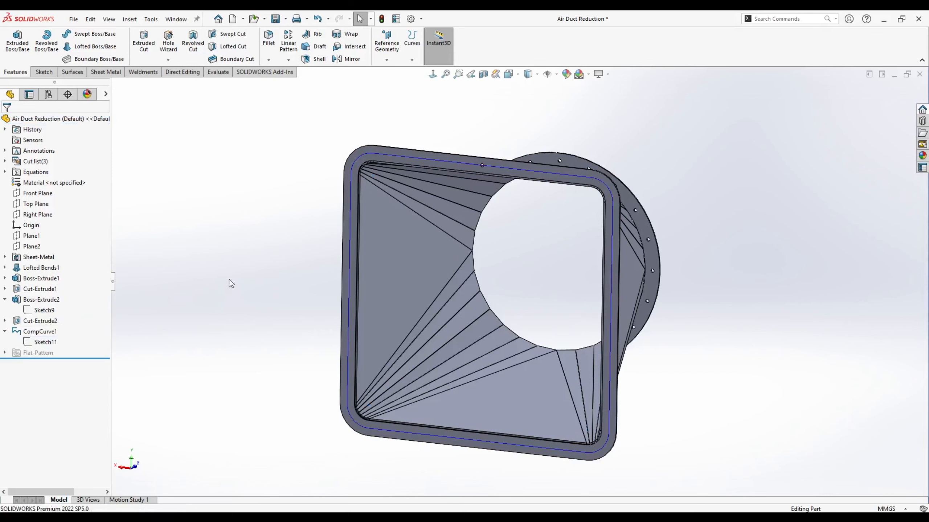
{"action": "key", "text": "shift+c"}
Step: Set up a curve driven pattern of the rectangular flange's bolt hole cut, using the composite curve as the direction
{"action": "left_click", "coordinate": [289, 59]}
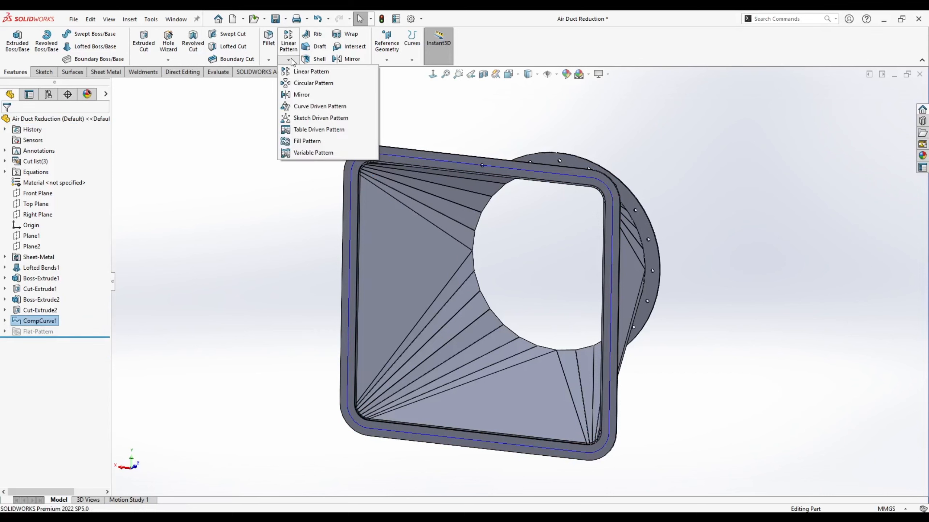
{"action": "left_click", "coordinate": [322, 107]}
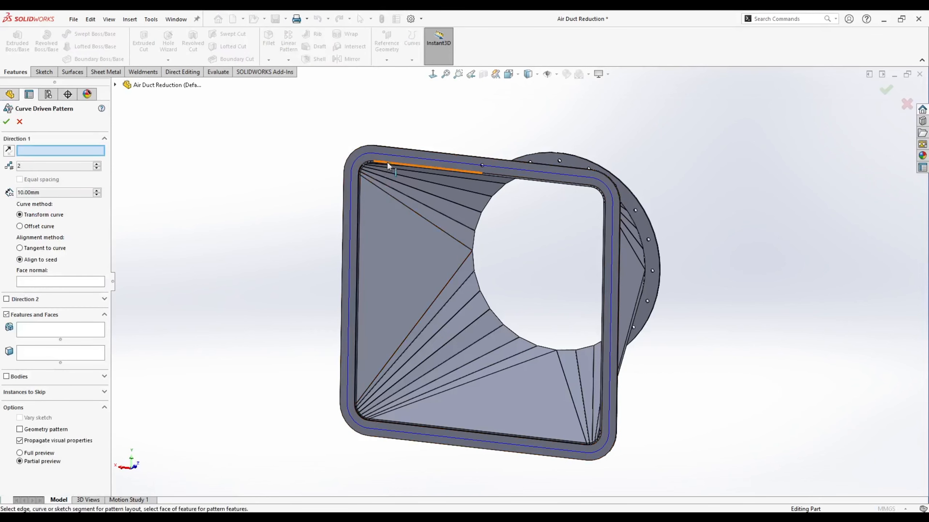
{"action": "left_click", "coordinate": [402, 156]}
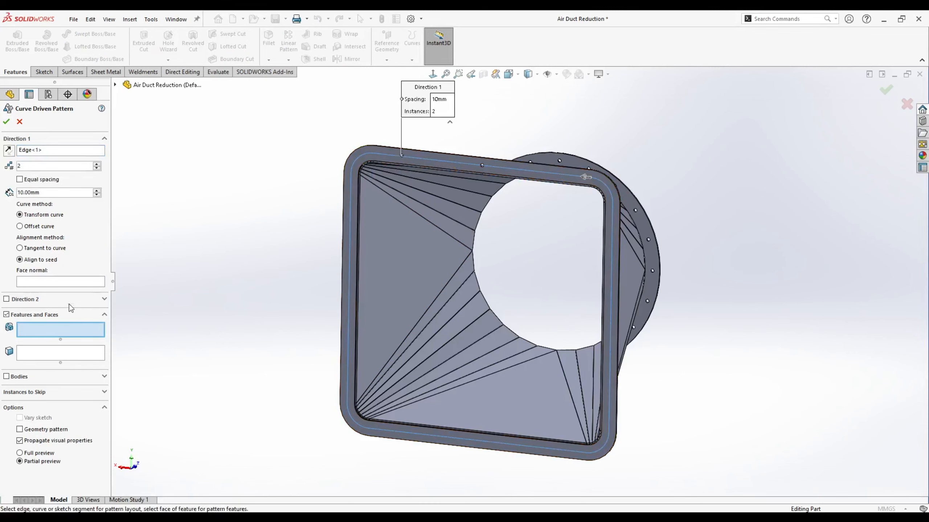
{"action": "scroll", "coordinate": [475, 187], "scroll_direction": "up", "scroll_amount": 5}
{"action": "left_click", "coordinate": [548, 267]}
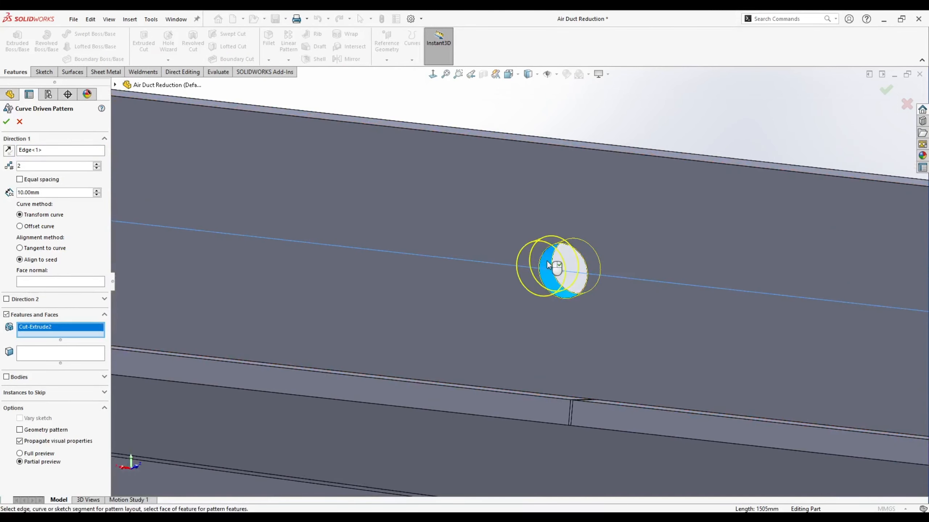
{"action": "scroll", "coordinate": [481, 298], "scroll_direction": "down", "scroll_amount": 3}
{"action": "scroll", "coordinate": [480, 298], "scroll_direction": "up", "scroll_amount": 7}
{"action": "scroll", "coordinate": [523, 382], "scroll_direction": "down", "scroll_amount": 2}
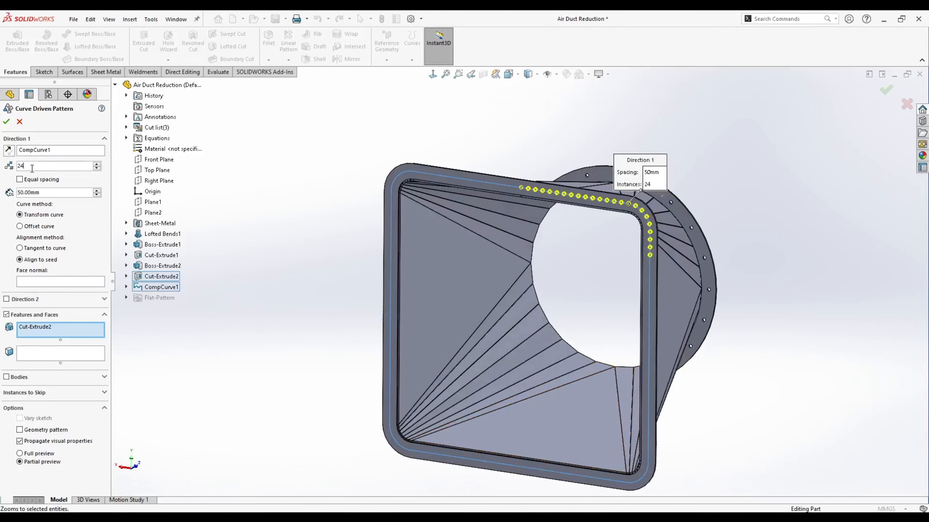
Step: Complete the bolt hole pattern with 24 equally spaced instances around the loop, and hide the composite curve
{"action": "double_click", "coordinate": [32, 166]}
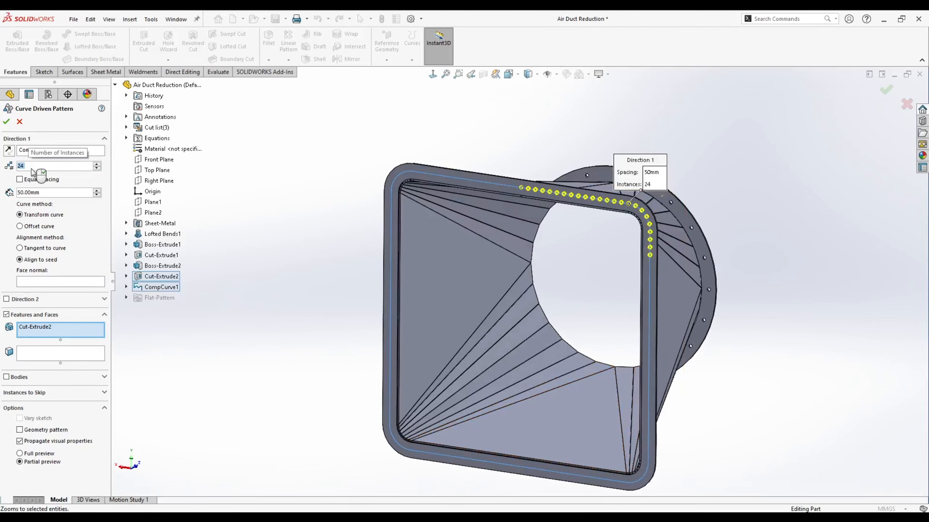
{"action": "left_click", "coordinate": [39, 180]}
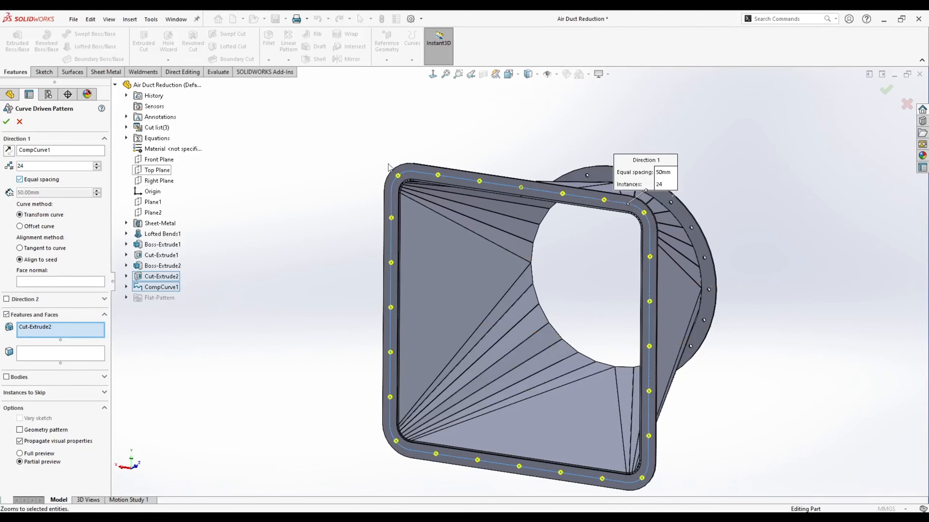
{"action": "middle_click_drag", "start_coordinate": [585, 366], "coordinate": [538, 312]}
{"action": "scroll", "coordinate": [537, 312], "scroll_direction": "up", "scroll_amount": 3}
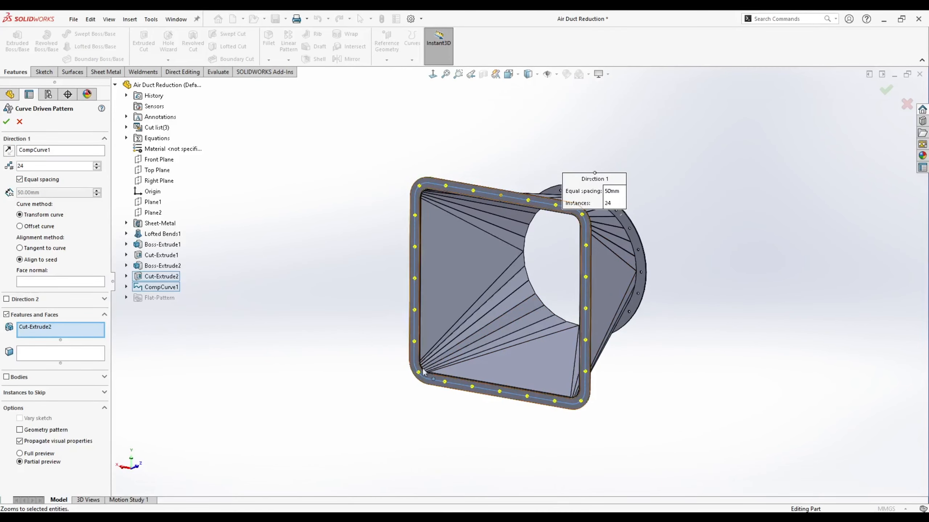
{"action": "scroll", "coordinate": [538, 279], "scroll_direction": "down", "scroll_amount": 1}
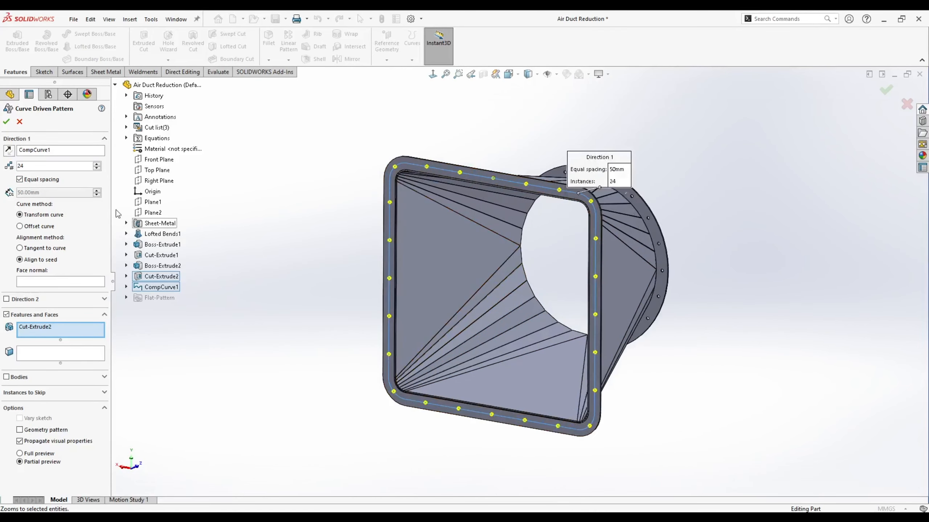
{"action": "left_click", "coordinate": [57, 327]}
{"action": "left_click", "coordinate": [5, 121]}
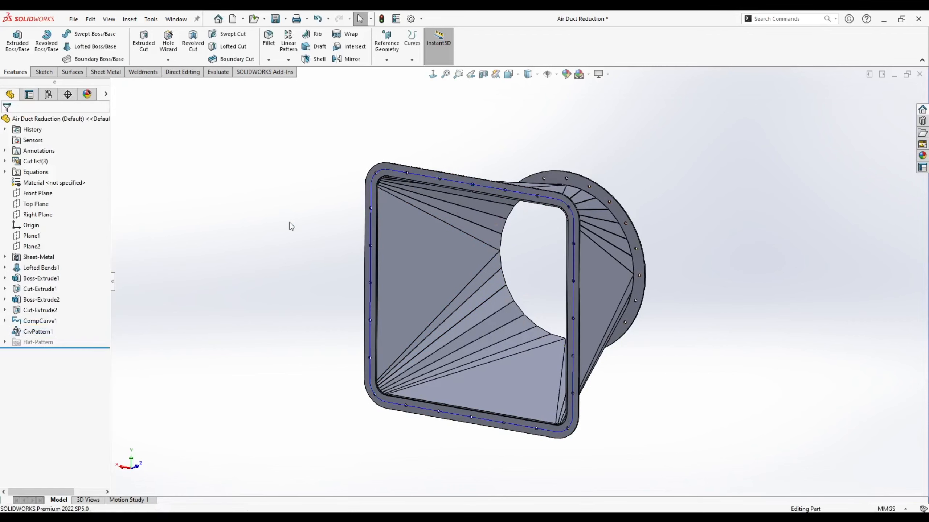
{"action": "right_click", "coordinate": [38, 321]}
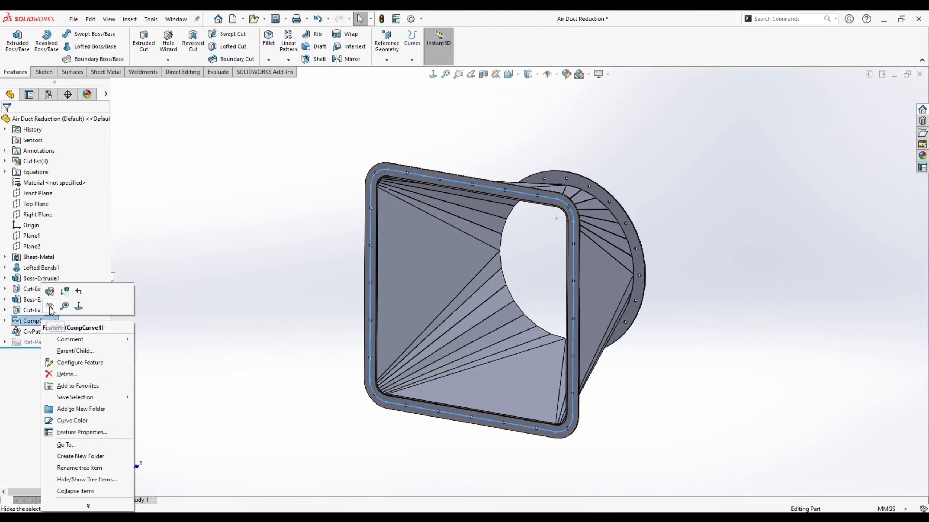
{"action": "left_click", "coordinate": [284, 278]}
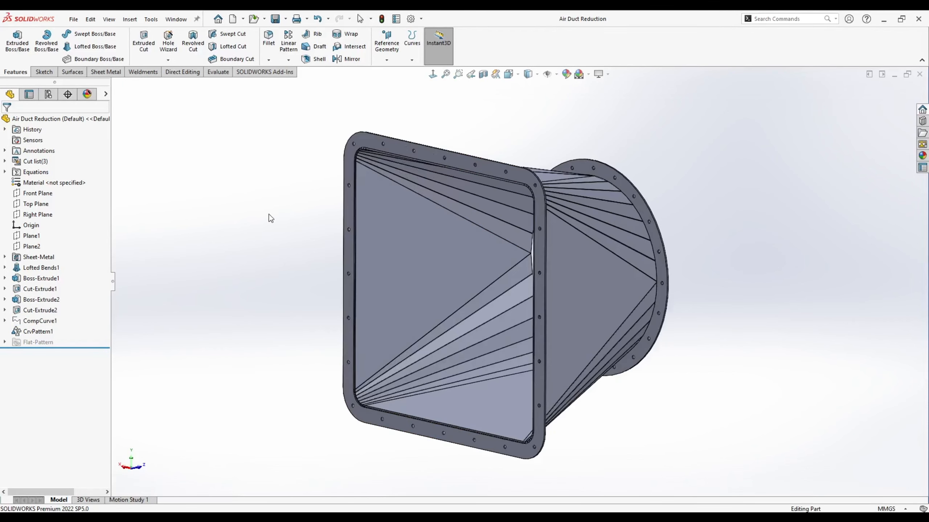
Step: Examine the duct and its two drilled flanges from the rectangular side and the round side
{"action": "middle_click_drag", "start_coordinate": [271, 217], "coordinate": [327, 210]}
{"action": "scroll", "coordinate": [327, 209], "scroll_direction": "up", "scroll_amount": 4}
{"action": "middle_click_drag", "start_coordinate": [461, 289], "coordinate": [441, 268]}
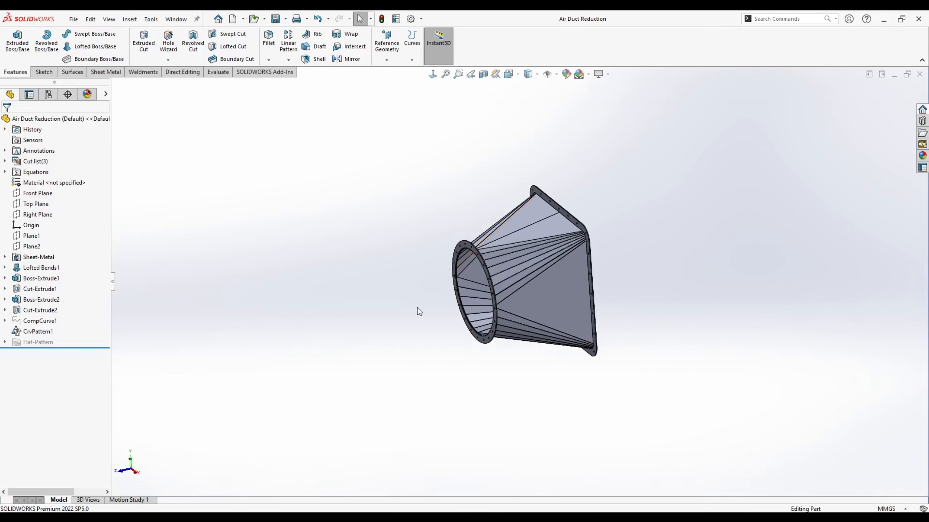
{"action": "middle_click_drag", "start_coordinate": [419, 312], "coordinate": [410, 276]}
{"action": "scroll", "coordinate": [486, 278], "scroll_direction": "down", "scroll_amount": 5}
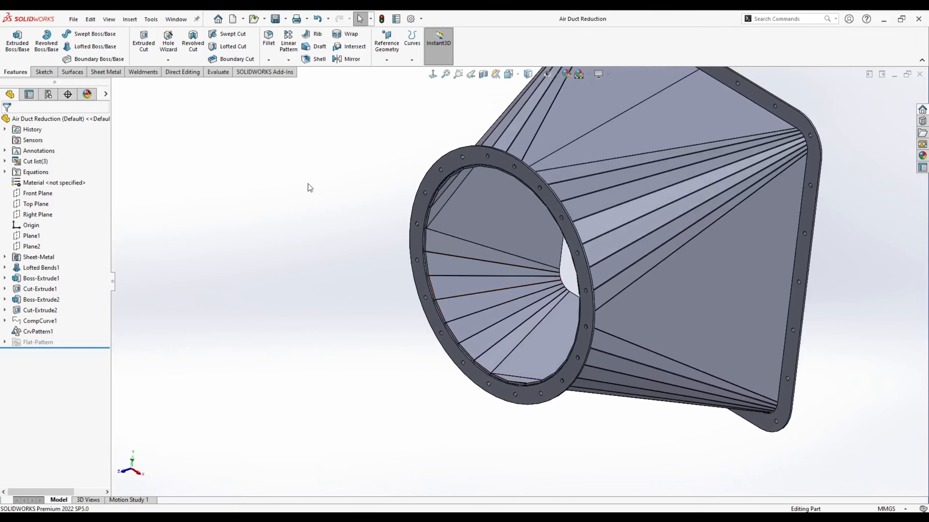
{"action": "middle_click_drag", "start_coordinate": [474, 160], "coordinate": [455, 158]}
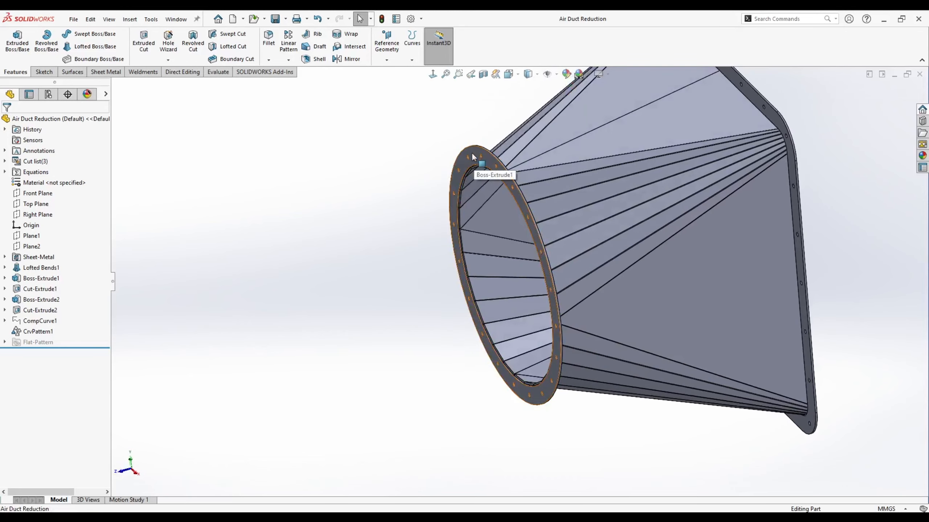
{"action": "scroll", "coordinate": [368, 263], "scroll_direction": "up", "scroll_amount": 3}
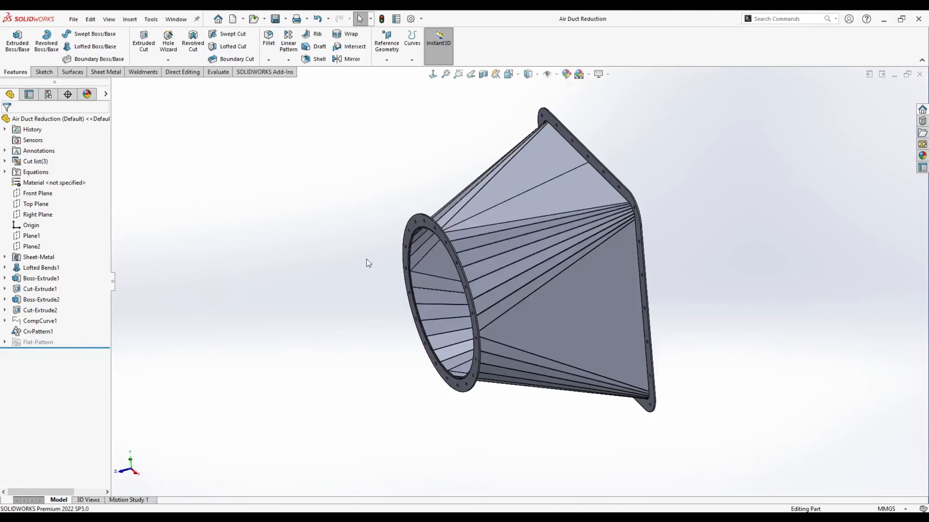
{"action": "scroll", "coordinate": [334, 232], "scroll_direction": "down", "scroll_amount": 4}
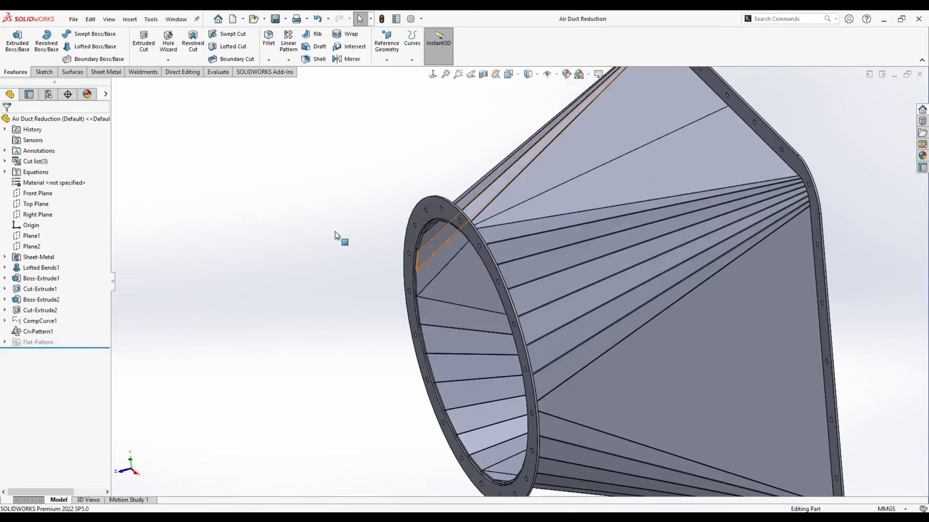
Step: Mirror the round flange body about its own outer face, without merging the solids
{"action": "left_click", "coordinate": [347, 60]}
{"action": "scroll", "coordinate": [476, 241], "scroll_direction": "down", "scroll_amount": 3}
{"action": "left_click", "coordinate": [479, 235]}
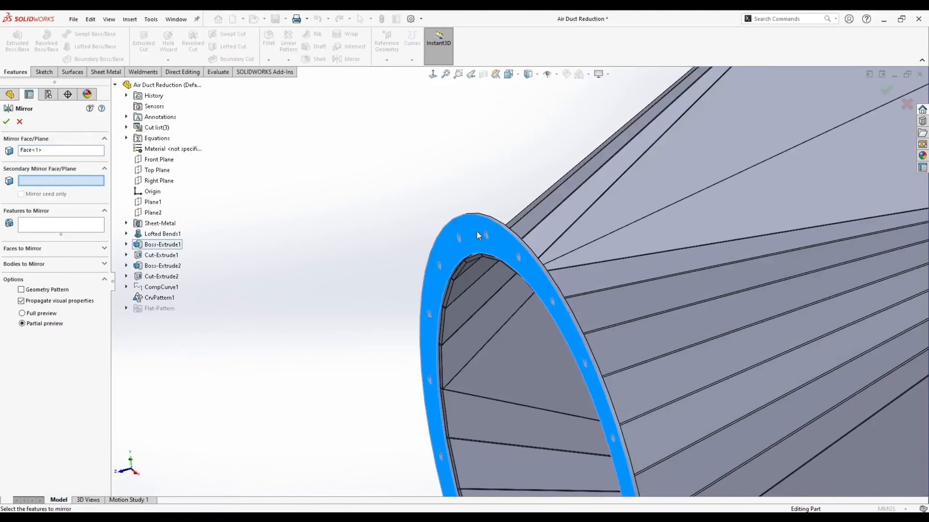
{"action": "left_click", "coordinate": [23, 270]}
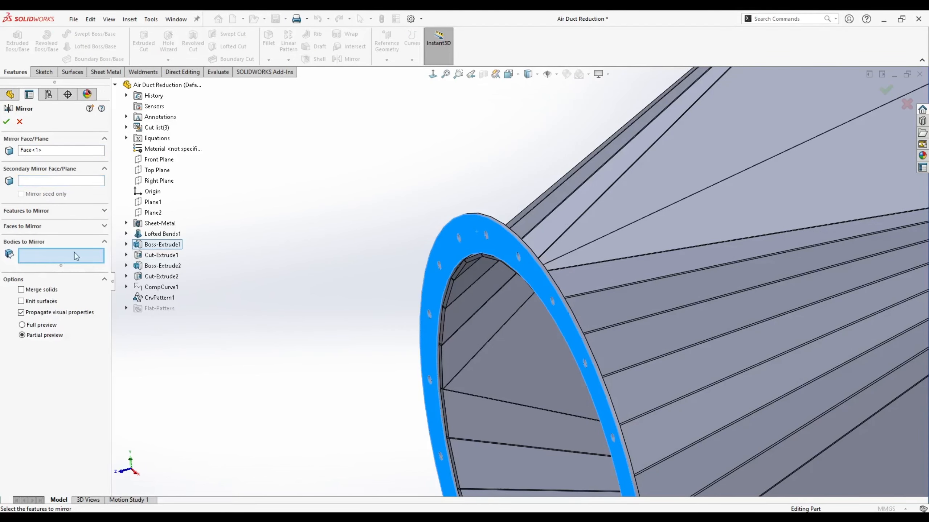
{"action": "left_click", "coordinate": [483, 230]}
{"action": "right_click", "coordinate": [484, 231]}
{"action": "middle_click_drag", "start_coordinate": [512, 286], "coordinate": [504, 316]}
{"action": "scroll", "coordinate": [490, 207], "scroll_direction": "down", "scroll_amount": 5}
{"action": "middle_click_drag", "start_coordinate": [510, 183], "coordinate": [528, 175]}
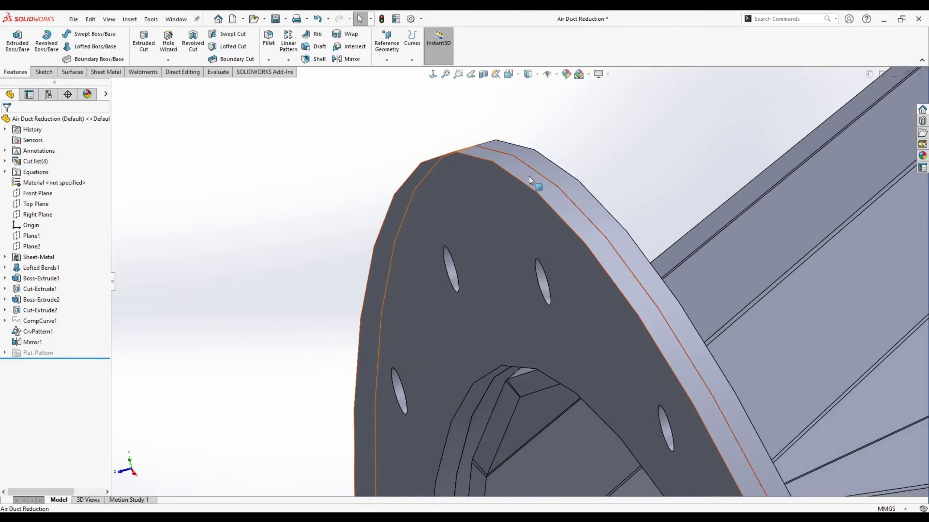
Step: Create a reference plane offset 5 mm from the mirrored round flange's outer face, flipped inward into the flange
{"action": "left_click", "coordinate": [384, 59]}
{"action": "left_click", "coordinate": [397, 71]}
{"action": "left_click", "coordinate": [451, 202]}
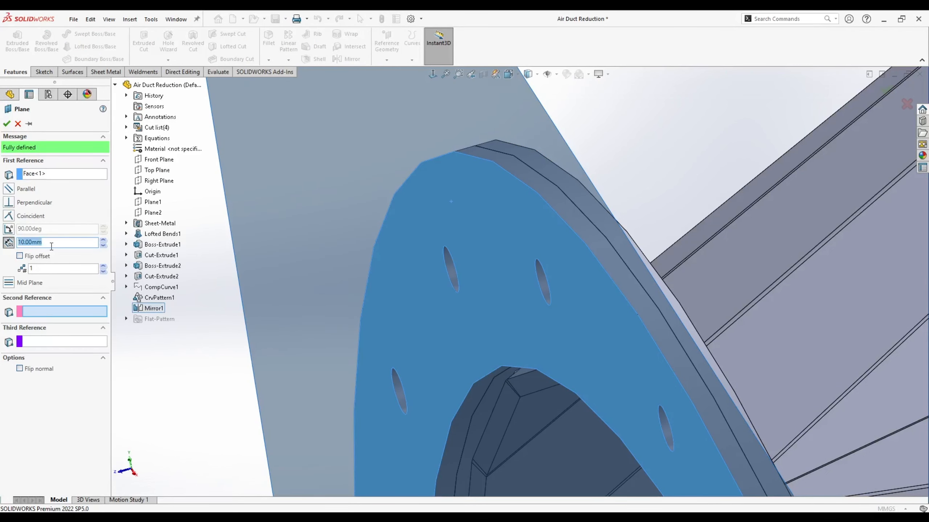
{"action": "key", "text": "Return"}
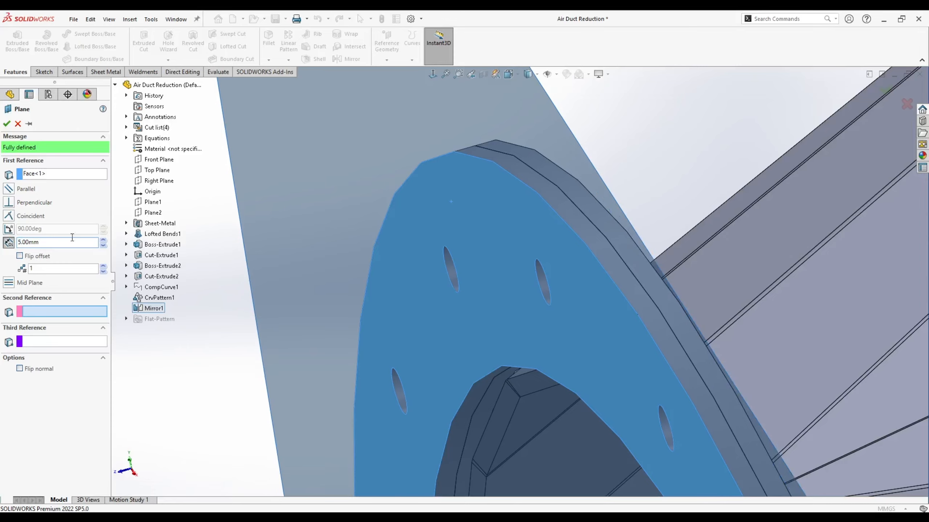
{"action": "scroll", "coordinate": [540, 348], "scroll_direction": "up", "scroll_amount": 5}
{"action": "middle_click_drag", "start_coordinate": [539, 348], "coordinate": [470, 249]}
{"action": "key", "text": "space"}
{"action": "left_click", "coordinate": [469, 250]}
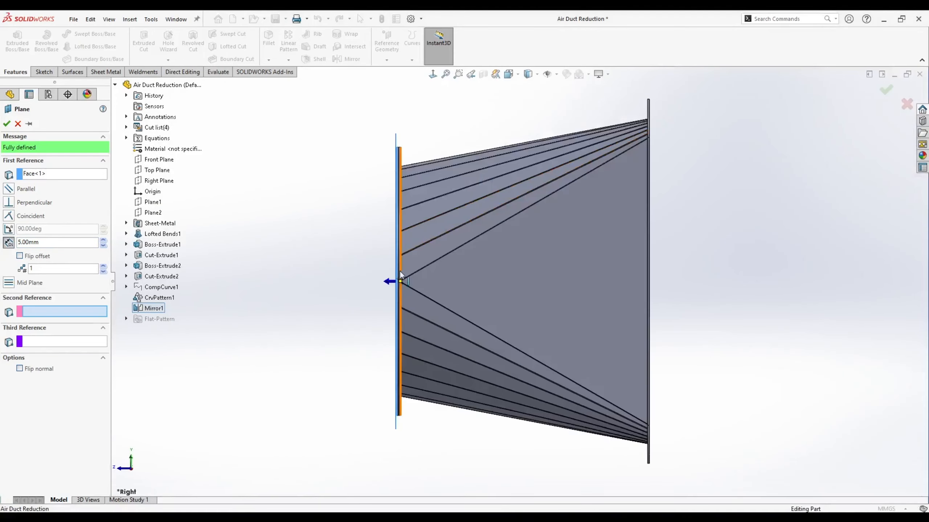
{"action": "scroll", "coordinate": [446, 189], "scroll_direction": "down", "scroll_amount": 10}
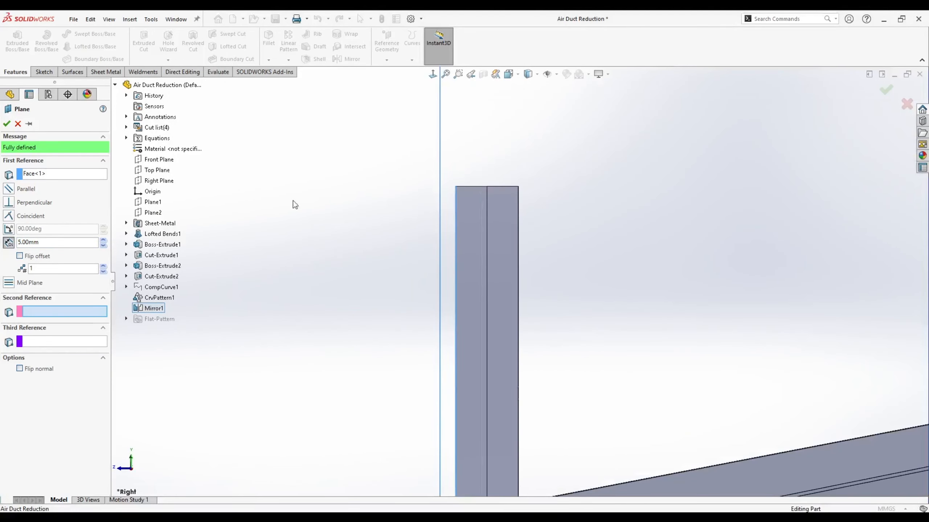
{"action": "left_click", "coordinate": [20, 256]}
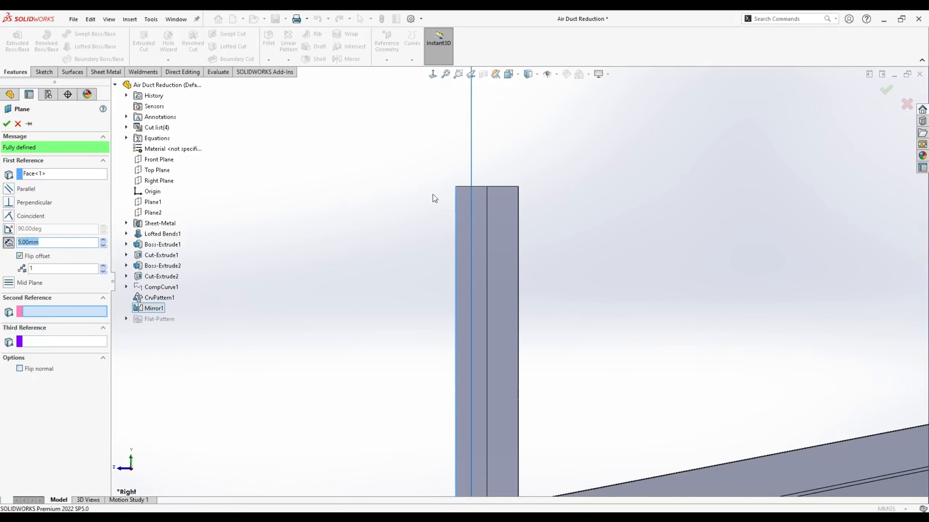
{"action": "left_click", "coordinate": [6, 124]}
Step: Start a sketch on the new offset plane and draw a 1200 mm diameter circle centred on the origin
{"action": "middle_click_drag", "start_coordinate": [341, 216], "coordinate": [533, 349]}
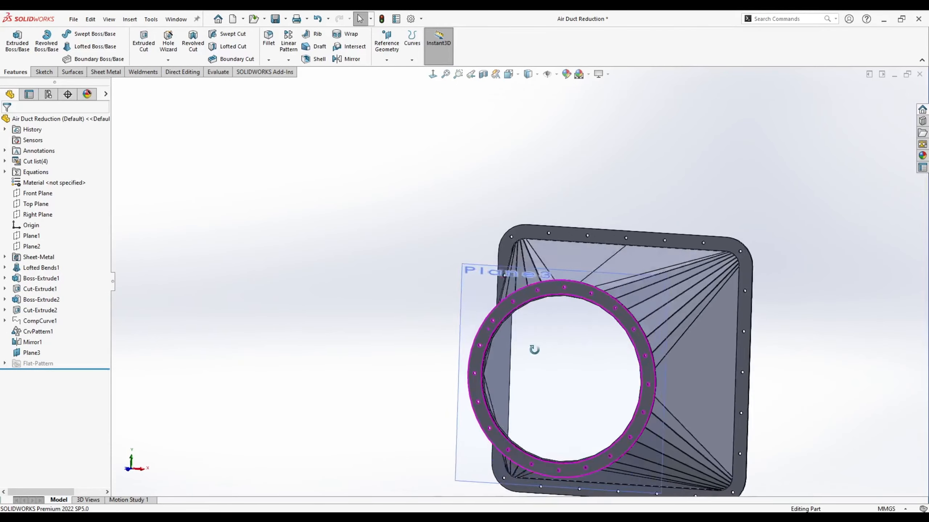
{"action": "key", "text": "space"}
{"action": "left_click", "coordinate": [388, 336]}
{"action": "right_click", "coordinate": [510, 230]}
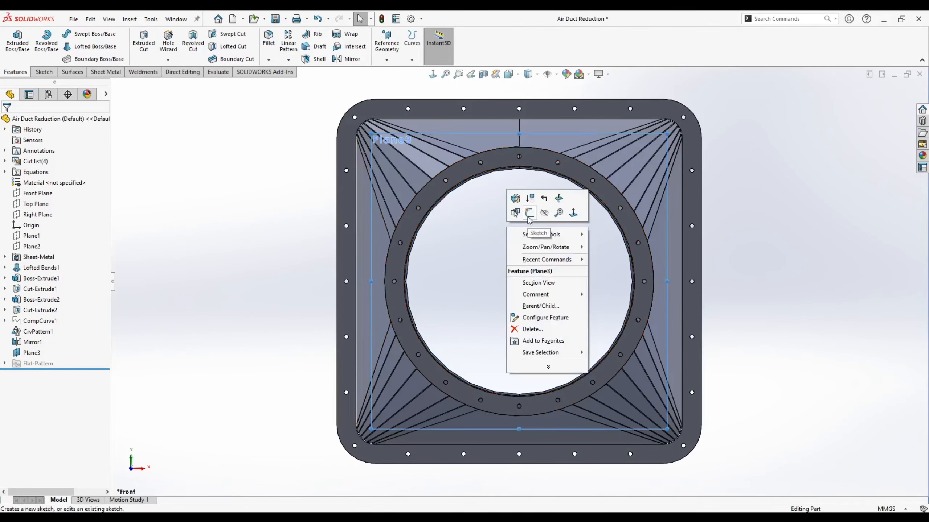
{"action": "left_click", "coordinate": [528, 216]}
{"action": "left_click", "coordinate": [83, 34]}
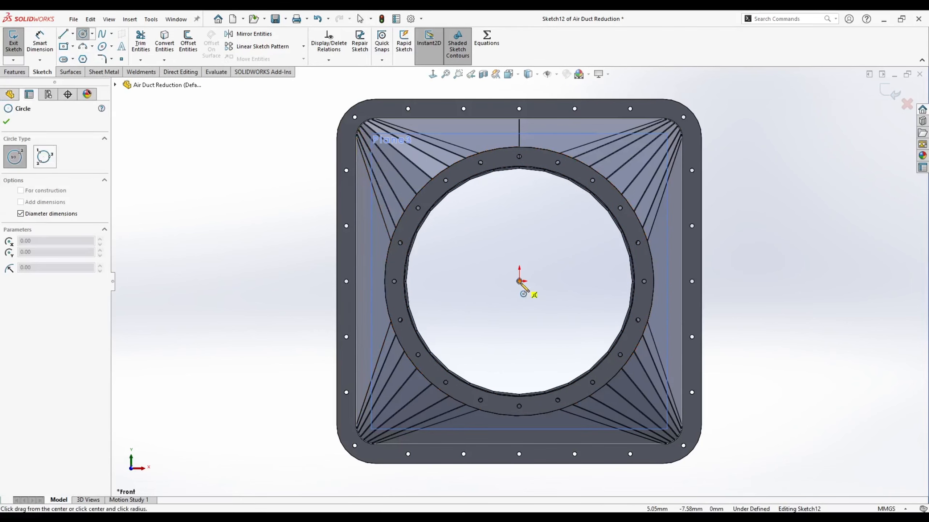
{"action": "left_click", "coordinate": [519, 281]}
{"action": "type", "text": "12"}
{"action": "key", "text": "Return"}
{"action": "scroll", "coordinate": [533, 191], "scroll_direction": "down", "scroll_amount": 8}
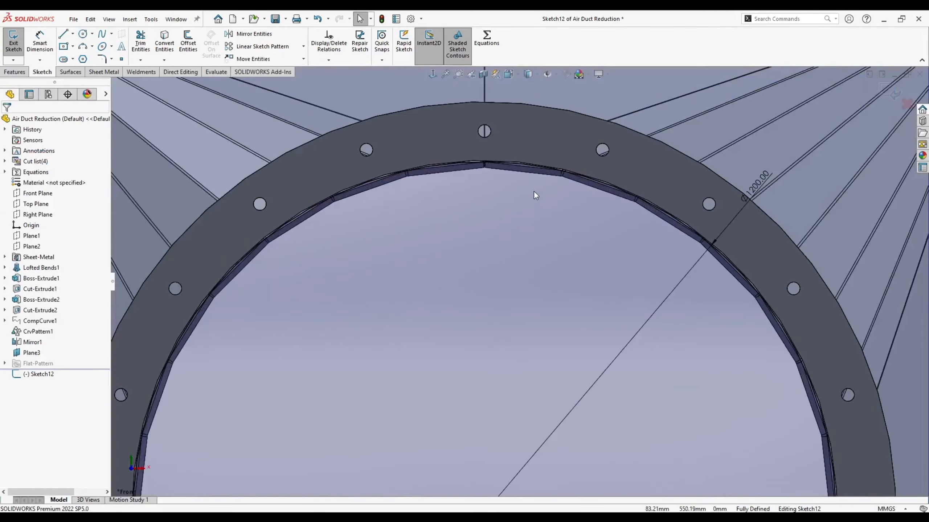
{"action": "scroll", "coordinate": [470, 252], "scroll_direction": "up", "scroll_amount": 5}
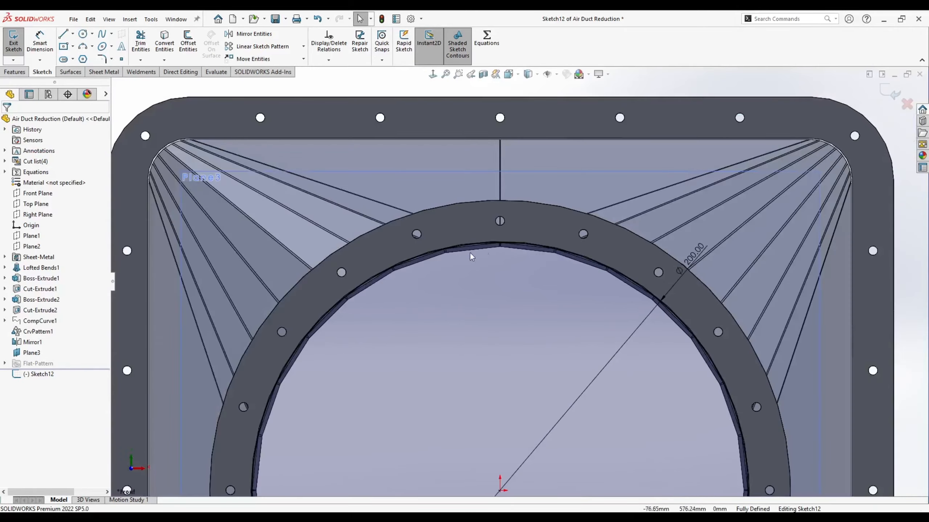
Step: Offset the 1200 mm circle 10 mm inward as regular sketch geometry instead of construction geometry
{"action": "scroll", "coordinate": [476, 252], "scroll_direction": "down", "scroll_amount": 4}
{"action": "left_click", "coordinate": [479, 252]}
{"action": "left_click", "coordinate": [188, 42]}
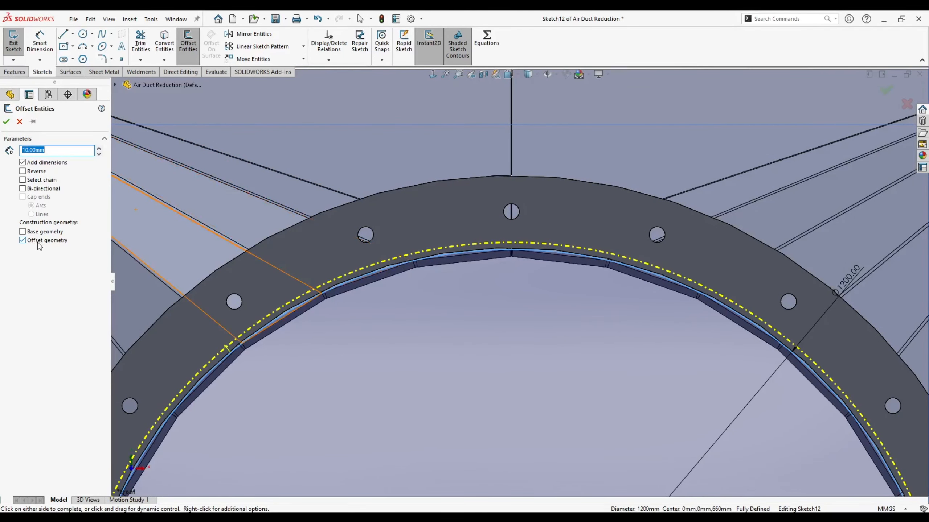
{"action": "scroll", "coordinate": [460, 316], "scroll_direction": "up", "scroll_amount": 2}
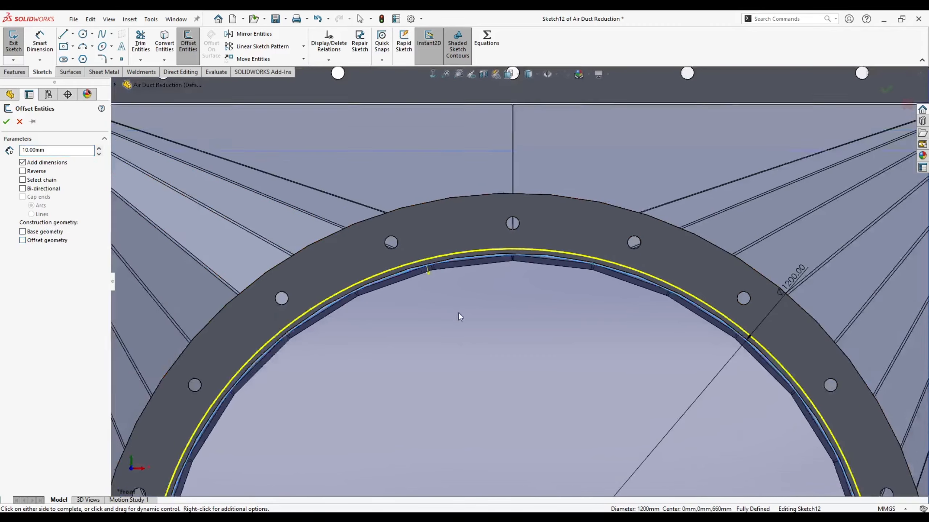
{"action": "scroll", "coordinate": [483, 275], "scroll_direction": "down", "scroll_amount": 4}
{"action": "left_click", "coordinate": [43, 171]}
{"action": "double_click", "coordinate": [37, 150]}
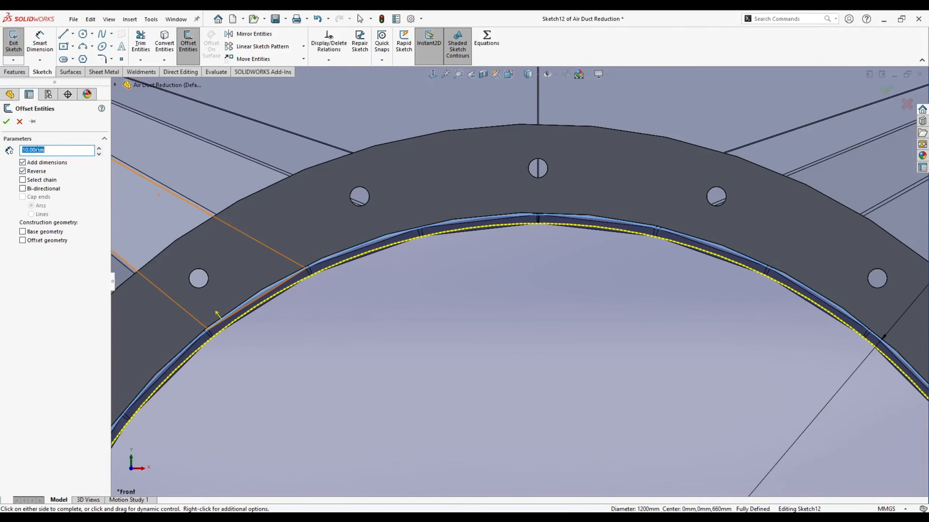
{"action": "left_click", "coordinate": [6, 122]}
Step: Extrude the ring profile outward from the mirrored round flange as a straight cylindrical duct, and hide the offset plane
{"action": "scroll", "coordinate": [527, 290], "scroll_direction": "up", "scroll_amount": 5}
{"action": "scroll", "coordinate": [429, 265], "scroll_direction": "down", "scroll_amount": 7}
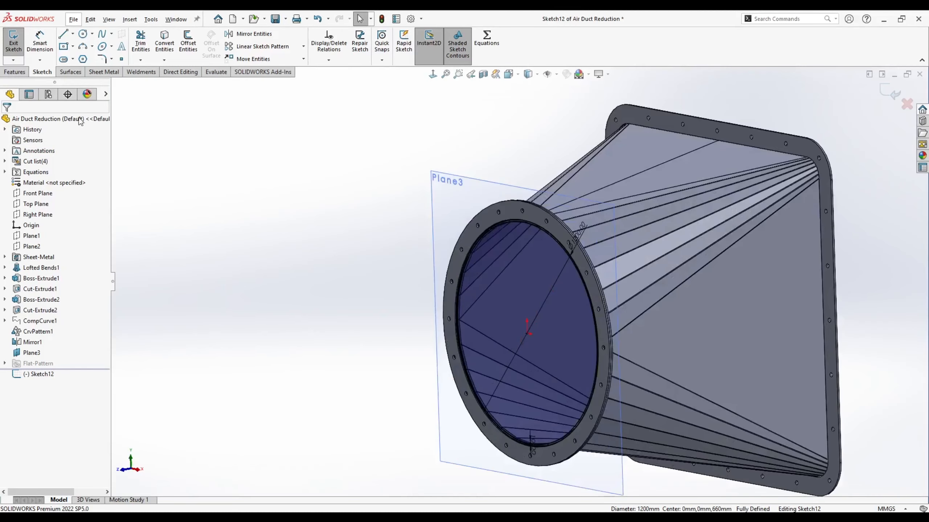
{"action": "left_click", "coordinate": [14, 72]}
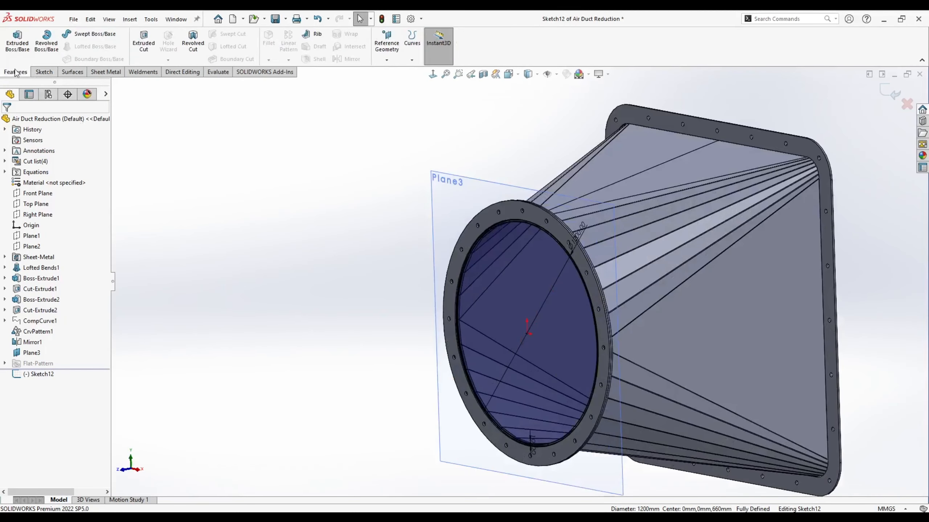
{"action": "left_click", "coordinate": [17, 42]}
{"action": "left_click", "coordinate": [73, 179]}
{"action": "left_click", "coordinate": [44, 190]}
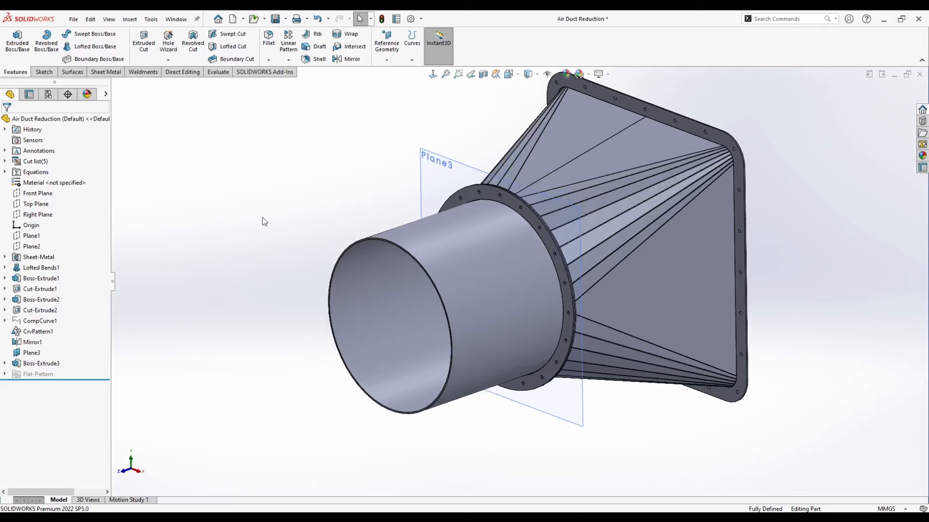
{"action": "right_click", "coordinate": [437, 179]}
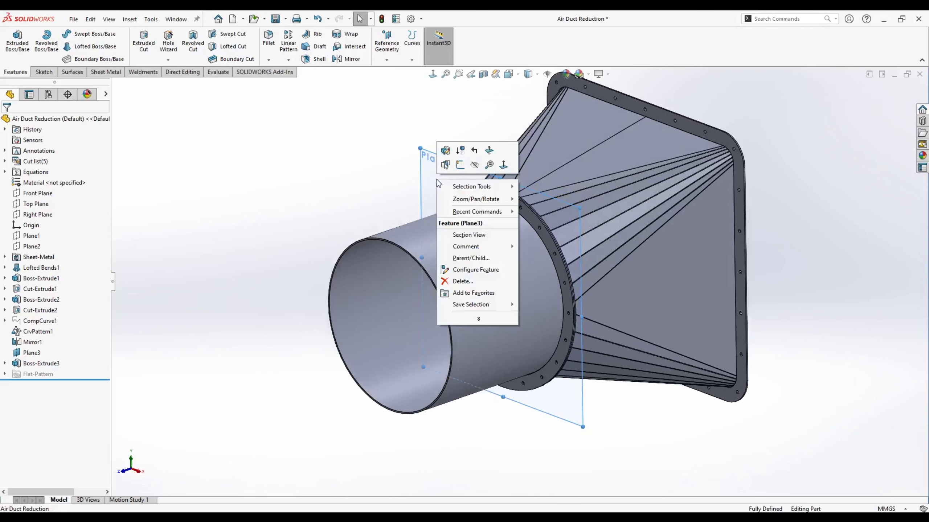
{"action": "left_click", "coordinate": [461, 164]}
Step: Examine which bodies each cut list item covers, including the paired round flanges and the cylindrical duct
{"action": "left_click", "coordinate": [5, 161]}
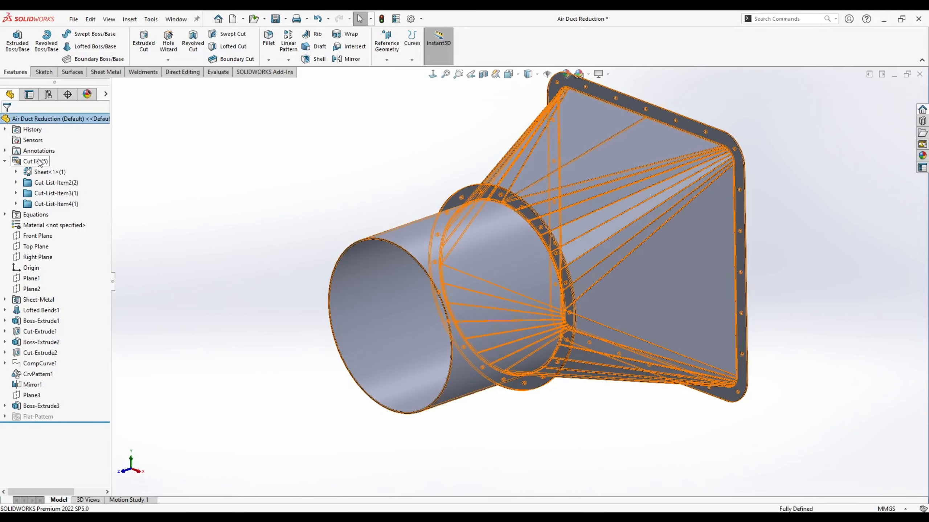
{"action": "left_click", "coordinate": [40, 172]}
{"action": "left_click", "coordinate": [55, 182]}
{"action": "scroll", "coordinate": [518, 210], "scroll_direction": "down", "scroll_amount": 5}
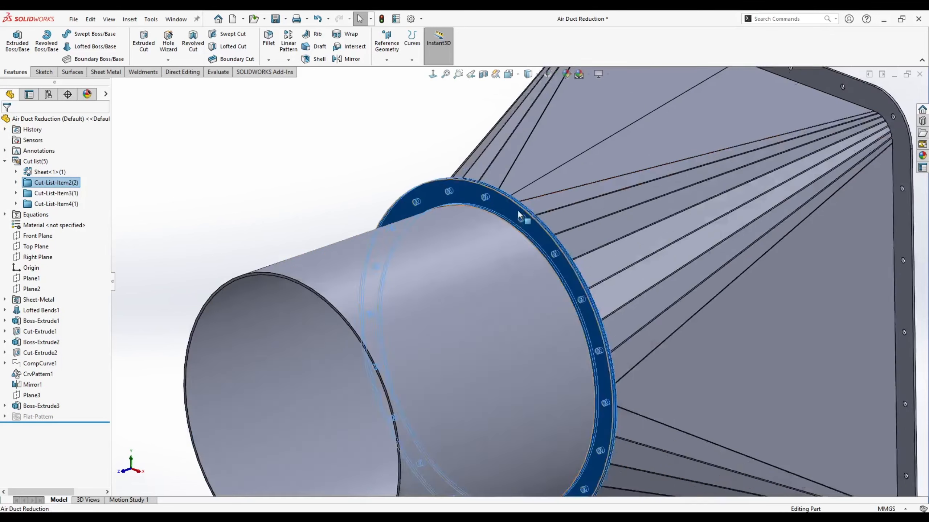
{"action": "scroll", "coordinate": [512, 205], "scroll_direction": "up", "scroll_amount": 5}
{"action": "left_click", "coordinate": [476, 182]}
{"action": "scroll", "coordinate": [637, 186], "scroll_direction": "down", "scroll_amount": 3}
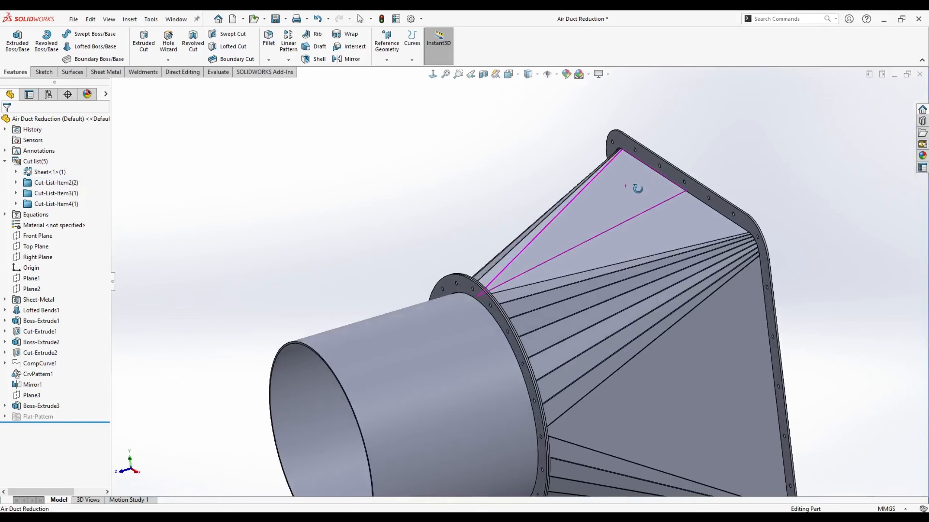
{"action": "left_click", "coordinate": [49, 194]}
{"action": "left_click", "coordinate": [379, 198]}
{"action": "scroll", "coordinate": [391, 209], "scroll_direction": "up", "scroll_amount": 3}
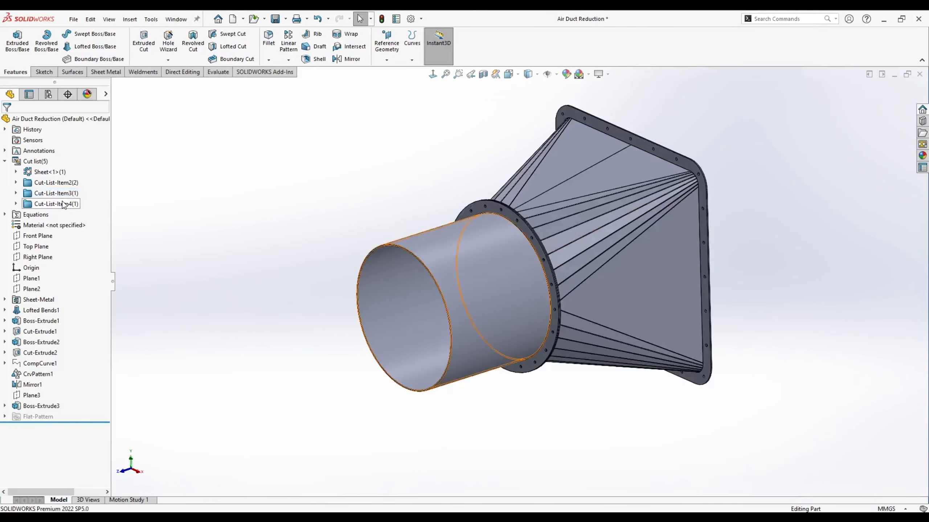
{"action": "left_click", "coordinate": [64, 204]}
{"action": "middle_click_drag", "start_coordinate": [453, 333], "coordinate": [466, 326]}
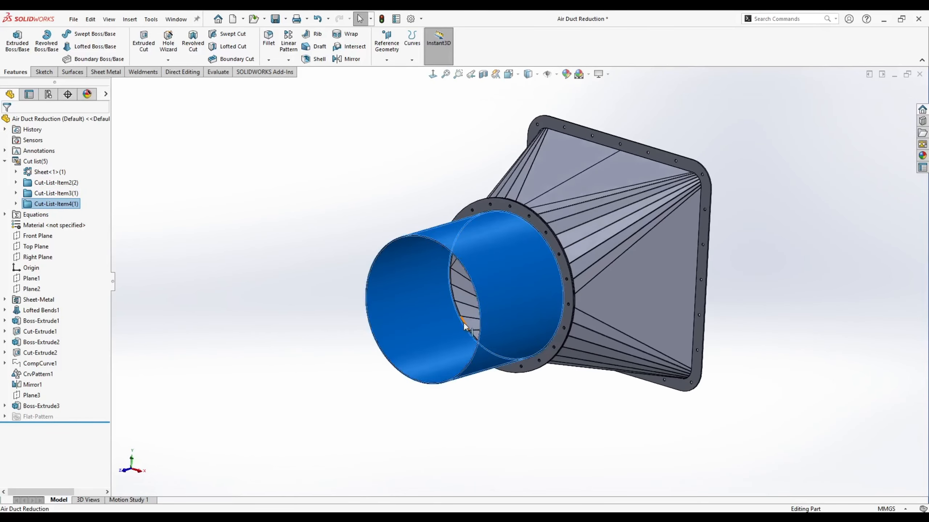
{"action": "left_click", "coordinate": [345, 251]}
{"action": "middle_click_drag", "start_coordinate": [359, 256], "coordinate": [346, 261]}
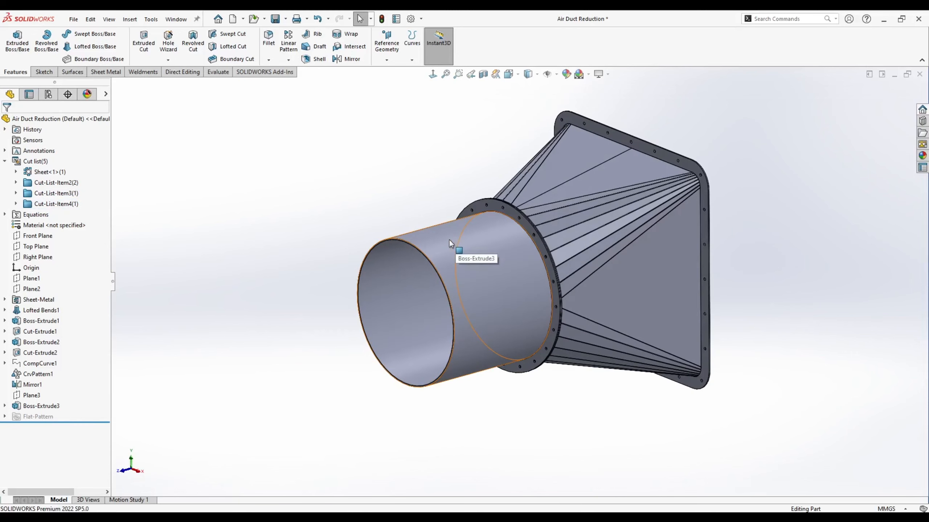
{"action": "middle_click_drag", "start_coordinate": [296, 229], "coordinate": [283, 323]}
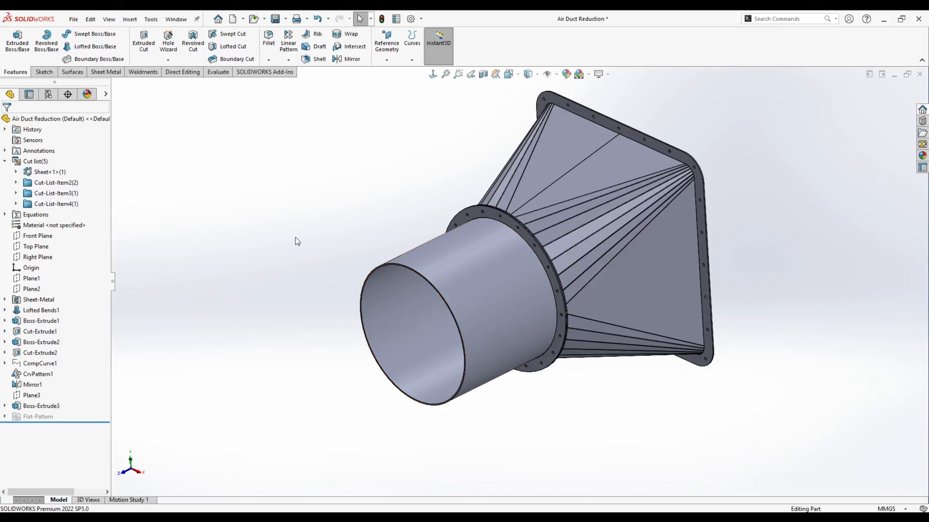
Step: Start a sketch on the free end face of the cylindrical duct, viewed from the front
{"action": "left_click", "coordinate": [110, 72]}
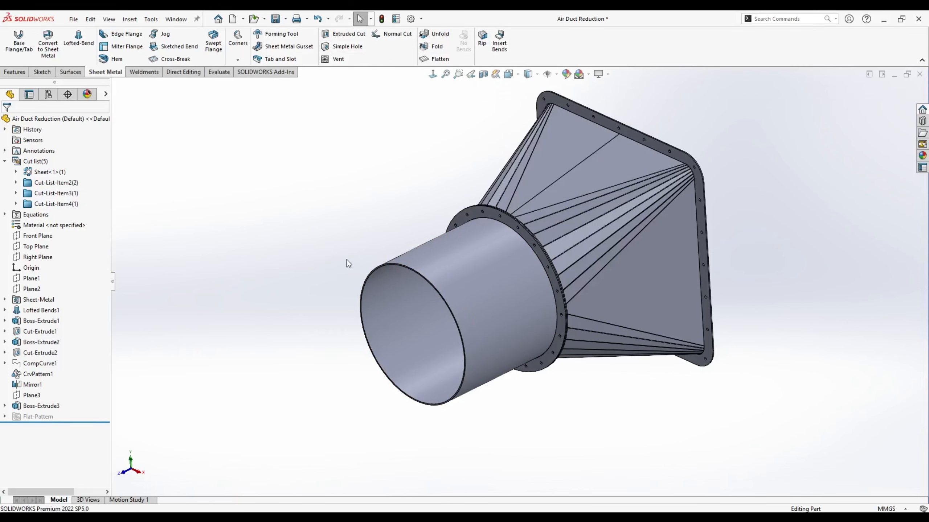
{"action": "middle_click_drag", "start_coordinate": [320, 246], "coordinate": [481, 323]}
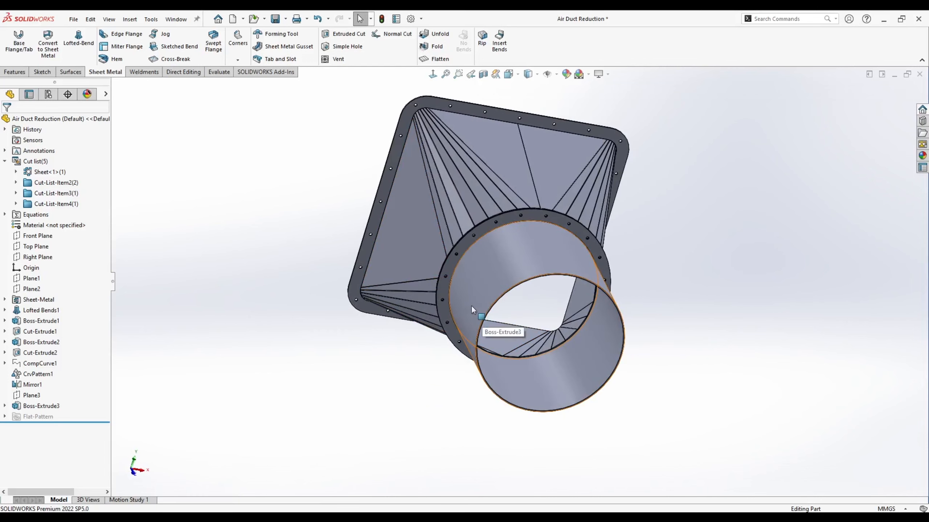
{"action": "middle_click_drag", "start_coordinate": [472, 307], "coordinate": [500, 278]}
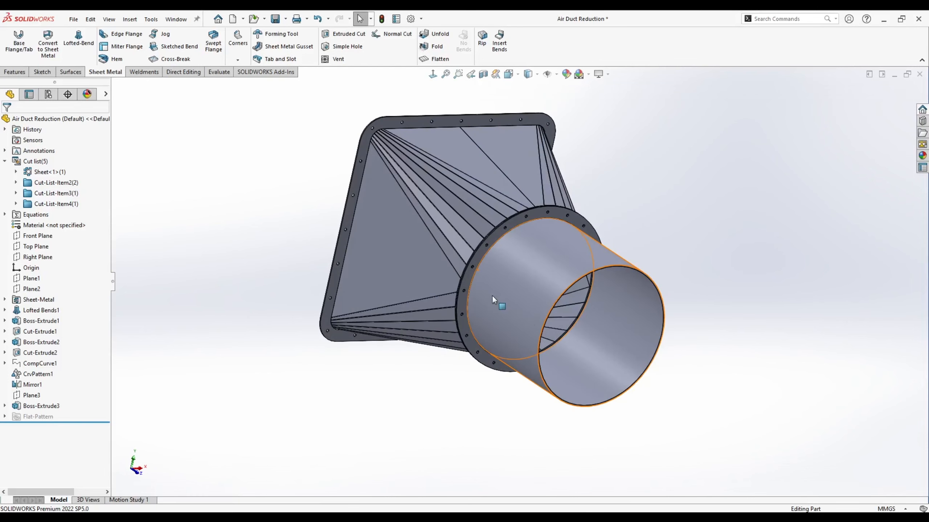
{"action": "right_click_drag", "start_coordinate": [492, 295], "coordinate": [412, 302]}
{"action": "scroll", "coordinate": [472, 213], "scroll_direction": "down", "scroll_amount": 8}
{"action": "middle_click_drag", "start_coordinate": [358, 238], "coordinate": [266, 244]}
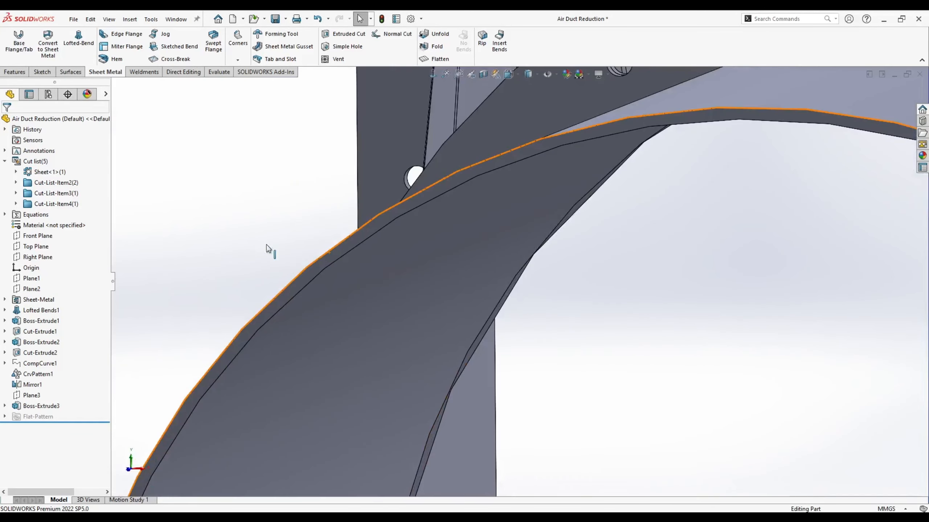
{"action": "right_click", "coordinate": [306, 273]}
{"action": "left_click", "coordinate": [327, 261]}
{"action": "scroll", "coordinate": [307, 279], "scroll_direction": "up", "scroll_amount": 8}
{"action": "key", "text": "space"}
{"action": "left_click", "coordinate": [406, 344]}
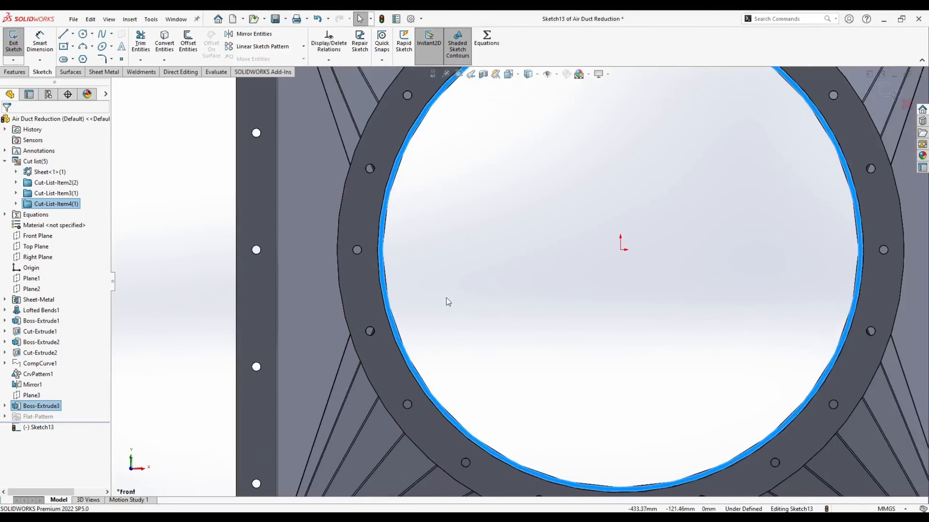
{"action": "left_click", "coordinate": [446, 297]}
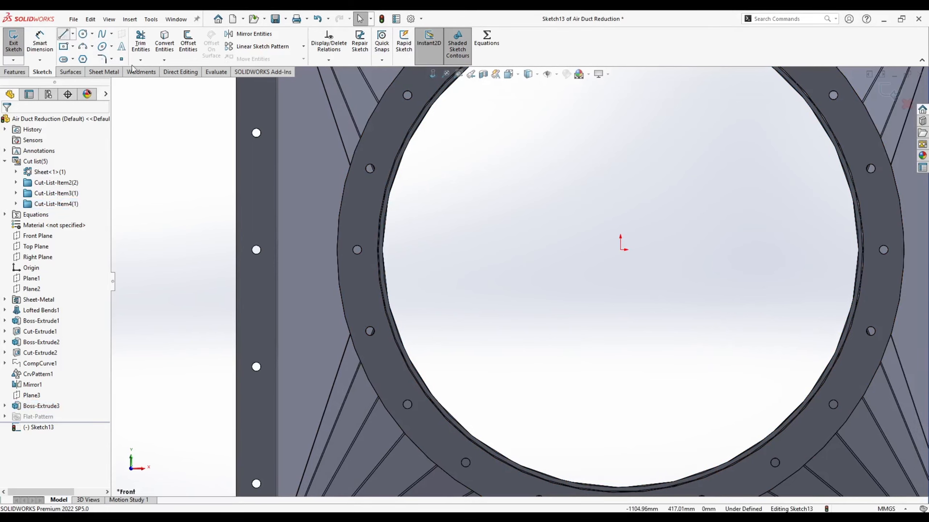
Step: Draw a horizontal line about 600 mm long from the origin to the outer edge of the cylindrical duct
{"action": "key", "text": "l"}
{"action": "left_click", "coordinate": [621, 249]}
{"action": "scroll", "coordinate": [411, 266], "scroll_direction": "down", "scroll_amount": 5}
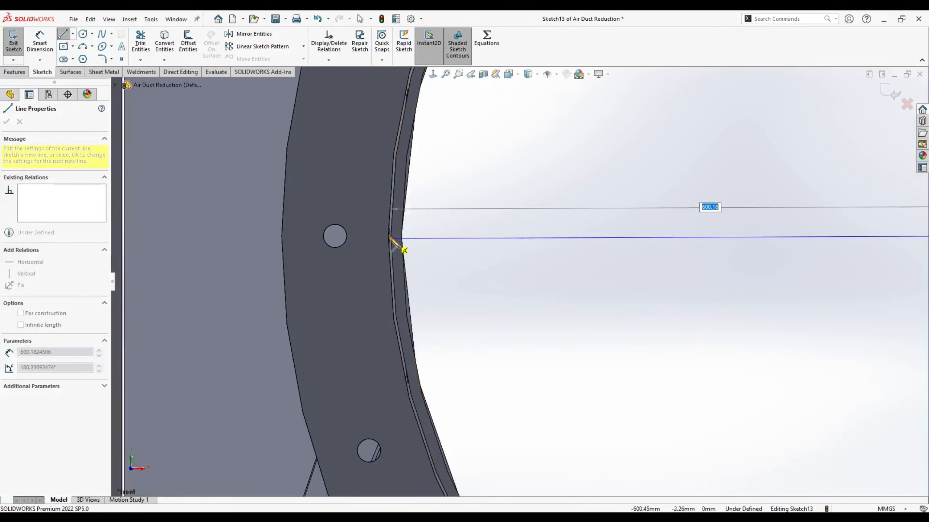
{"action": "left_click", "coordinate": [390, 239]}
{"action": "key", "text": "Escape"}
Step: Inspect how the line's outer end point sits on the rim of the cylindrical duct
{"action": "scroll", "coordinate": [475, 245], "scroll_direction": "up", "scroll_amount": 4}
{"action": "middle_click_drag", "start_coordinate": [499, 231], "coordinate": [593, 271]}
{"action": "scroll", "coordinate": [616, 294], "scroll_direction": "up", "scroll_amount": 7}
{"action": "scroll", "coordinate": [600, 293], "scroll_direction": "down", "scroll_amount": 6}
{"action": "mouse_move", "coordinate": [446, 262]}
{"action": "middle_mouse_down"}
{"action": "mouse_move", "coordinate": [439, 276]}
{"action": "mouse_move", "coordinate": [491, 362]}
{"action": "middle_mouse_up"}
{"action": "left_click", "coordinate": [483, 360]}
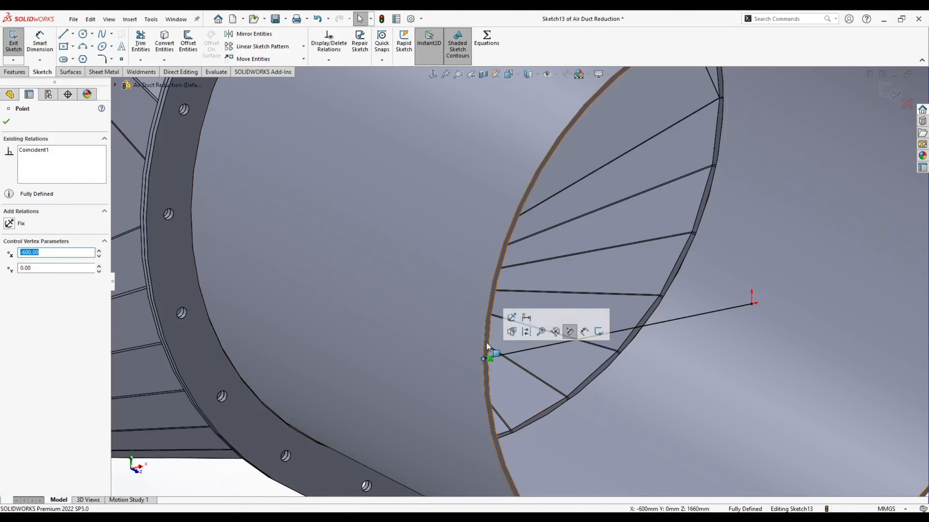
{"action": "scroll", "coordinate": [477, 321], "scroll_direction": "up", "scroll_amount": 5}
{"action": "key", "text": "Escape"}
{"action": "scroll", "coordinate": [587, 276], "scroll_direction": "down", "scroll_amount": 2}
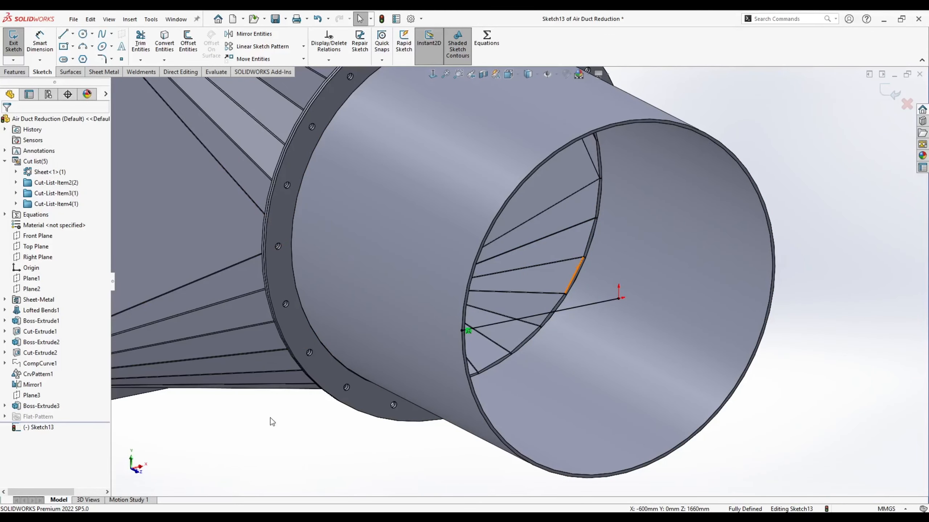
Step: Set up a 1000 mm blind extruded cut from the line as a 10 mm thin feature, affecting only the cylindrical duct body
{"action": "left_click", "coordinate": [14, 72]}
{"action": "left_click", "coordinate": [143, 41]}
{"action": "left_click", "coordinate": [46, 176]}
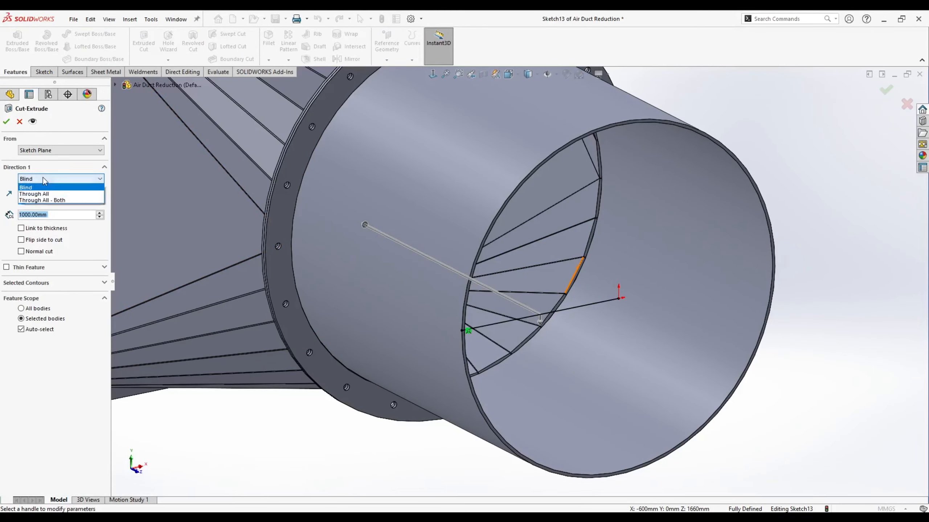
{"action": "left_click", "coordinate": [43, 178]}
{"action": "left_click", "coordinate": [44, 179]}
{"action": "left_click", "coordinate": [42, 179]}
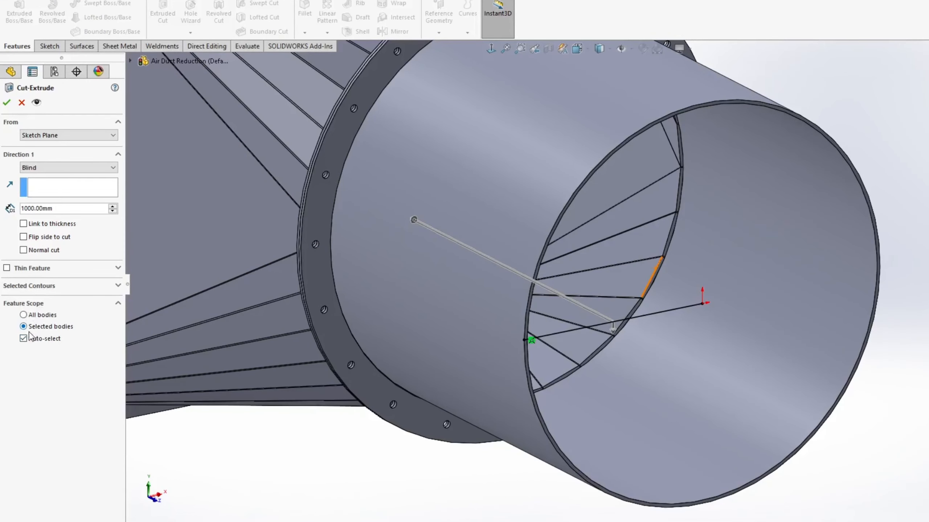
{"action": "left_click", "coordinate": [36, 330]}
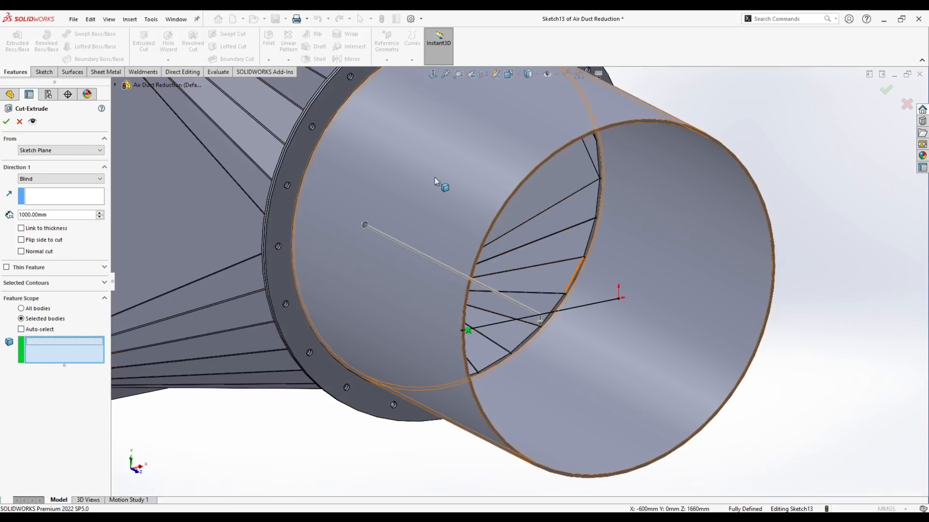
{"action": "left_click", "coordinate": [503, 175]}
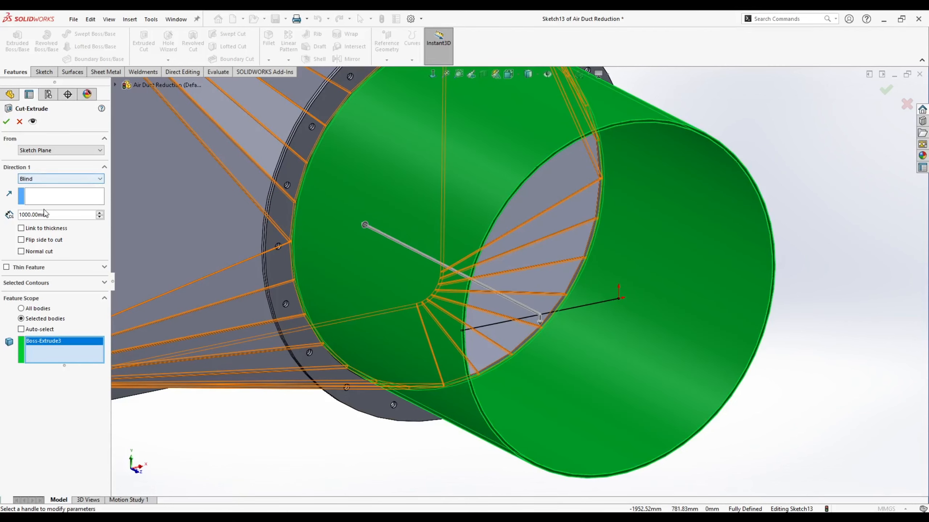
{"action": "left_click", "coordinate": [7, 123]}
{"action": "left_click", "coordinate": [19, 270]}
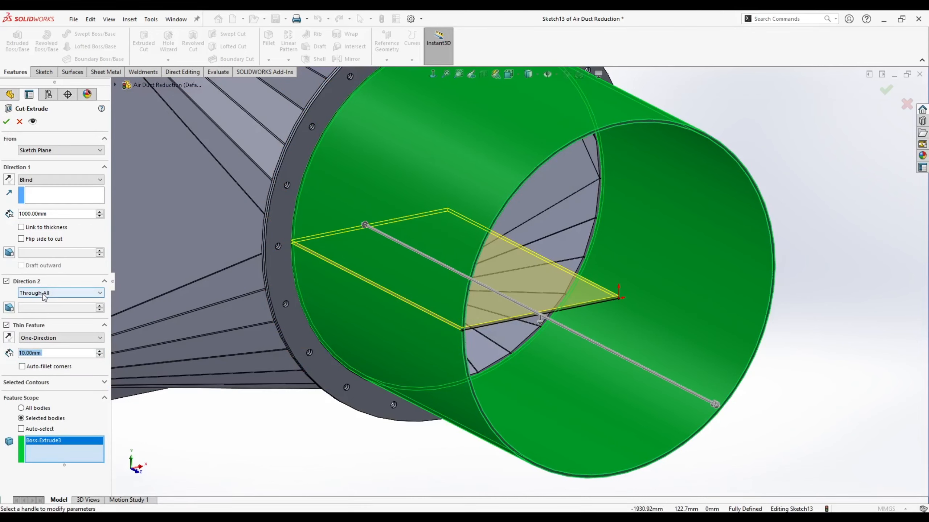
Step: Try ending the cut's second direction Up To Surface at the face of the cylindrical duct
{"action": "left_click", "coordinate": [45, 294]}
{"action": "left_click", "coordinate": [46, 328]}
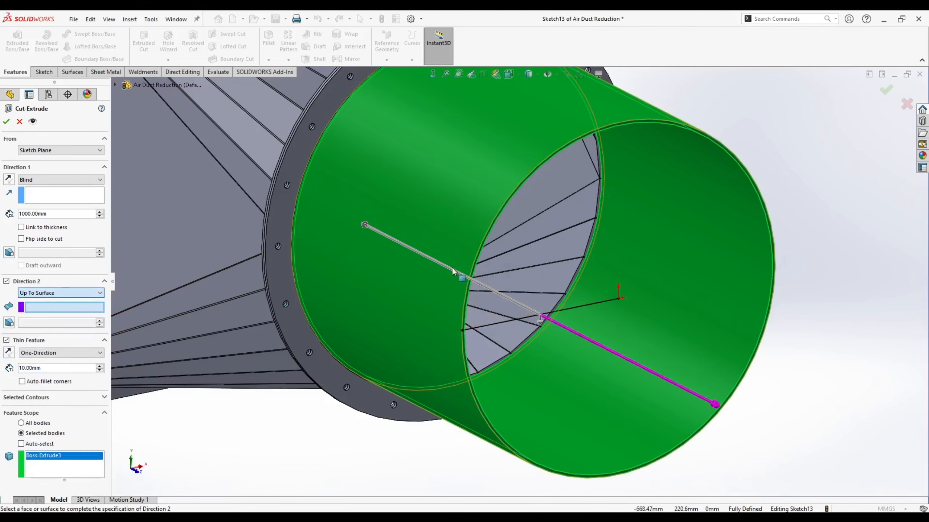
{"action": "left_click", "coordinate": [455, 274]}
{"action": "scroll", "coordinate": [512, 256], "scroll_direction": "up", "scroll_amount": 5}
{"action": "middle_click_drag", "start_coordinate": [512, 256], "coordinate": [556, 218]}
{"action": "scroll", "coordinate": [568, 248], "scroll_direction": "down", "scroll_amount": 3}
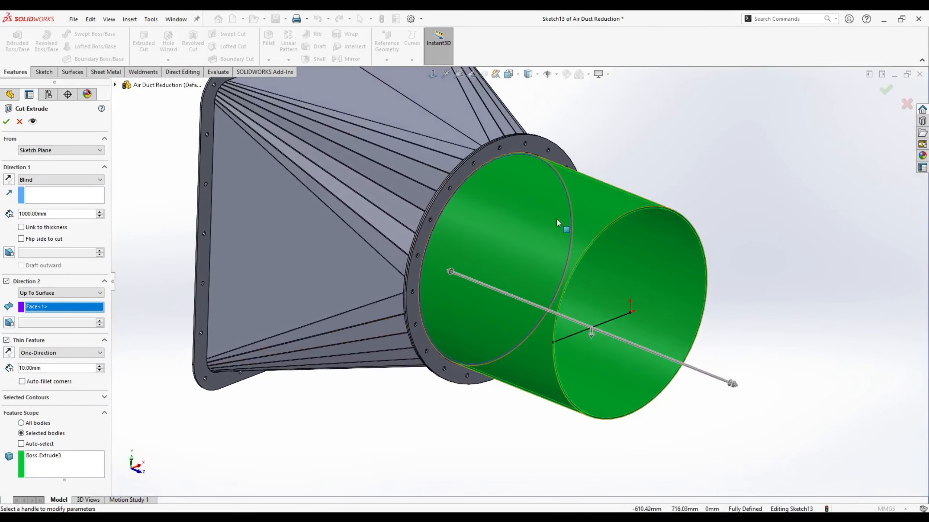
Step: Set the cut's thin feature to Mid-Plane so its 10 mm thickness is centred on the line, checking it from the front
{"action": "left_click", "coordinate": [58, 353]}
{"action": "scroll", "coordinate": [486, 305], "scroll_direction": "up", "scroll_amount": 4}
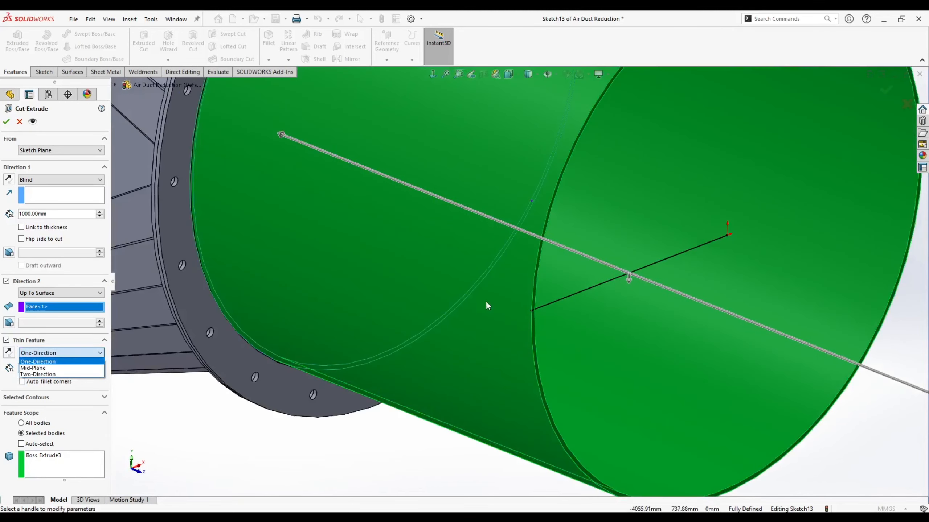
{"action": "left_click", "coordinate": [39, 367]}
{"action": "key", "text": "space"}
{"action": "left_click", "coordinate": [317, 325]}
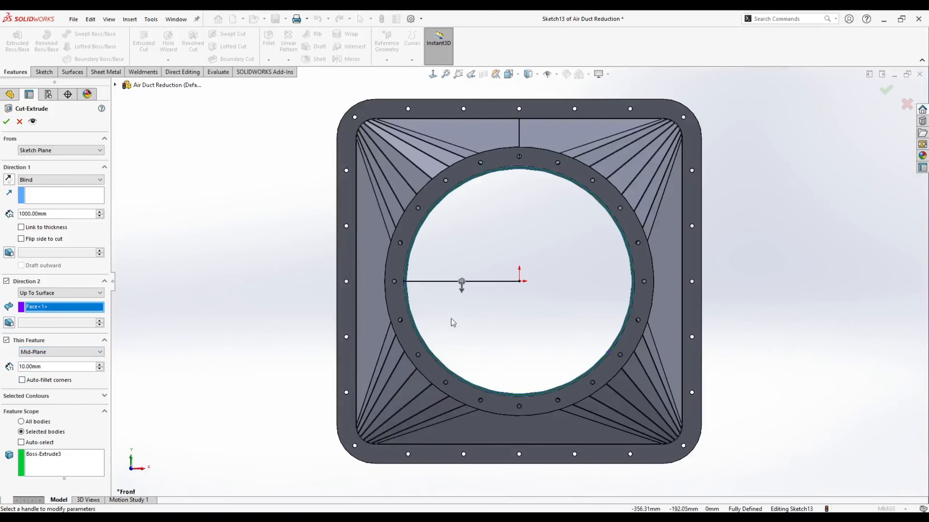
{"action": "scroll", "coordinate": [424, 291], "scroll_direction": "down", "scroll_amount": 10}
{"action": "scroll", "coordinate": [179, 183], "scroll_direction": "down", "scroll_amount": 8}
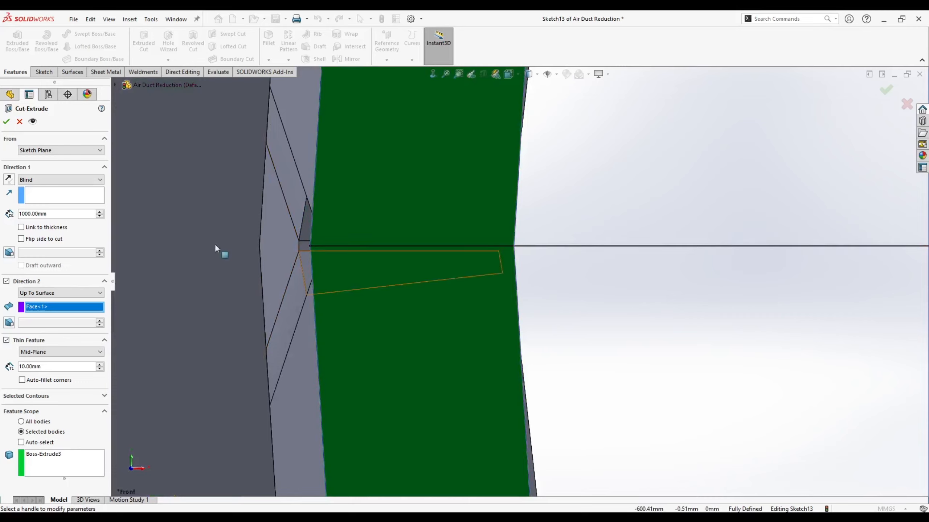
{"action": "scroll", "coordinate": [216, 247], "scroll_direction": "up", "scroll_amount": 5}
{"action": "middle_click_drag", "start_coordinate": [216, 247], "coordinate": [237, 249]}
{"action": "scroll", "coordinate": [593, 365], "scroll_direction": "up", "scroll_amount": 6}
Step: Remove the cut's second direction and check from the front how the thin cut crosses the duct wall
{"action": "left_click", "coordinate": [6, 281]}
{"action": "key", "text": "space"}
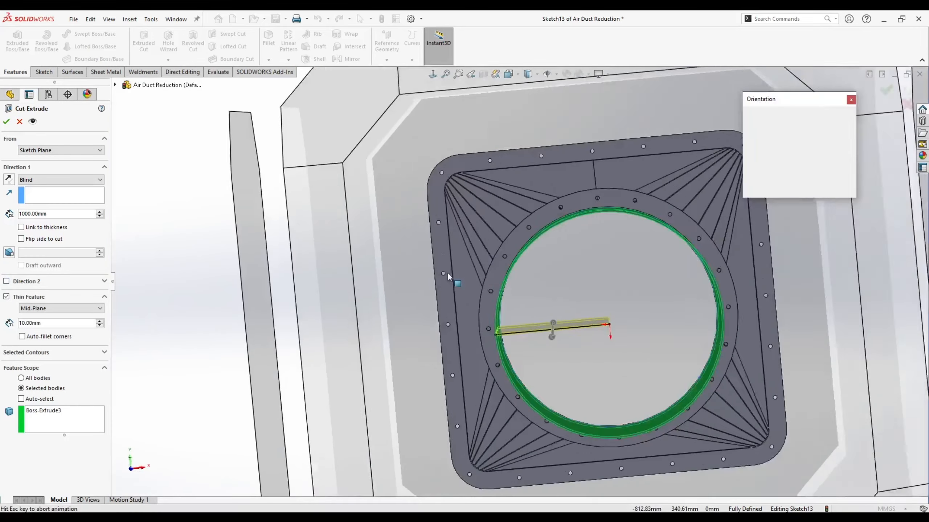
{"action": "left_click", "coordinate": [410, 318]}
{"action": "scroll", "coordinate": [396, 282], "scroll_direction": "down", "scroll_amount": 9}
{"action": "scroll", "coordinate": [474, 301], "scroll_direction": "down", "scroll_amount": 10}
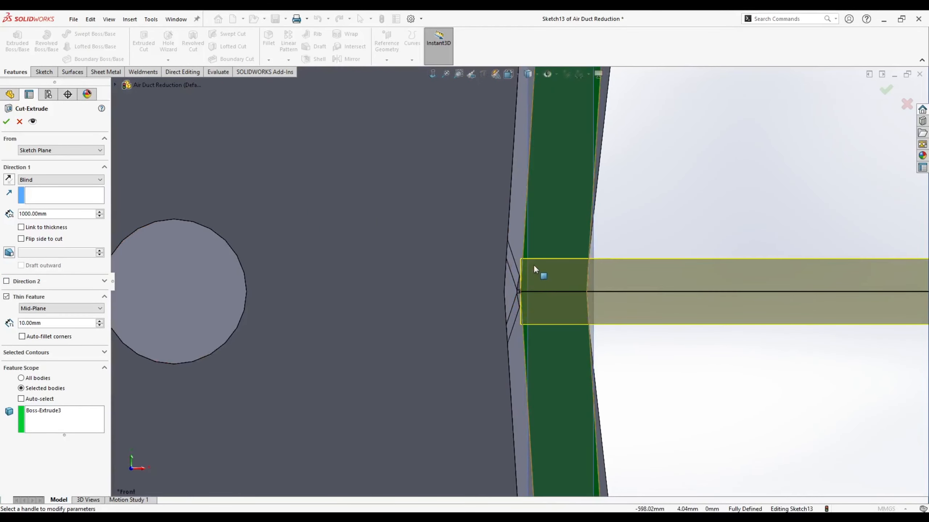
Step: Try the cut's thin feature as One-Direction on either side of the line, and restore it to Mid-Plane
{"action": "left_click", "coordinate": [55, 308]}
{"action": "left_click", "coordinate": [41, 315]}
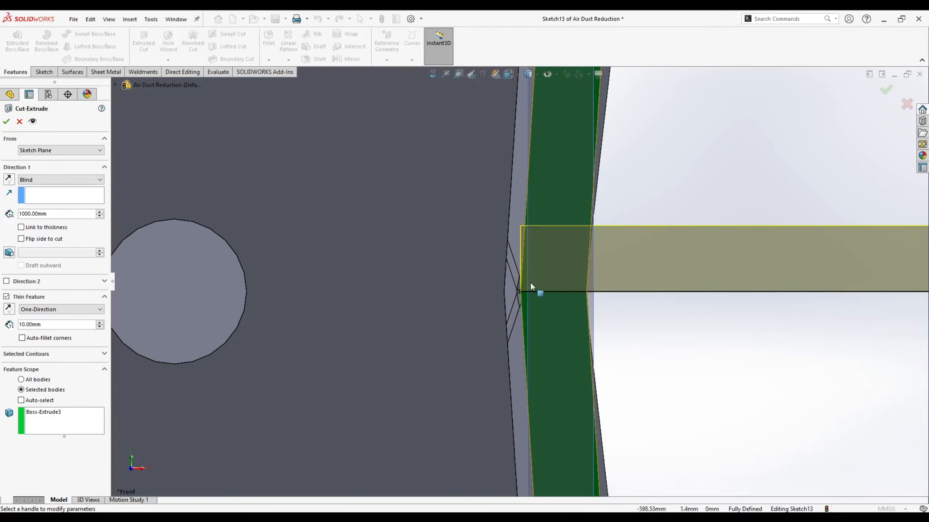
{"action": "left_click", "coordinate": [9, 310]}
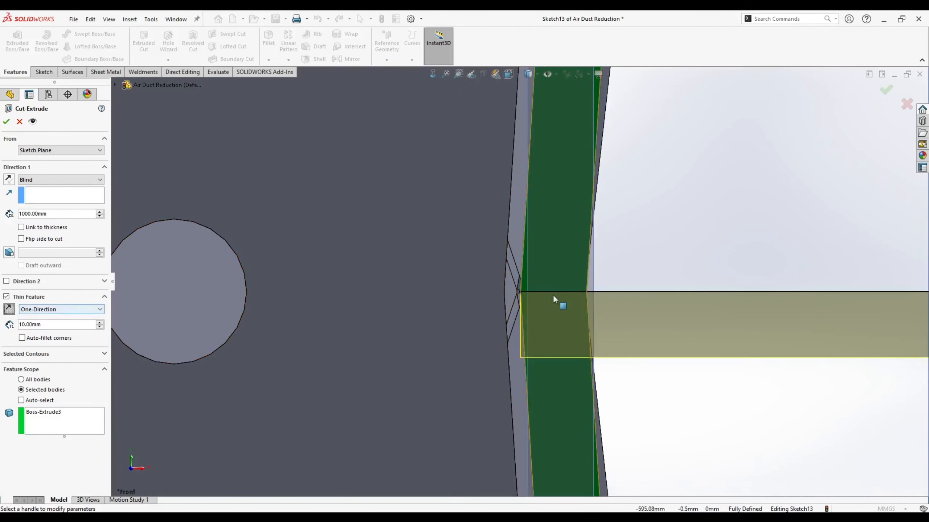
{"action": "left_click", "coordinate": [51, 309]}
{"action": "left_click", "coordinate": [40, 322]}
Step: Complete the 1000 mm blind thin cut along the cylindrical duct and inspect the resulting slit up close
{"action": "key", "text": "f"}
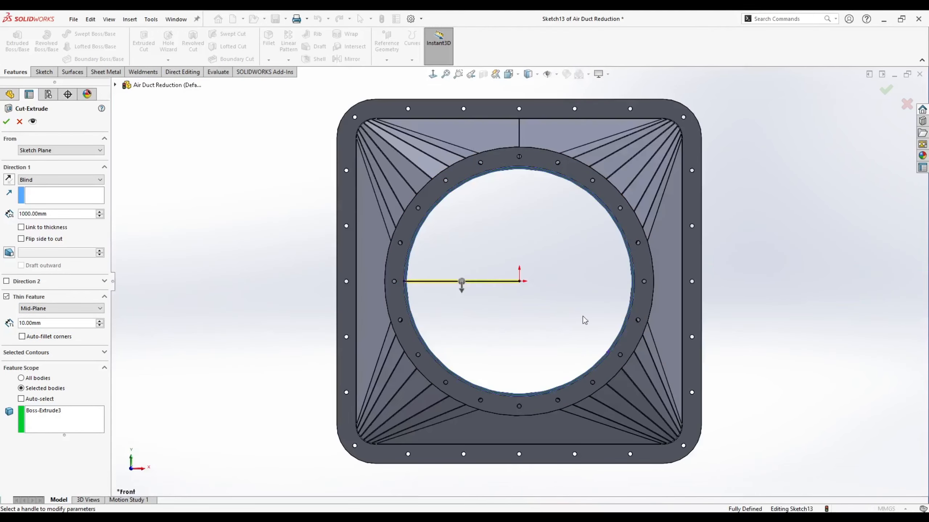
{"action": "middle_click_drag", "start_coordinate": [584, 320], "coordinate": [286, 265]}
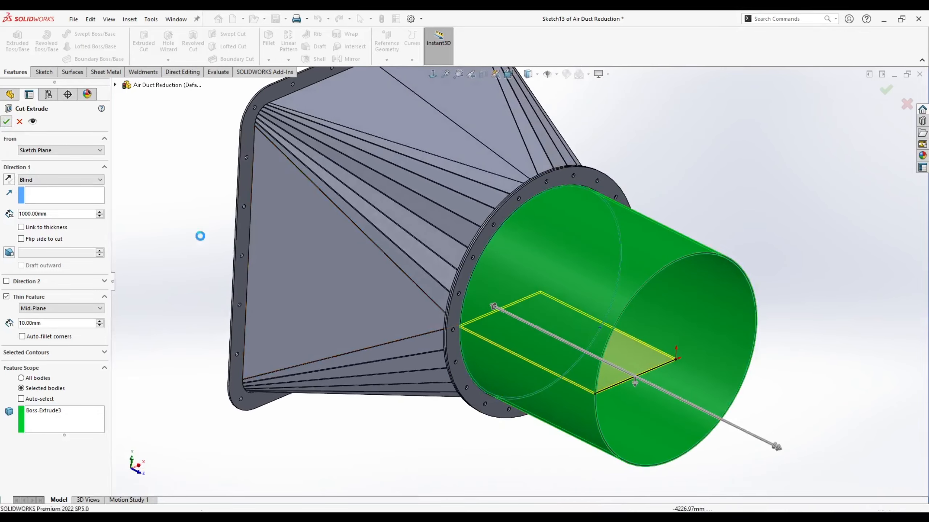
{"action": "scroll", "coordinate": [616, 409], "scroll_direction": "down", "scroll_amount": 8}
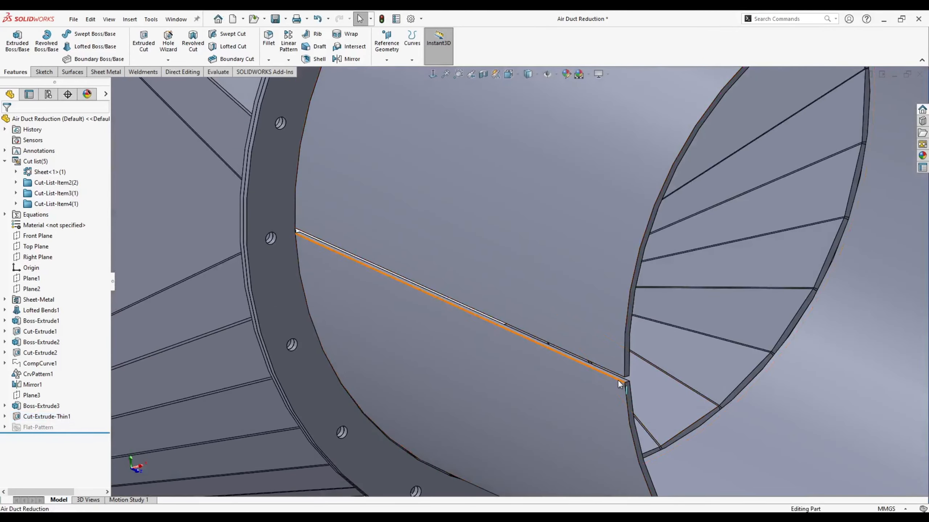
{"action": "key", "text": "f"}
{"action": "scroll", "coordinate": [611, 321], "scroll_direction": "down", "scroll_amount": 10}
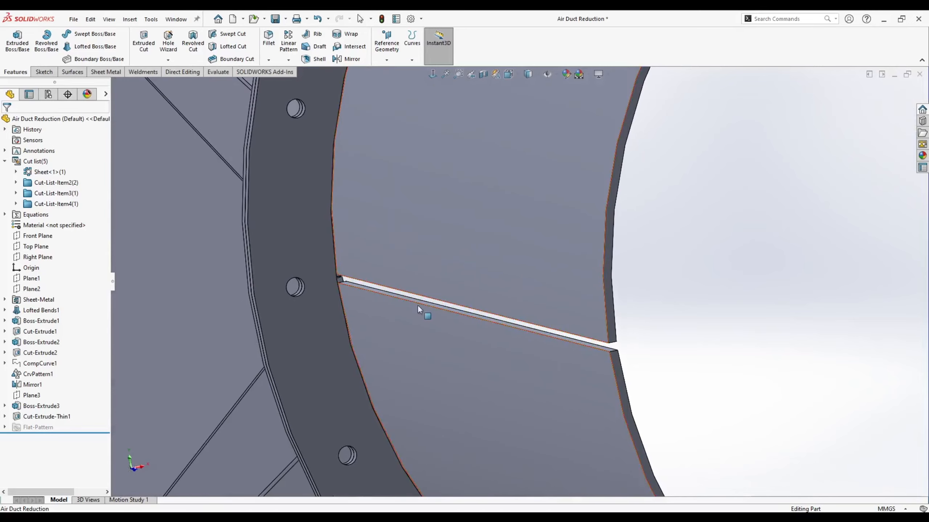
{"action": "key", "text": "f"}
{"action": "scroll", "coordinate": [618, 279], "scroll_direction": "down", "scroll_amount": 6}
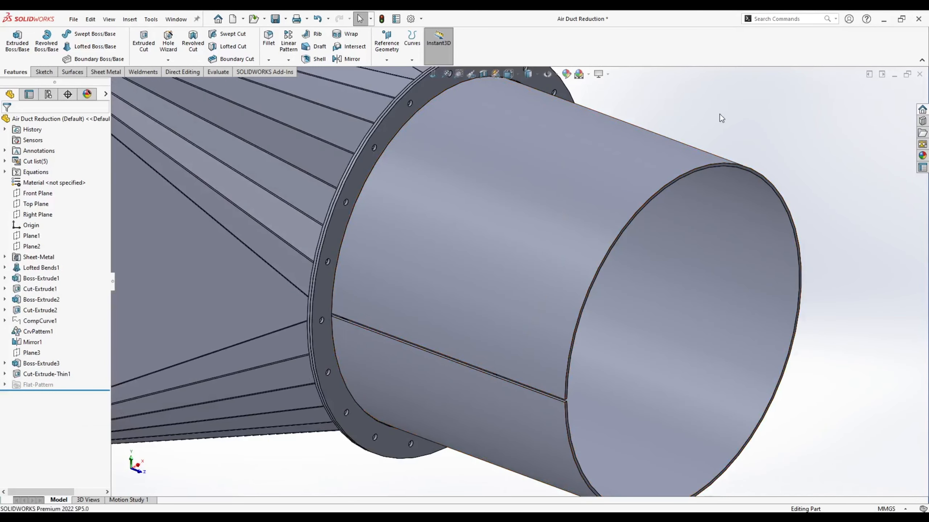
Step: Convert the slit cylindrical duct to sheet metal with Insert Bends, using an edge along the slit as the fixed edge
{"action": "left_click", "coordinate": [99, 72]}
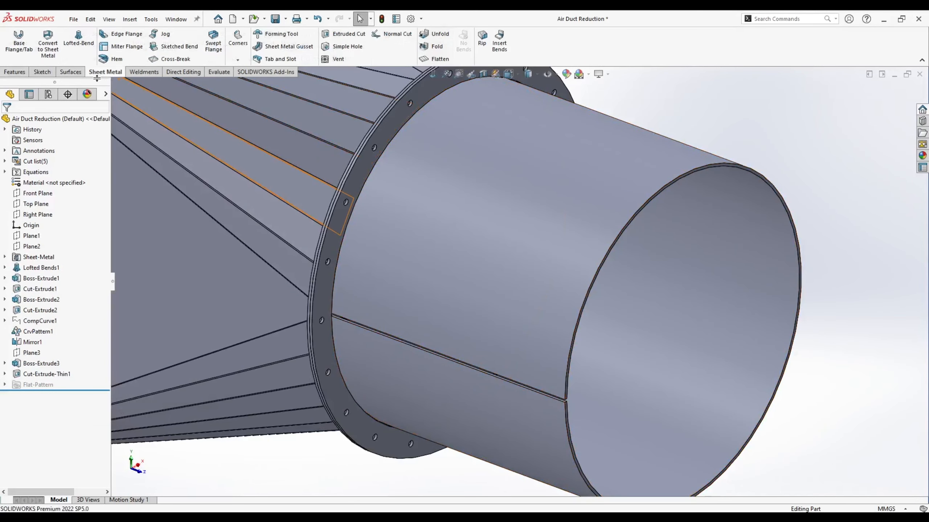
{"action": "left_click", "coordinate": [499, 40]}
{"action": "scroll", "coordinate": [547, 369], "scroll_direction": "up", "scroll_amount": 5}
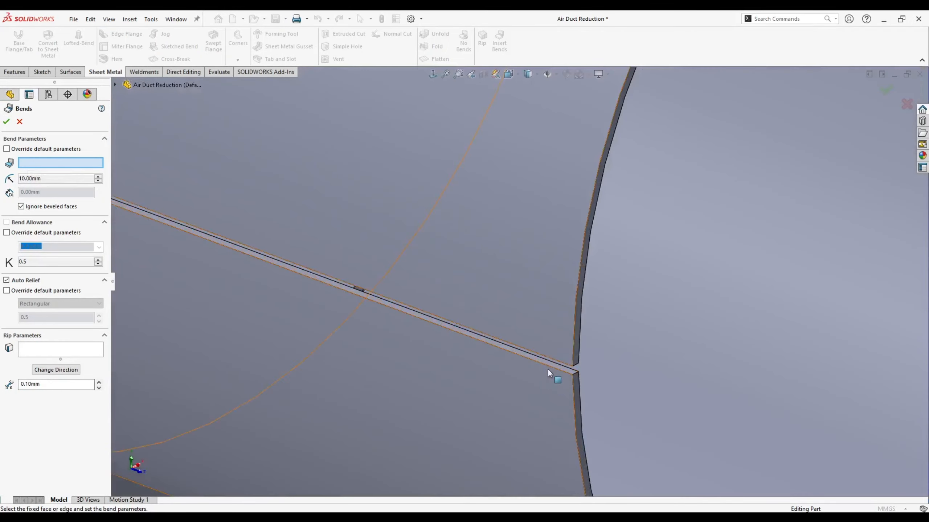
{"action": "left_click", "coordinate": [536, 362]}
{"action": "scroll", "coordinate": [451, 202], "scroll_direction": "down", "scroll_amount": 6}
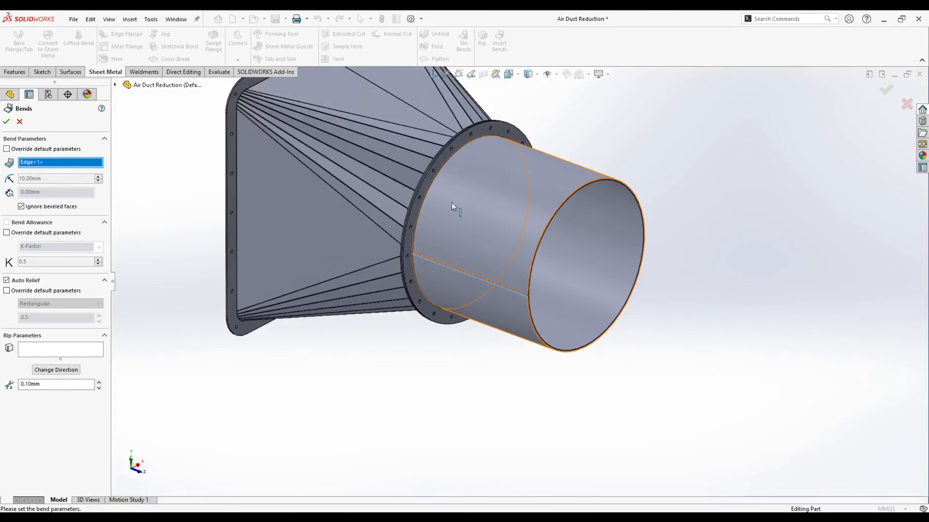
{"action": "left_click", "coordinate": [6, 122]}
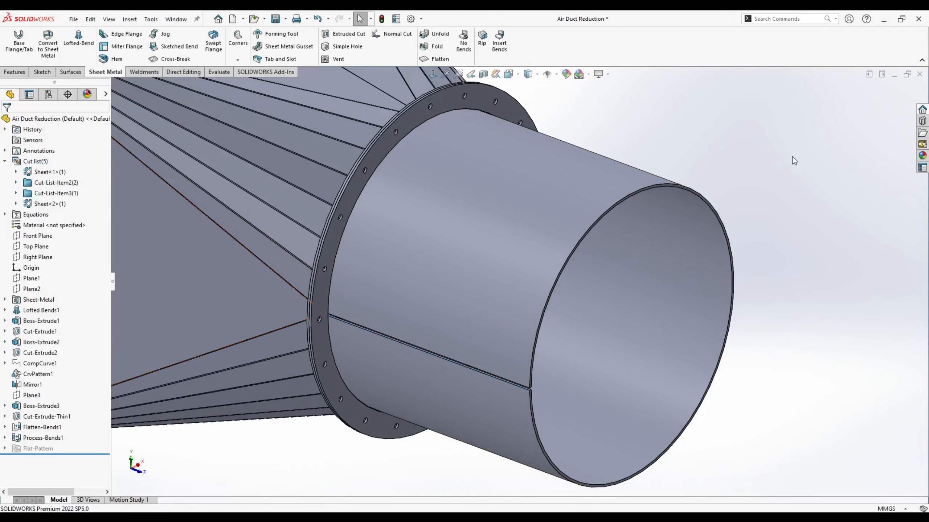
Step: Collapse the feature tree, show the whole duct reduction in isometric view and save the part
{"action": "left_click", "coordinate": [41, 207]}
{"action": "scroll", "coordinate": [523, 295], "scroll_direction": "up", "scroll_amount": 4}
{"action": "scroll", "coordinate": [526, 297], "scroll_direction": "down", "scroll_amount": 2}
{"action": "left_click", "coordinate": [360, 455]}
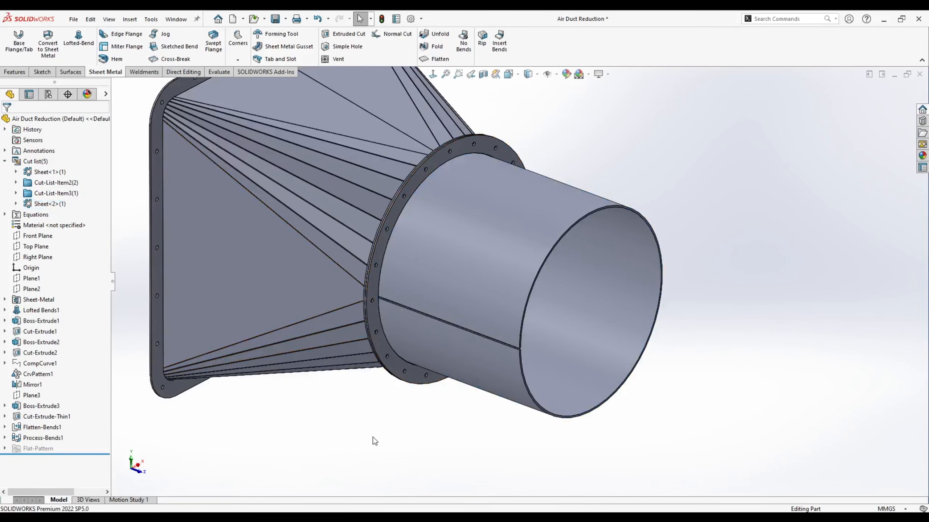
{"action": "key", "text": "shift+c"}
{"action": "key", "text": "f"}
{"action": "middle_click_drag", "start_coordinate": [493, 374], "coordinate": [395, 258]}
{"action": "key", "text": "space"}
{"action": "left_click", "coordinate": [435, 268]}
{"action": "key", "text": "ctrl+s"}
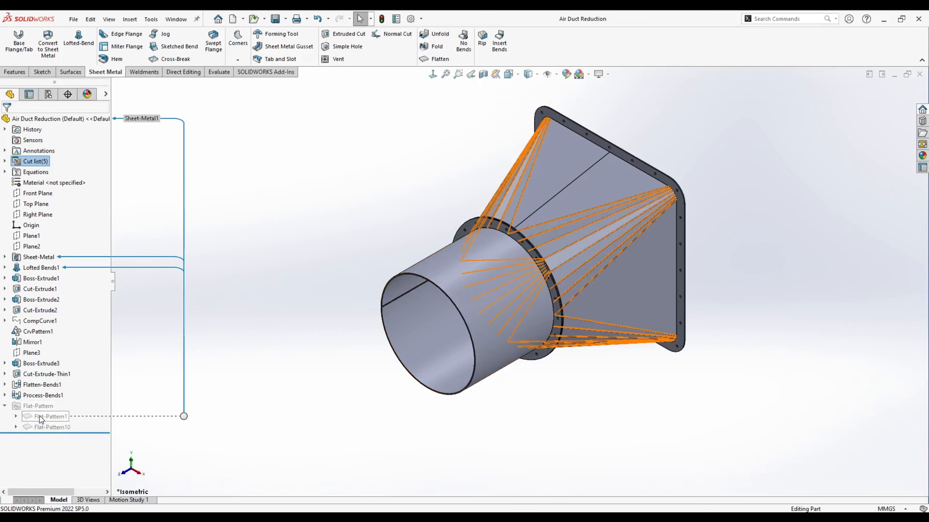
Step: Flatten the lofted round-to-rectangular body to examine its outline and bend lines, and return to the folded model
{"action": "left_click", "coordinate": [42, 417]}
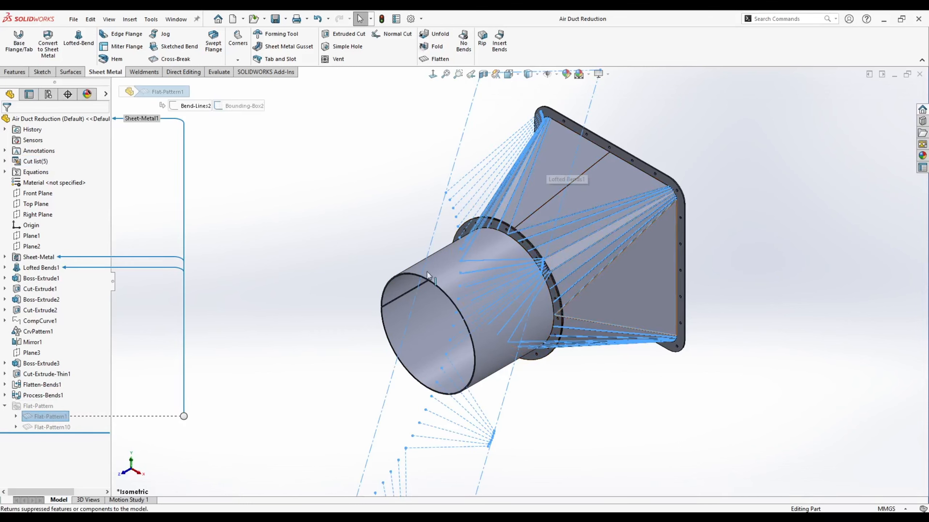
{"action": "right_click", "coordinate": [46, 419]}
{"action": "left_click", "coordinate": [60, 289]}
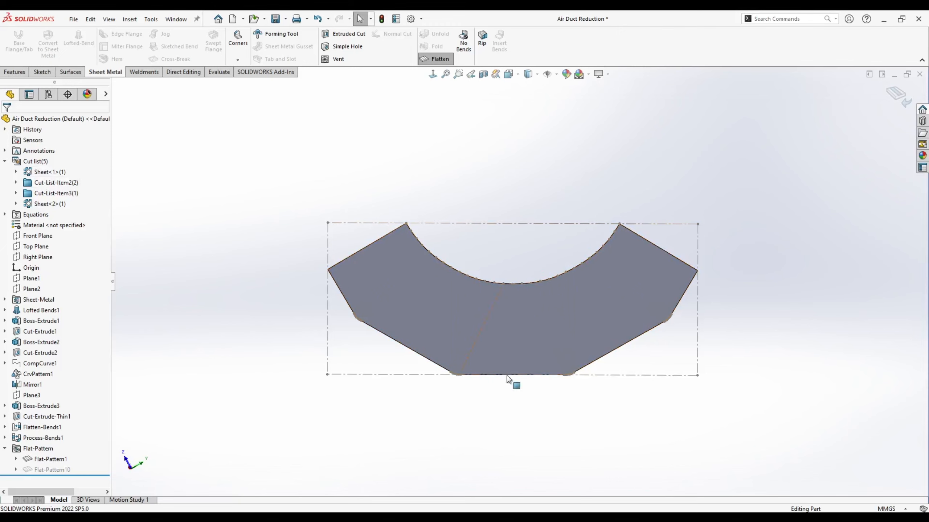
{"action": "scroll", "coordinate": [508, 366], "scroll_direction": "down", "scroll_amount": 2}
{"action": "middle_click_drag", "start_coordinate": [494, 322], "coordinate": [469, 319]}
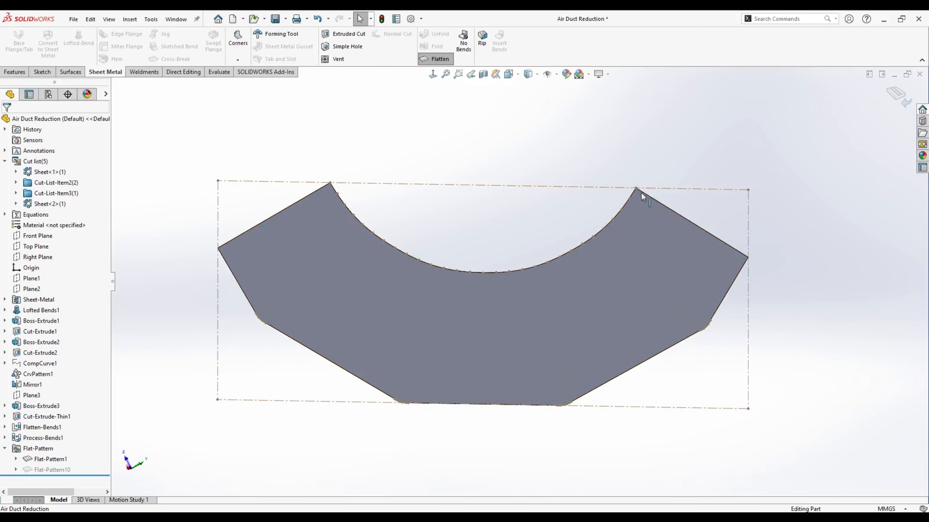
{"action": "middle_click_drag", "start_coordinate": [642, 197], "coordinate": [629, 198]}
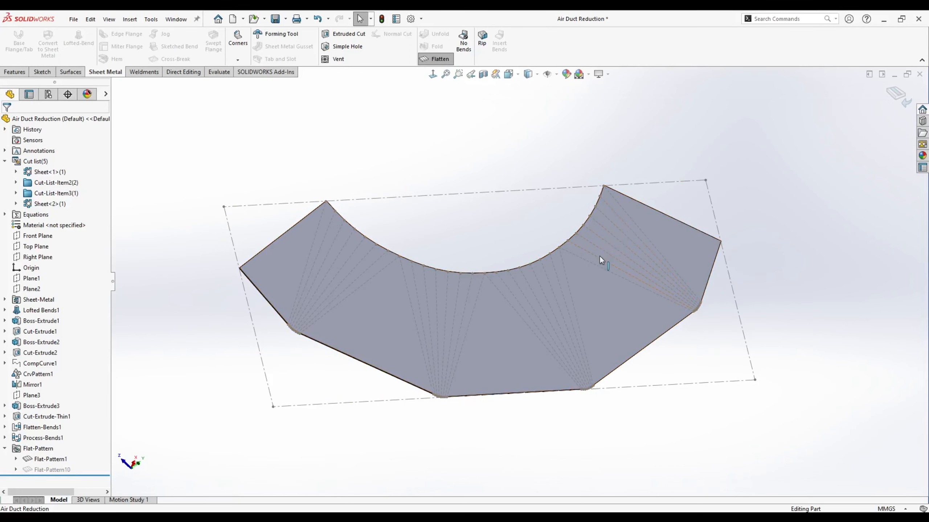
{"action": "left_click", "coordinate": [886, 98]}
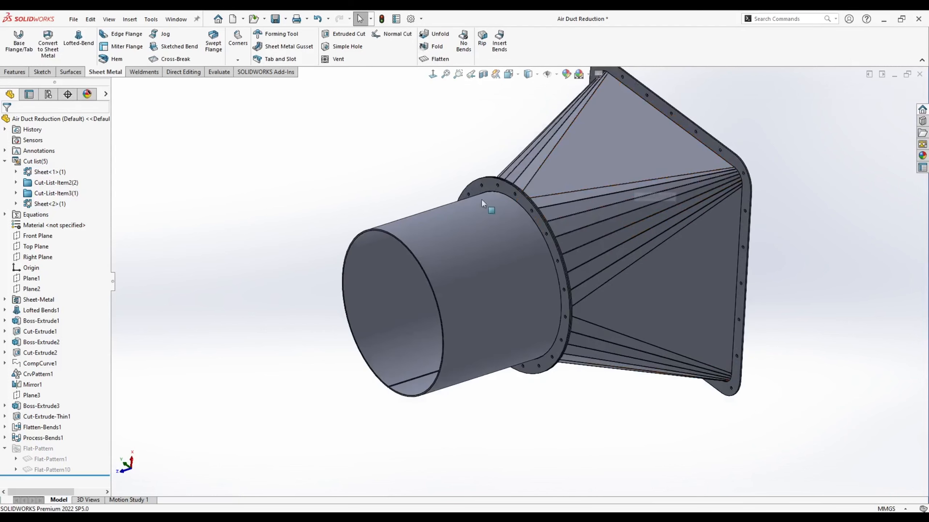
Step: Flatten the cylindrical duct body to examine its unrolled shape, and return to the folded model
{"action": "right_click", "coordinate": [47, 470]}
{"action": "left_click", "coordinate": [73, 301]}
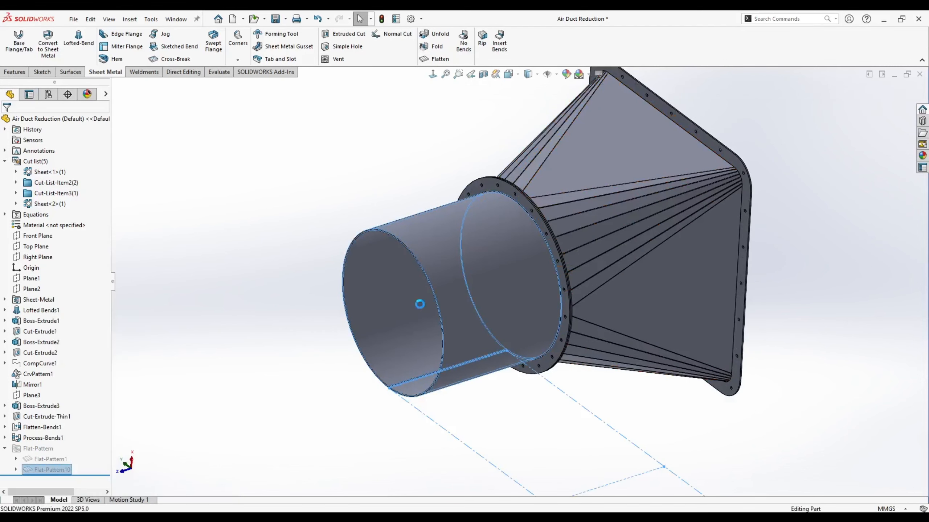
{"action": "middle_click_drag", "start_coordinate": [583, 434], "coordinate": [498, 264]}
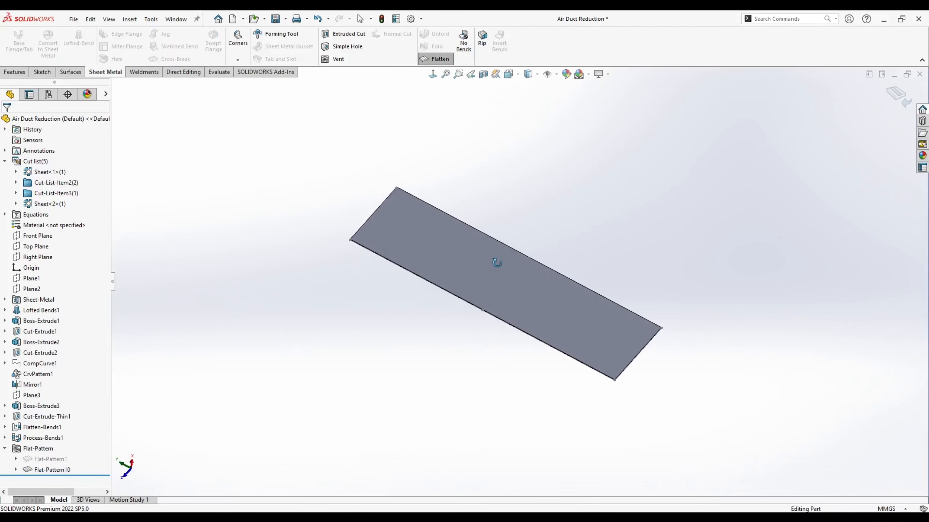
{"action": "middle_click_drag", "start_coordinate": [403, 275], "coordinate": [560, 249]}
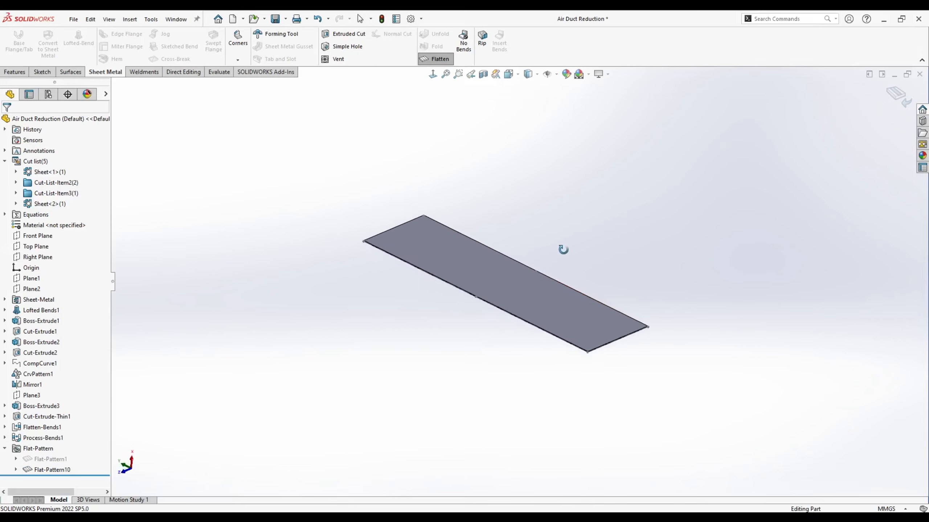
{"action": "left_click", "coordinate": [895, 94]}
{"action": "middle_click_drag", "start_coordinate": [328, 182], "coordinate": [326, 245]}
{"action": "key", "text": "space"}
{"action": "left_click", "coordinate": [293, 268]}
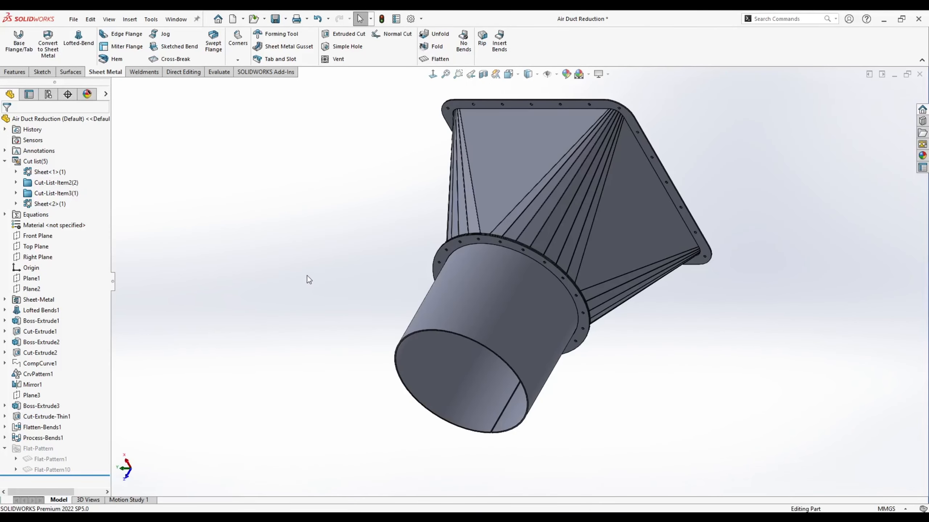
{"action": "middle_click_drag", "start_coordinate": [307, 279], "coordinate": [282, 281]}
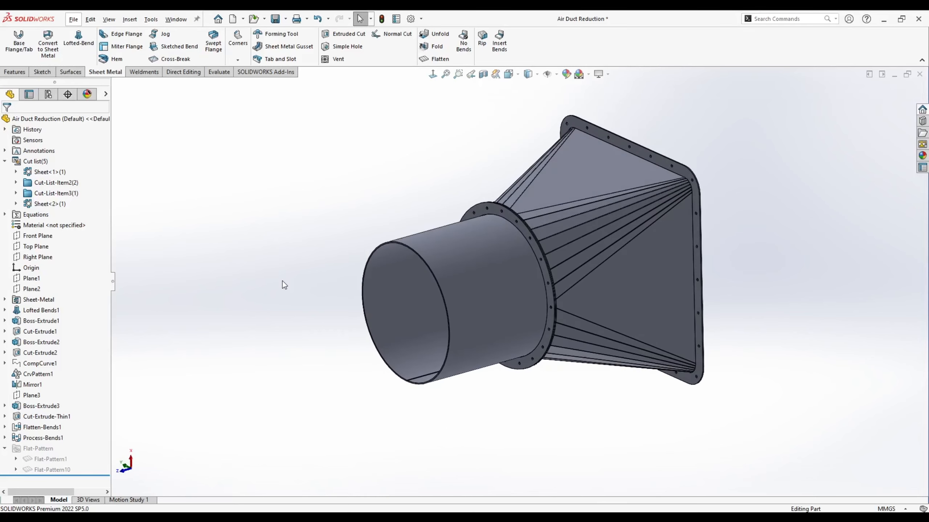